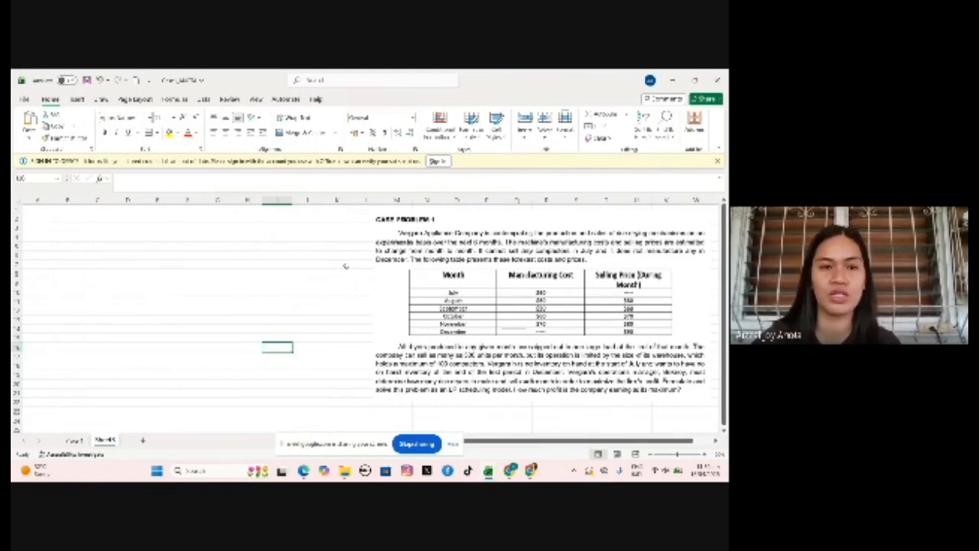
Enter the headers Month, Manufacturing Cost and Selling Price in cells A1 to C1.
{"action": "left_click", "coordinate": [33, 208]}
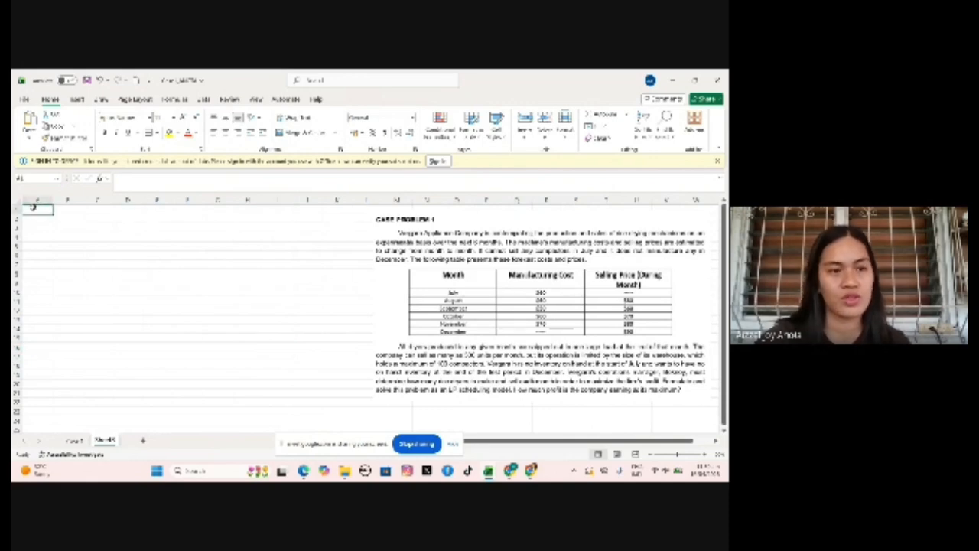
{"action": "type", "text": "Month"}
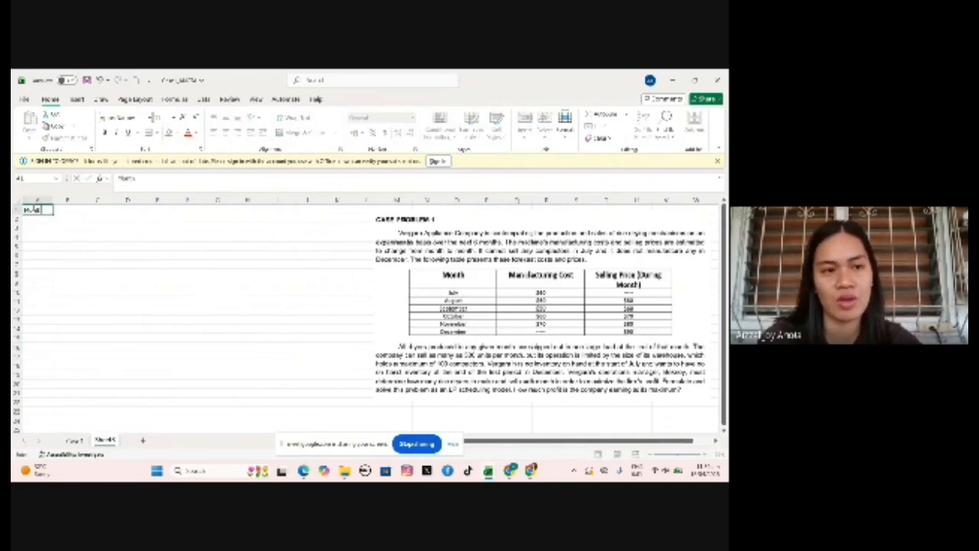
{"action": "key", "text": "Tab"}
{"action": "type", "text": "Manufacturing Cost"}
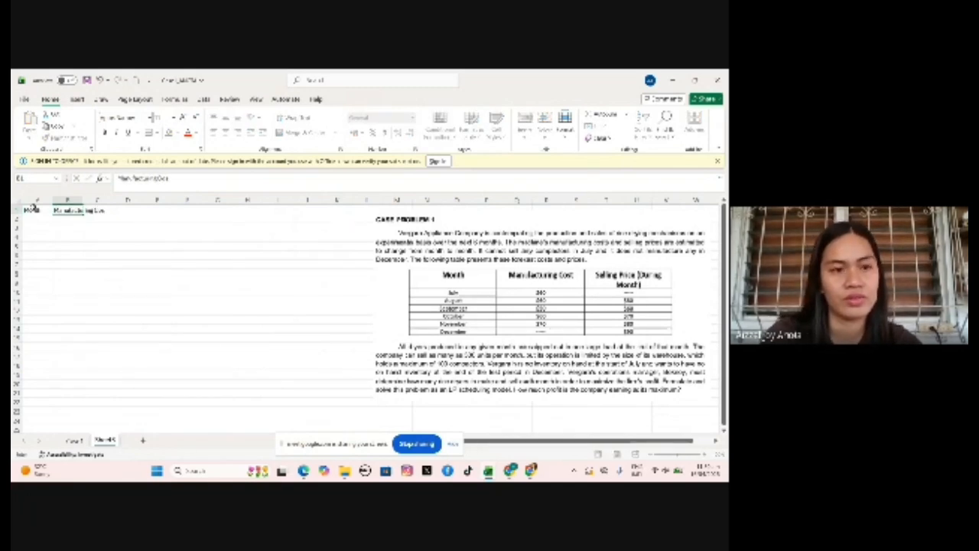
{"action": "key", "text": "Tab"}
{"action": "type", "text": "Selling"}
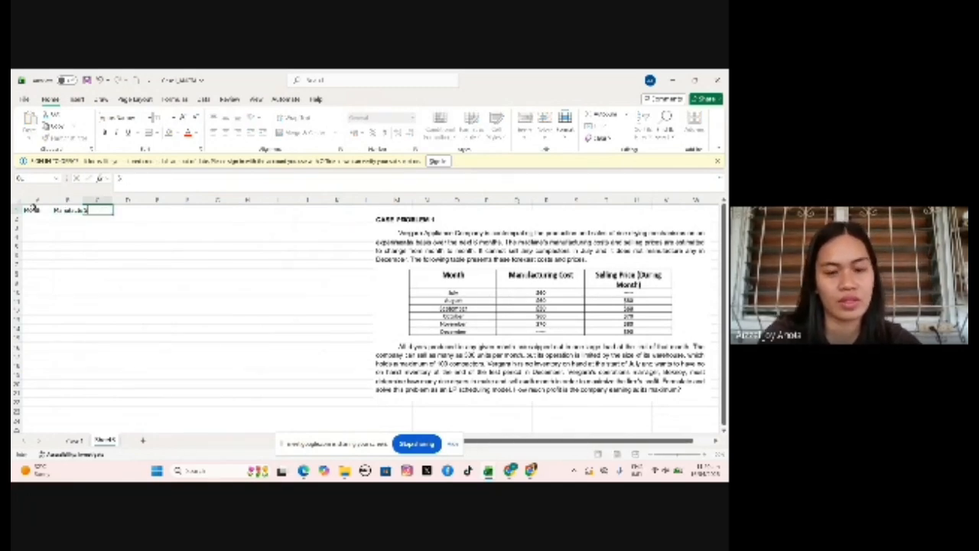
{"action": "type", "text": " Price"}
{"action": "key", "text": "Tab"}
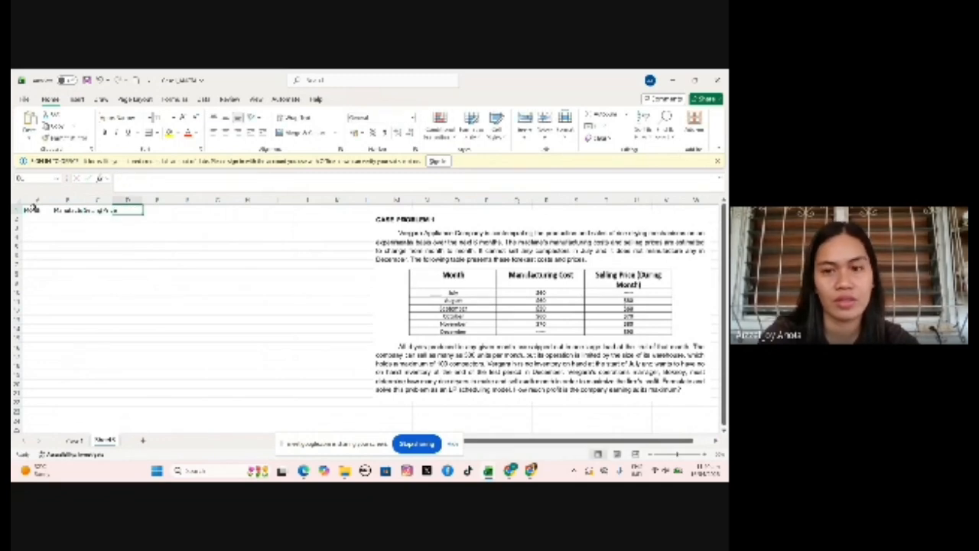
Add the headers Production, Sales, Ending Inventory and Monthly Profit in cells D1 to G1.
{"action": "type", "text": "Production"}
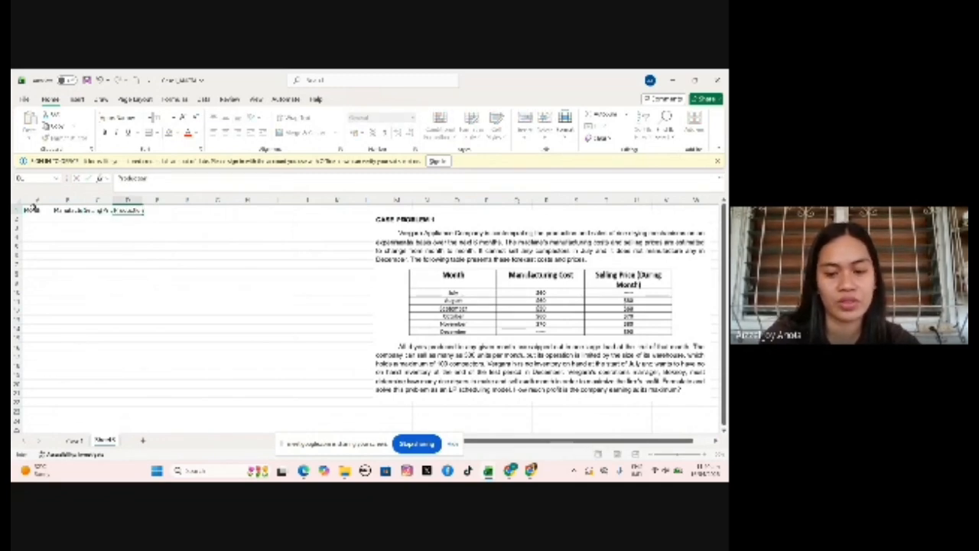
{"action": "key", "text": "Tab"}
{"action": "type", "text": "Sale"}
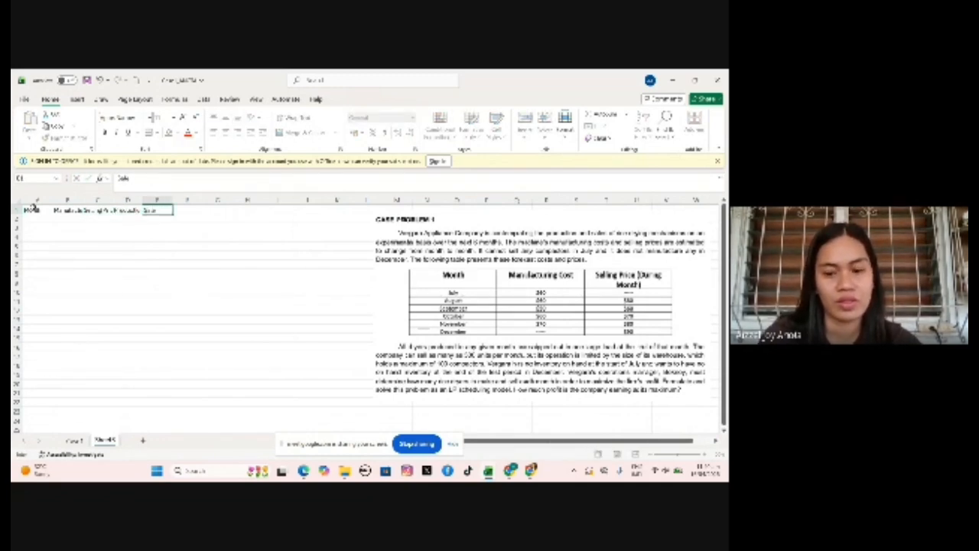
{"action": "type", "text": "s"}
{"action": "key", "text": "Tab"}
{"action": "type", "text": "E"}
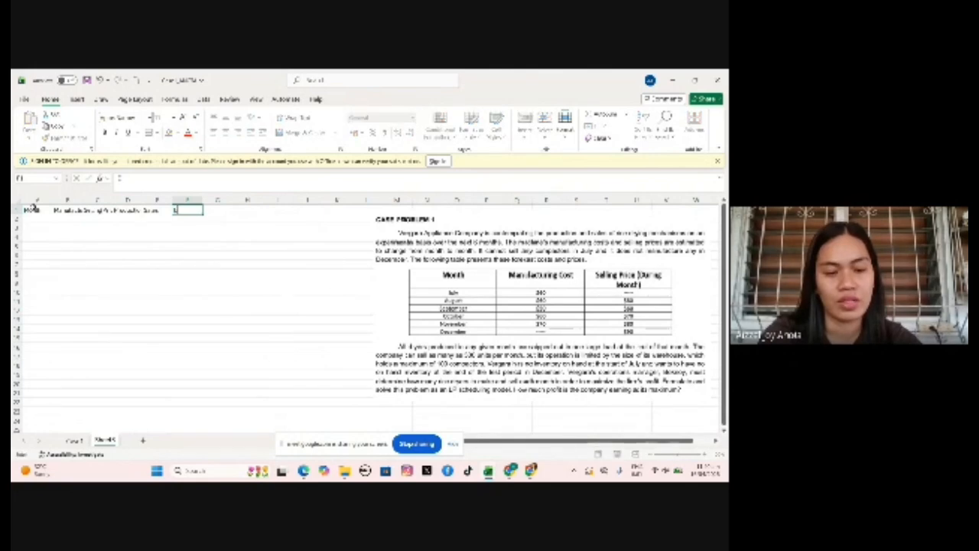
{"action": "type", "text": "nding Inventory"}
{"action": "key", "text": "Tab"}
{"action": "type", "text": "%"}
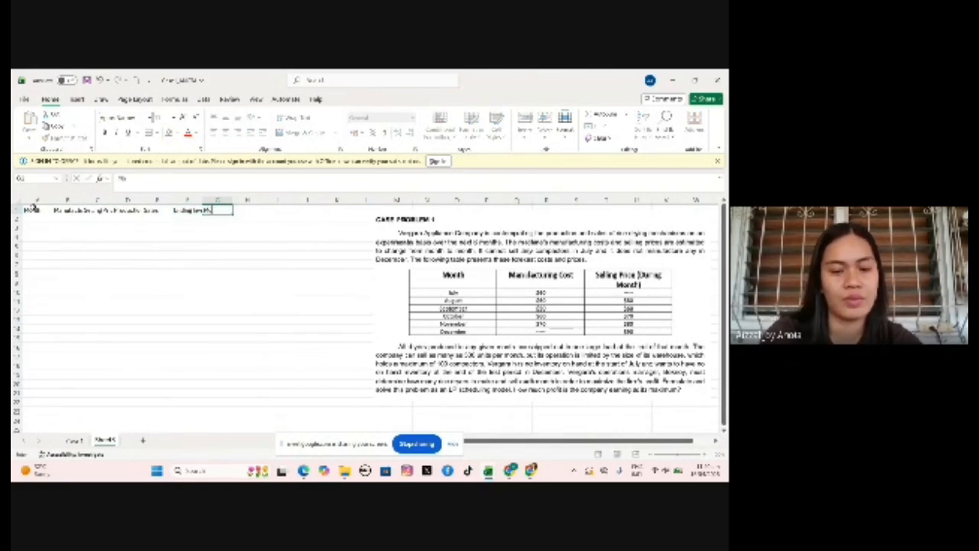
{"action": "type", "text": "onthly Profit"}
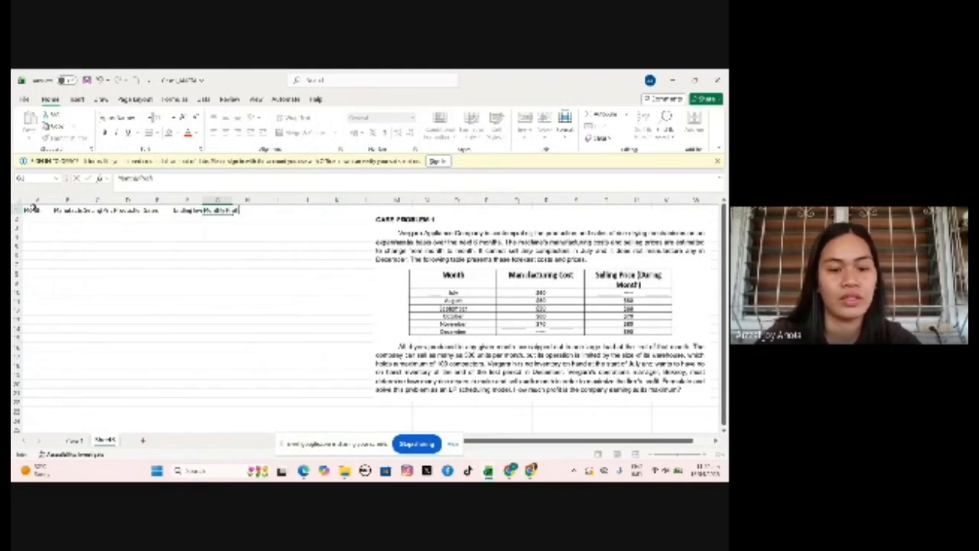
Auto-fit the widths of the header columns so that their full titles fit.
{"action": "left_click", "coordinate": [17, 227]}
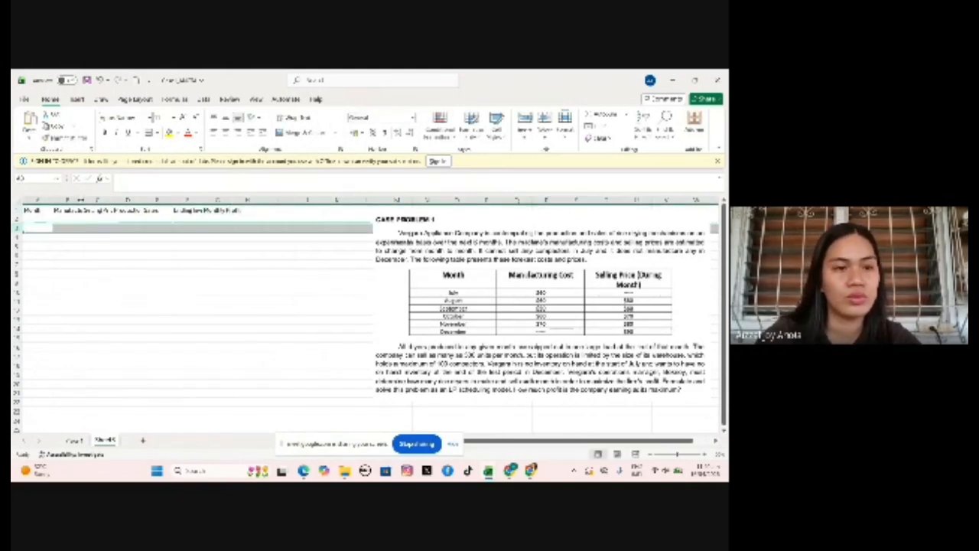
{"action": "double_click", "coordinate": [82, 201]}
{"action": "double_click", "coordinate": [139, 200]}
{"action": "double_click", "coordinate": [174, 201]}
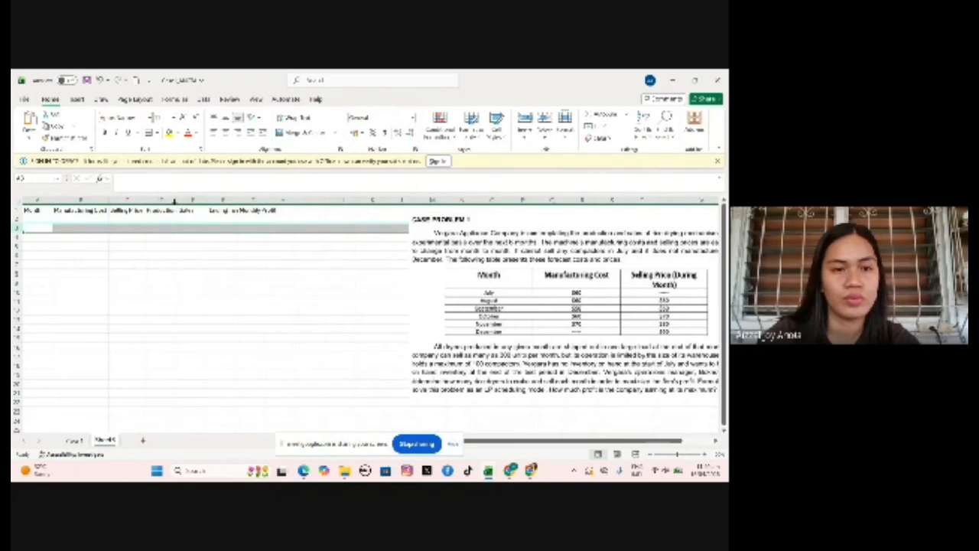
{"action": "double_click", "coordinate": [238, 201]}
{"action": "double_click", "coordinate": [286, 201]}
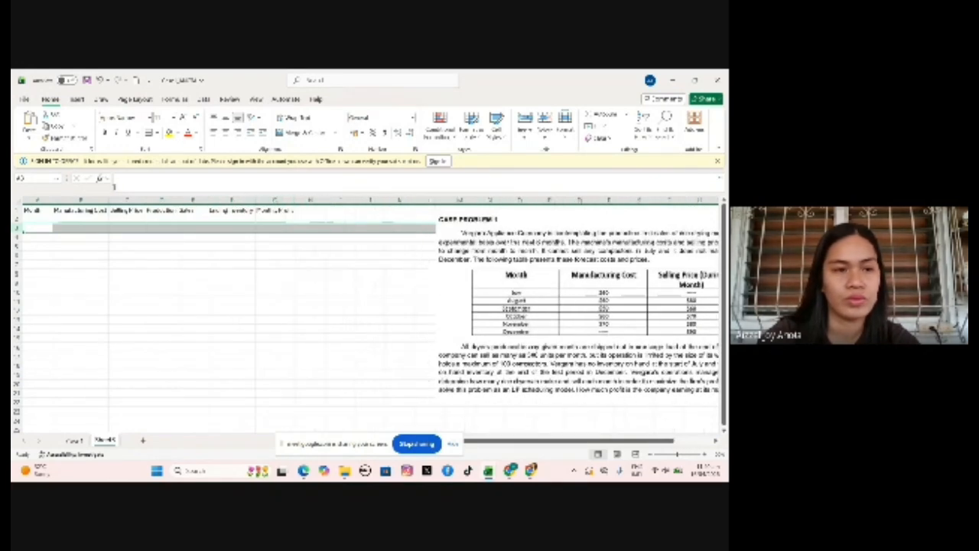
Enter July in A2 and fill the month series down through December in A7.
{"action": "left_click", "coordinate": [43, 218]}
{"action": "type", "text": "July"}
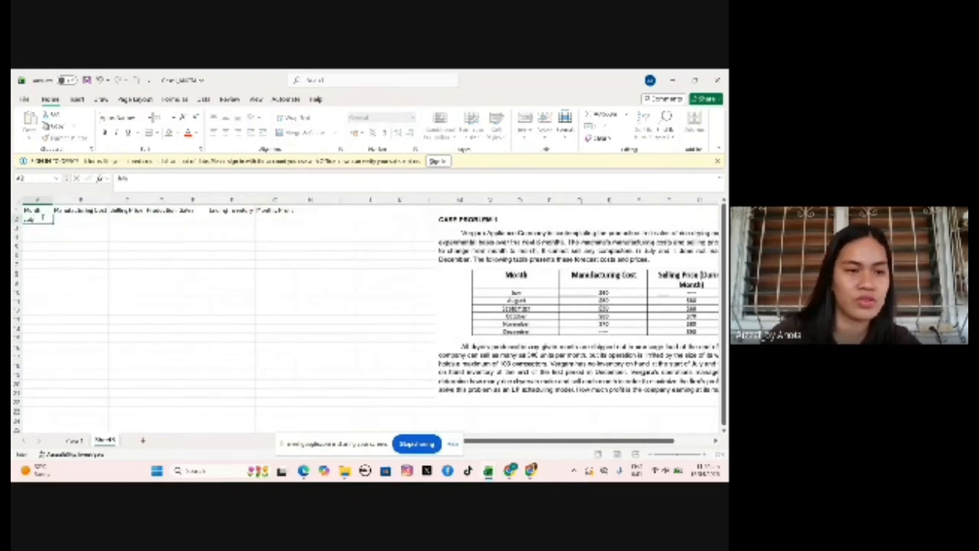
{"action": "left_click_drag", "start_coordinate": [53, 223], "coordinate": [53, 265]}
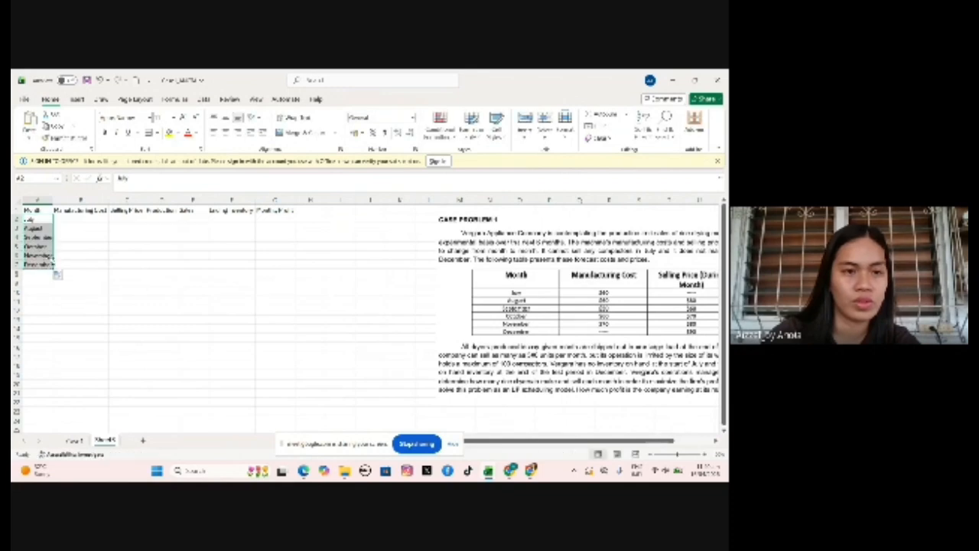
Enter the July to December manufacturing costs 60, 60, 50, 60, 70 and 0 in B2 to B7.
{"action": "left_click", "coordinate": [88, 219]}
{"action": "type", "text": "60"}
{"action": "key", "text": "Return"}
{"action": "type", "text": "60"}
{"action": "key", "text": "Return"}
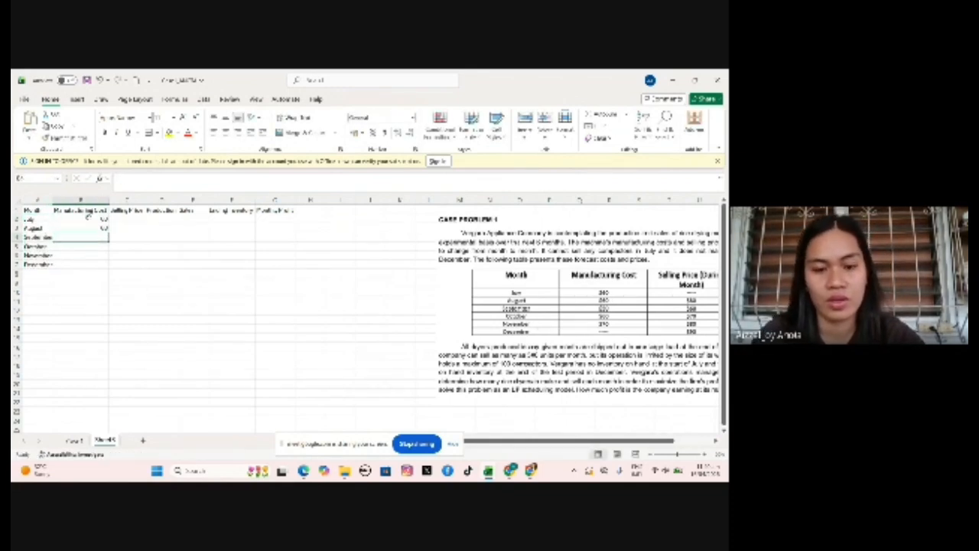
{"action": "type", "text": "50"}
{"action": "key", "text": "Return"}
{"action": "type", "text": "60"}
{"action": "key", "text": "Return"}
{"action": "type", "text": "70"}
{"action": "key", "text": "Return"}
{"action": "type", "text": "5"}
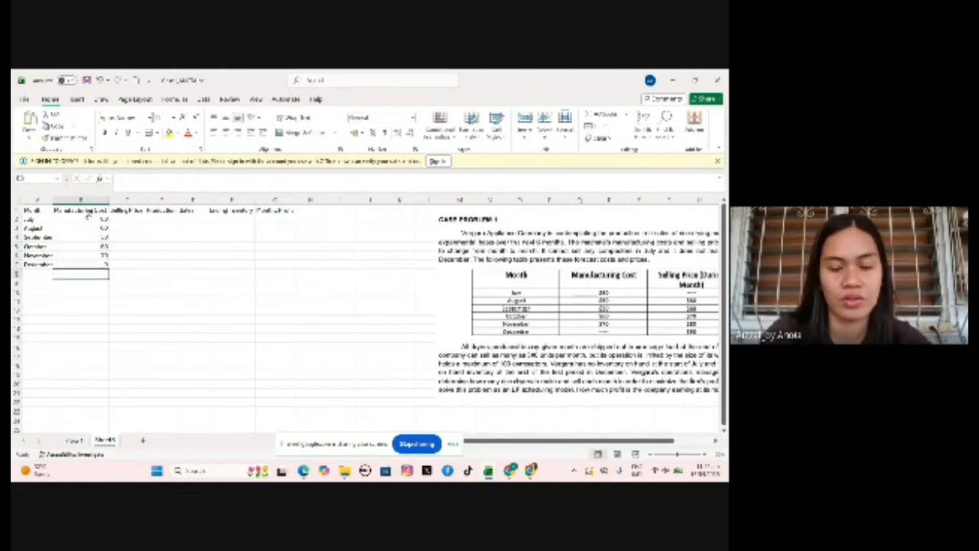
Set July's selling price in C2 to 0.
{"action": "key", "text": "Tab"}
{"action": "key", "text": "Up"}
{"action": "key", "text": "Up"}
{"action": "key", "text": "Up"}
{"action": "key", "text": "Up"}
{"action": "key", "text": "Up"}
{"action": "type", "text": "0"}
{"action": "key", "text": "Return"}
{"action": "type", "text": "80"}
{"action": "key", "text": "Return"}
{"action": "type", "text": "70"}
{"action": "key", "text": "Return"}
{"action": "type", "text": "70"}
{"action": "key", "text": "Return"}
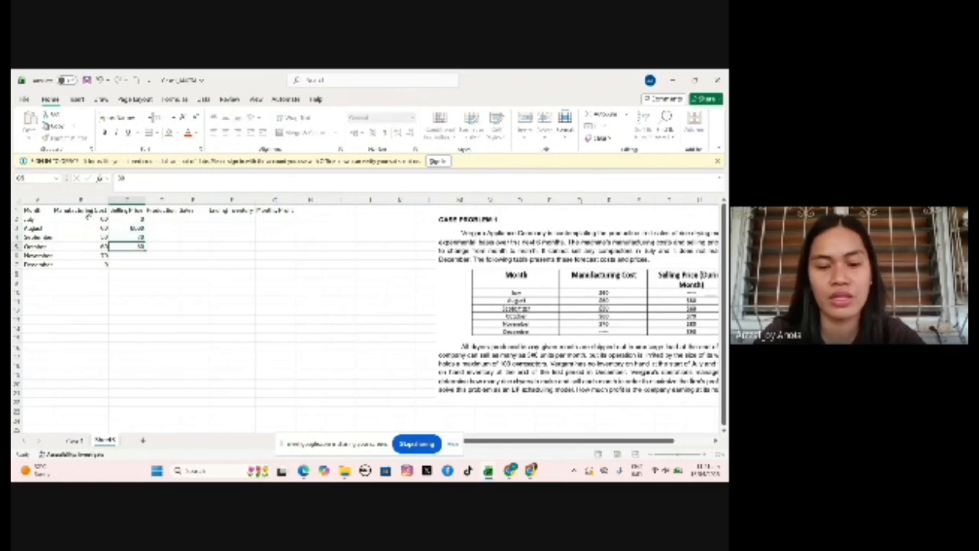
{"action": "type", "text": "5"}
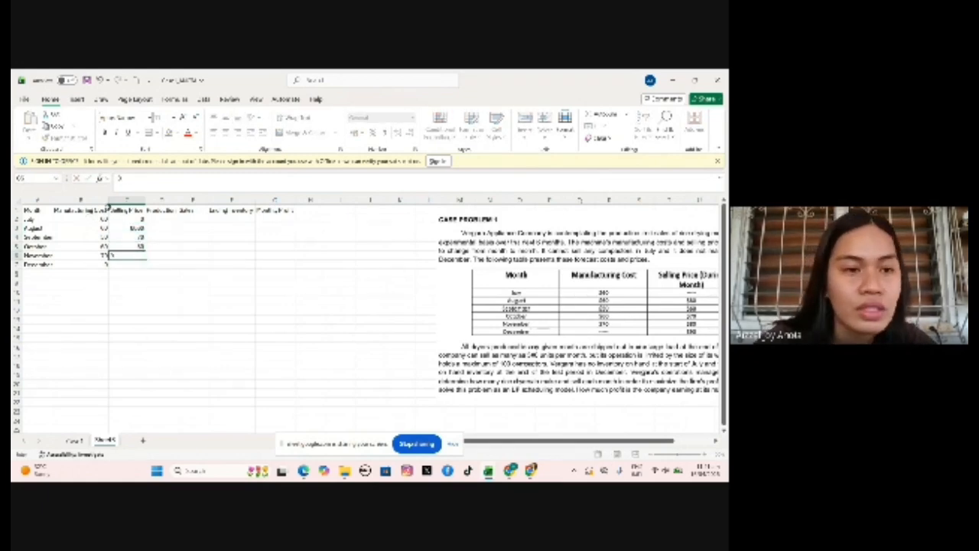
Correct the August to November selling prices to 80, 60, 70 and 80, and enter 90 for December.
{"action": "left_click", "coordinate": [124, 230]}
{"action": "key", "text": "BackSpace"}
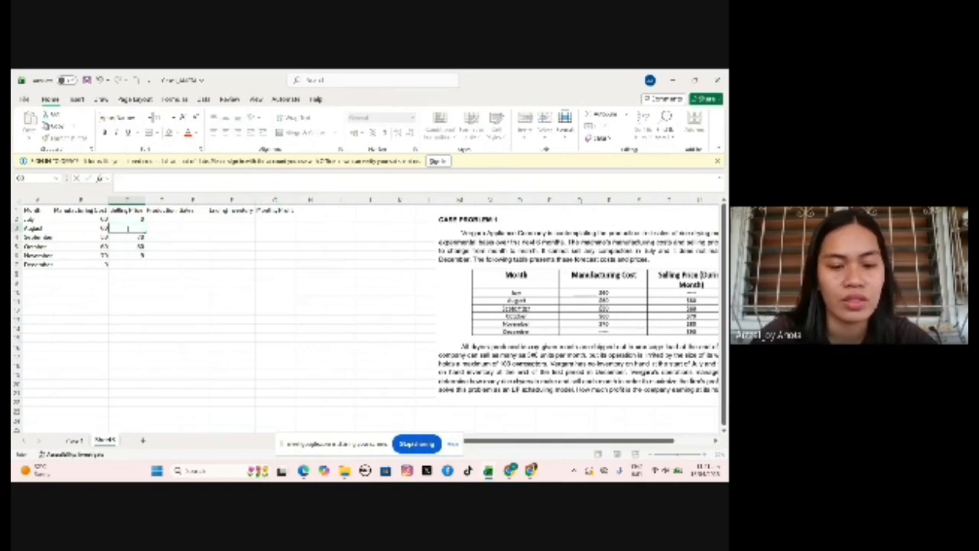
{"action": "key", "text": "Return"}
{"action": "key", "text": "BackSpace"}
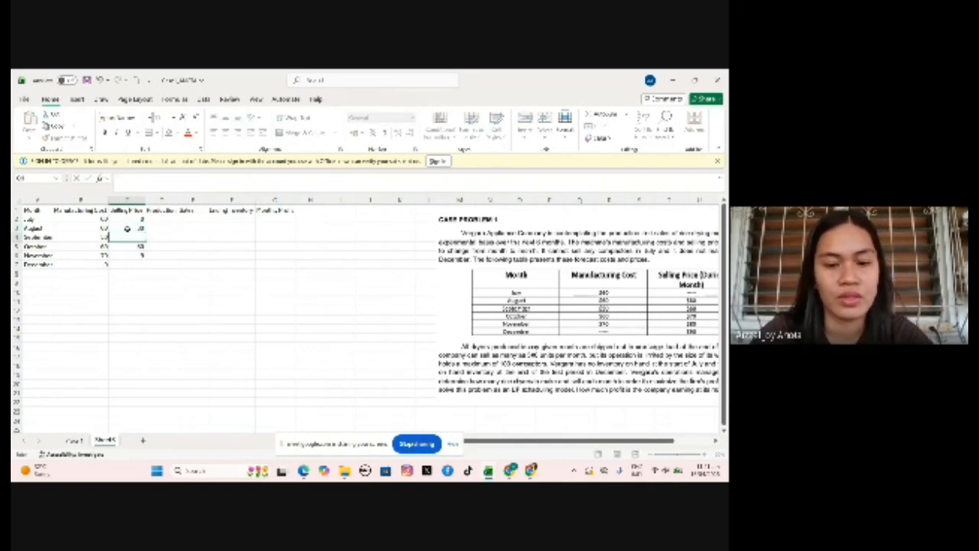
{"action": "type", "text": "80"}
{"action": "key", "text": "Return"}
{"action": "key", "text": "BackSpace"}
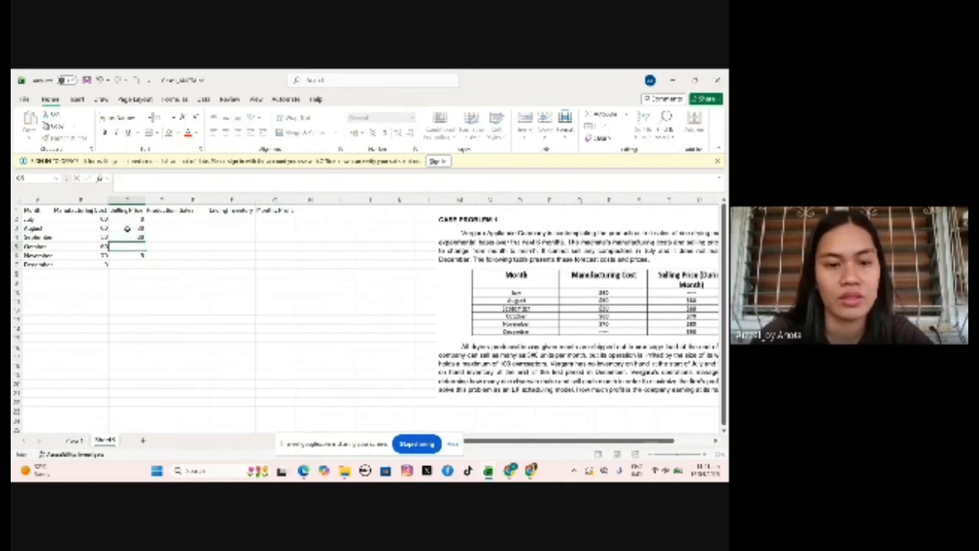
{"action": "key", "text": "Return"}
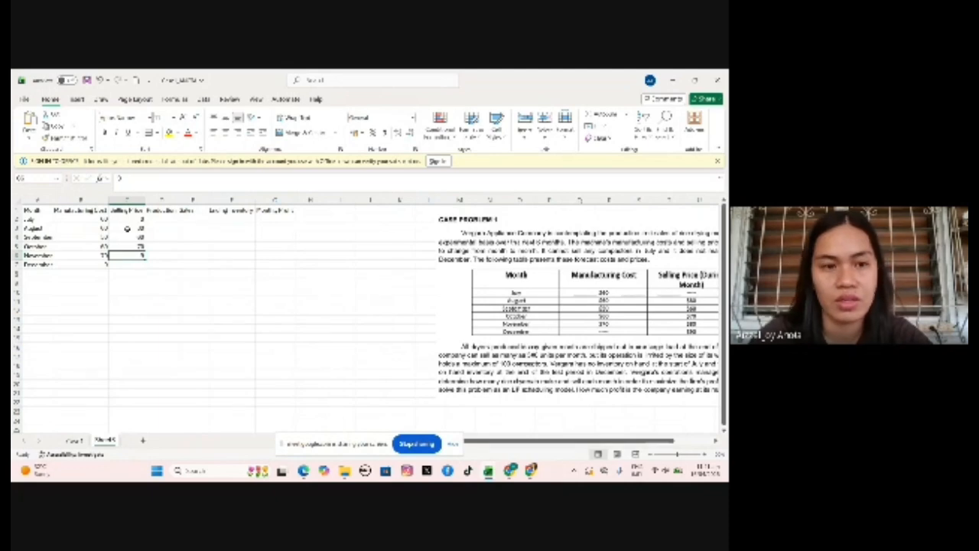
{"action": "key", "text": "BackSpace"}
{"action": "type", "text": "80"}
{"action": "key", "text": "Return"}
{"action": "left_click", "coordinate": [177, 219]}
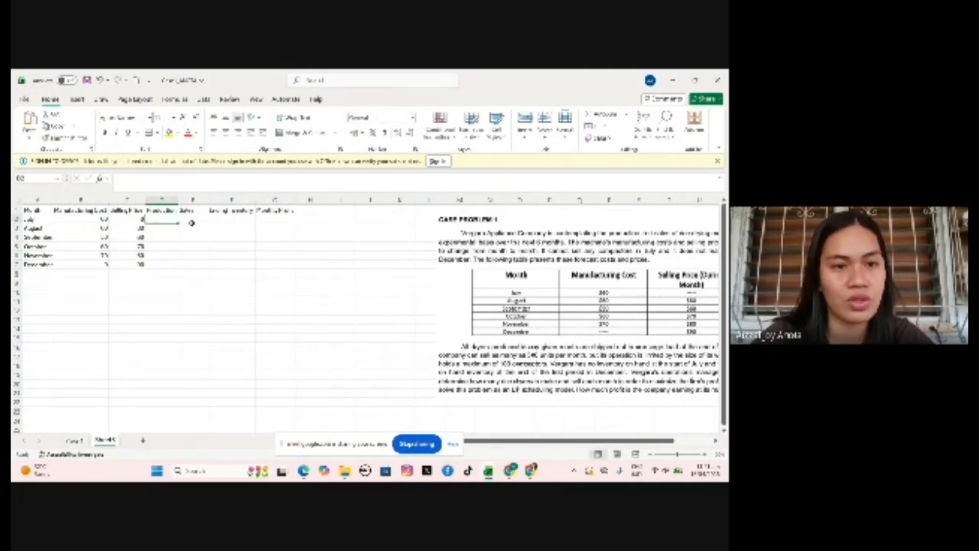
{"action": "left_click", "coordinate": [184, 219]}
{"action": "left_click", "coordinate": [163, 218]}
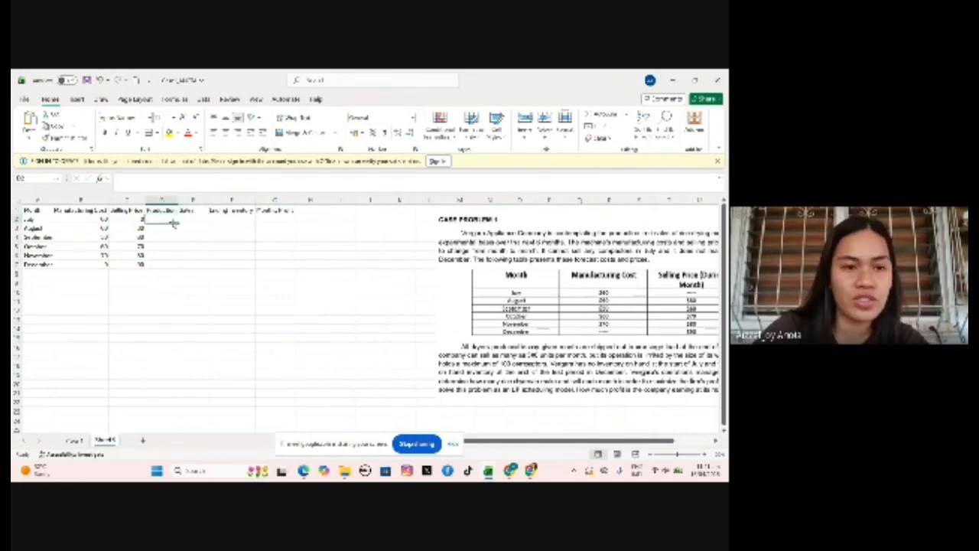
Calculate July's ending inventory in F2 as production minus sales with =D2-E2.
{"action": "left_click", "coordinate": [230, 219]}
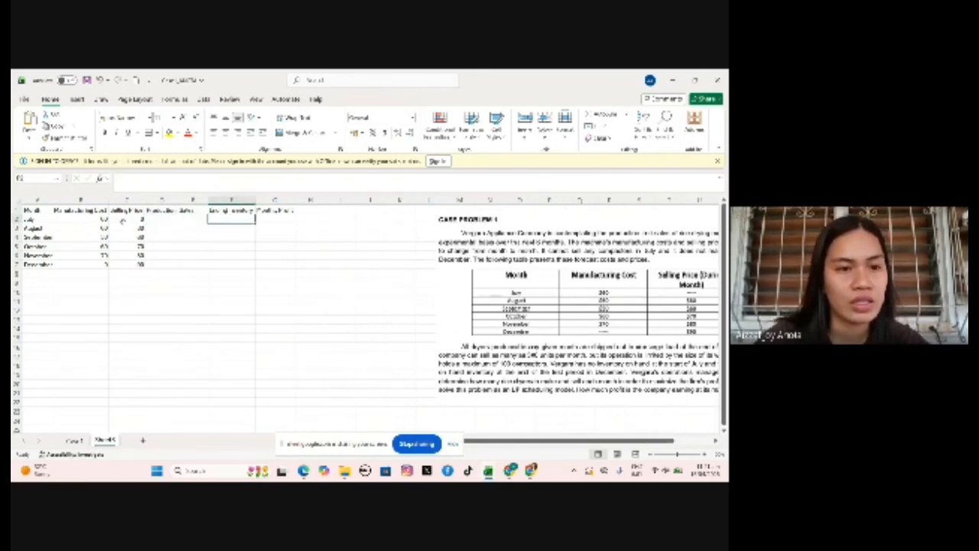
{"action": "type", "text": "="}
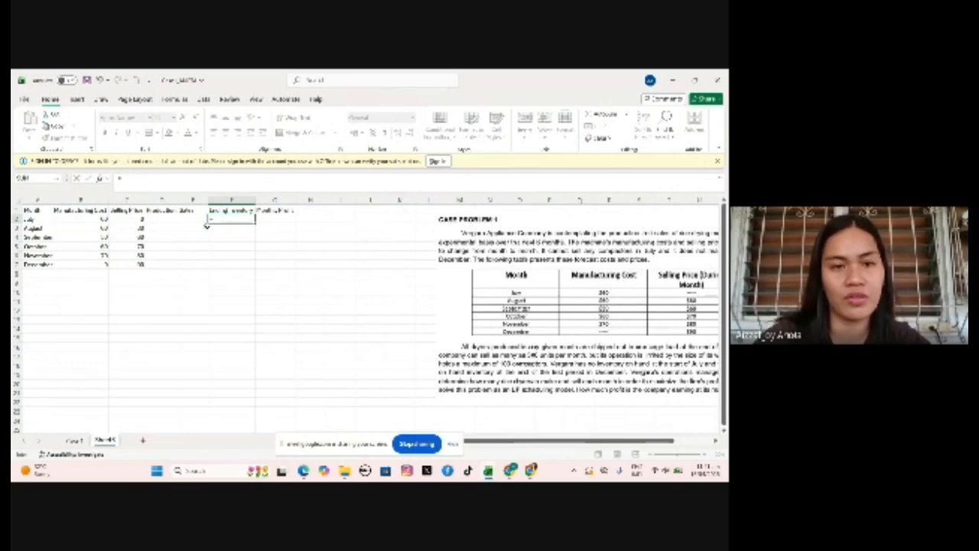
{"action": "left_click", "coordinate": [162, 219]}
{"action": "type", "text": "-"}
{"action": "left_click", "coordinate": [195, 220]}
{"action": "key", "text": "Return"}
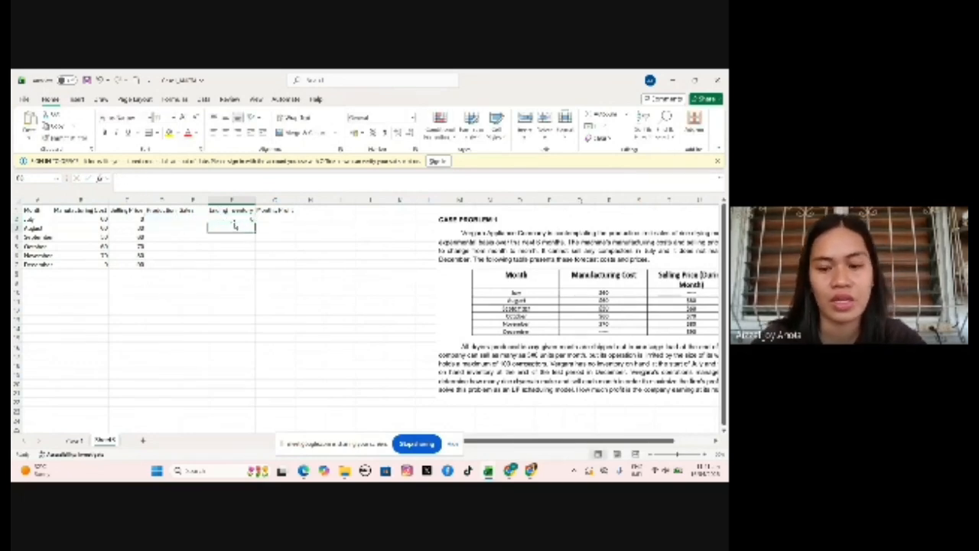
Calculate August's ending inventory in F3 with =F2+D3-E3 and fill the formula down through December.
{"action": "type", "text": "="}
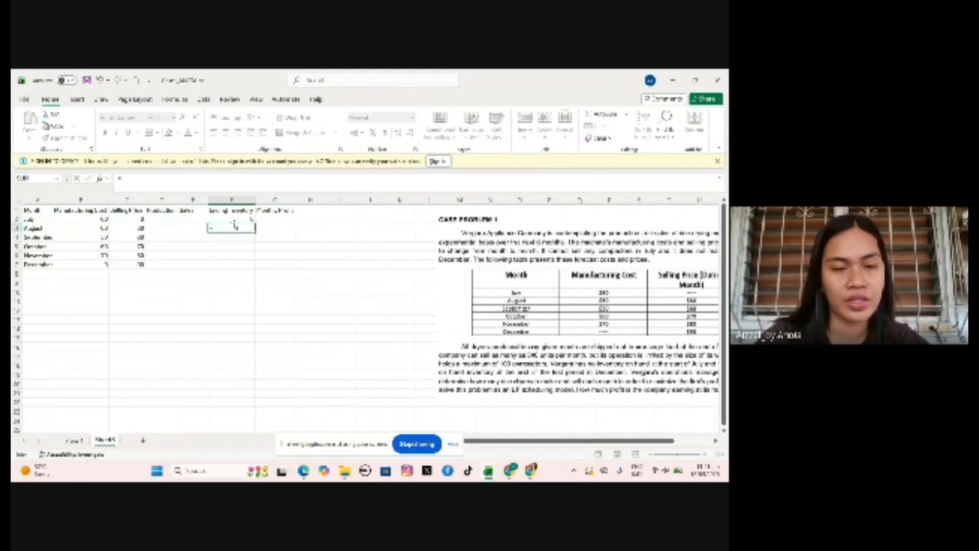
{"action": "type", "text": "d3-"}
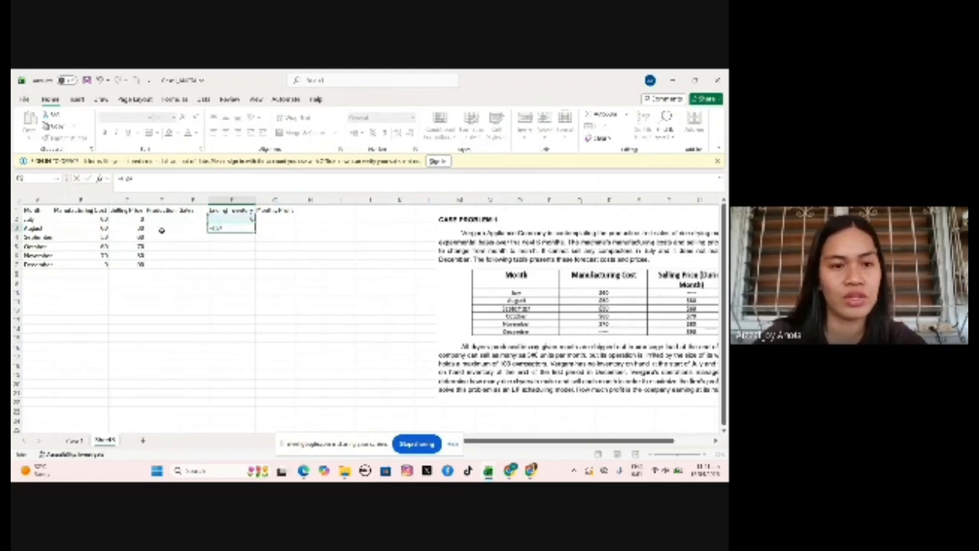
{"action": "left_click", "coordinate": [162, 228]}
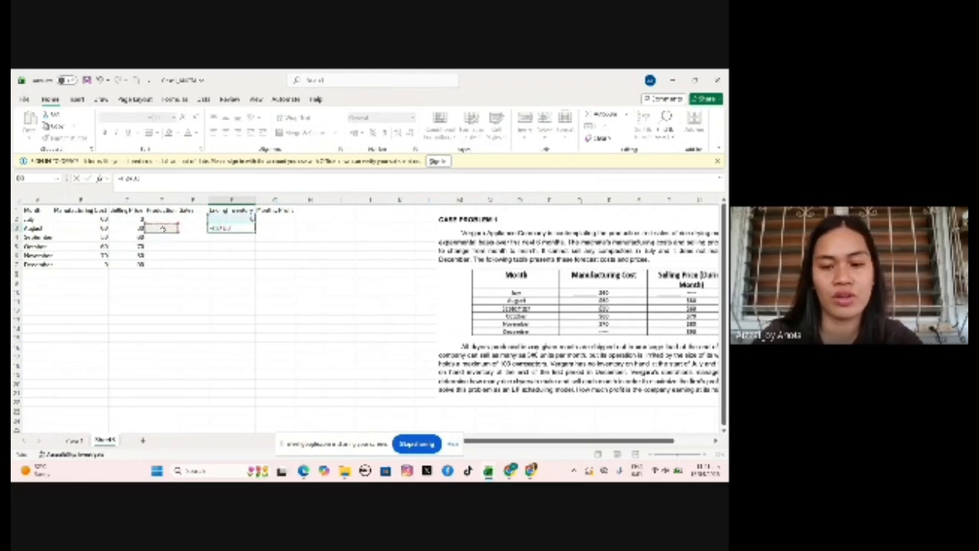
{"action": "type", "text": "-"}
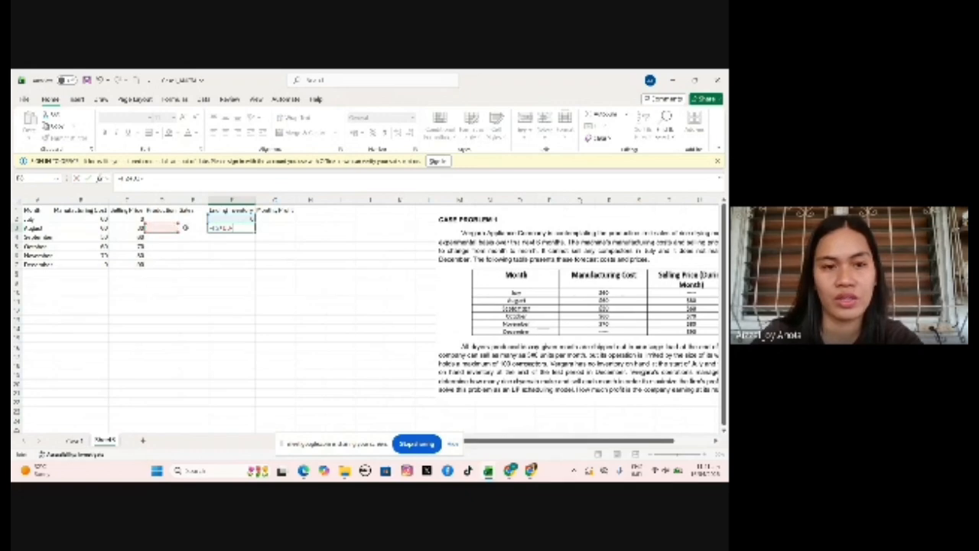
{"action": "key", "text": "Return"}
{"action": "left_click", "coordinate": [211, 225]}
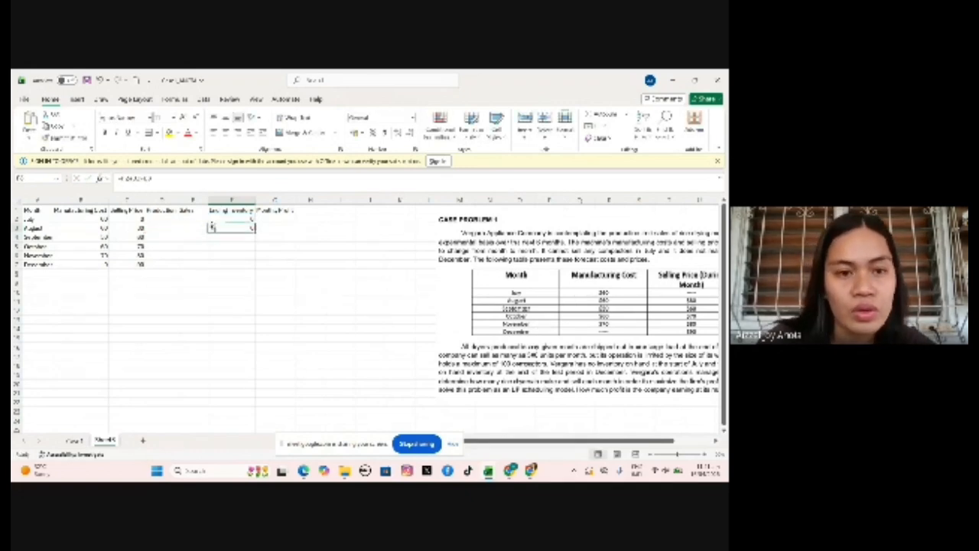
{"action": "left_click_drag", "start_coordinate": [253, 233], "coordinate": [255, 268]}
Apply the dollar Accounting format to the Manufacturing Cost and Selling Price columns, B1 to C7.
{"action": "left_click", "coordinate": [163, 238]}
{"action": "left_click_drag", "start_coordinate": [70, 211], "coordinate": [148, 270]}
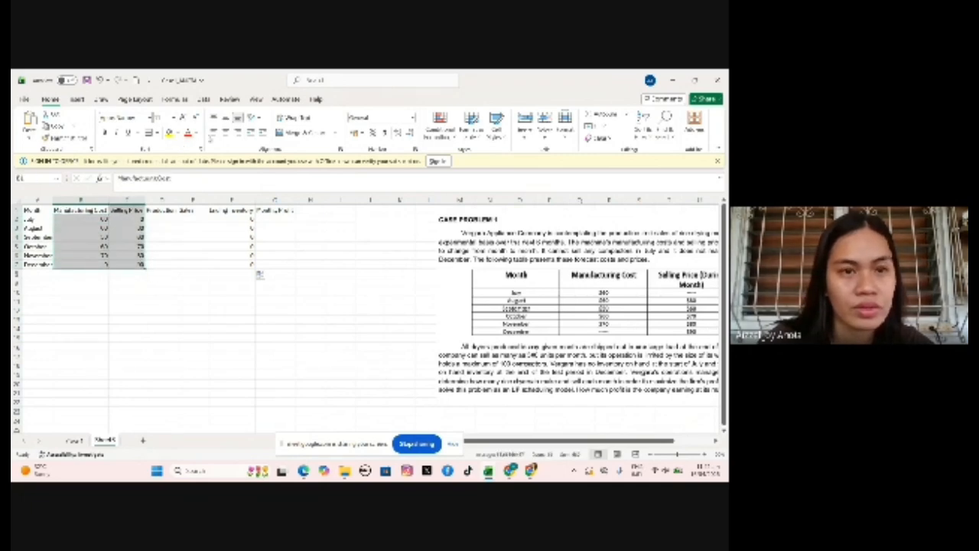
{"action": "left_click", "coordinate": [360, 133]}
{"action": "left_click", "coordinate": [374, 162]}
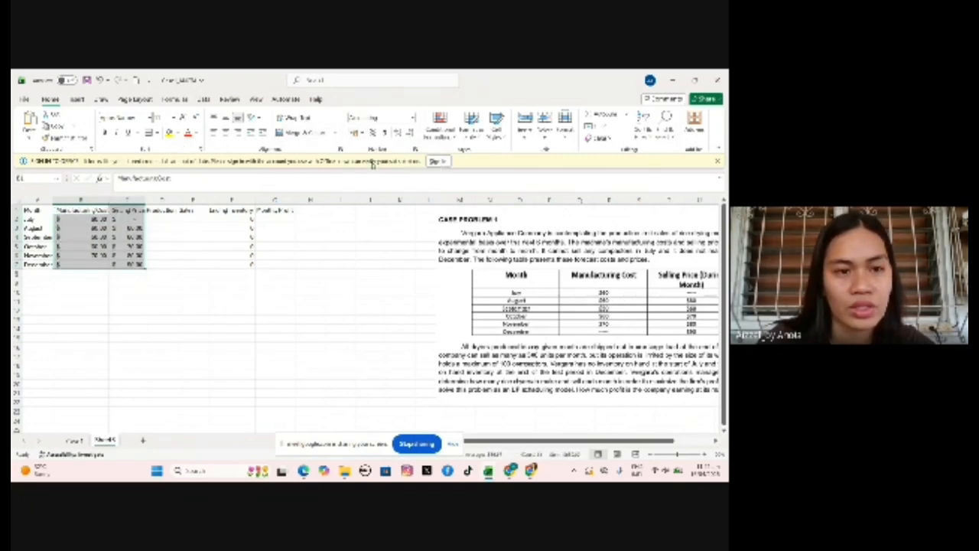
Calculate July's monthly profit in G2 with =C2*E2-B2*D2 and fill the formula down through December.
{"action": "left_click_drag", "start_coordinate": [170, 214], "coordinate": [227, 242]}
{"action": "left_click", "coordinate": [274, 219]}
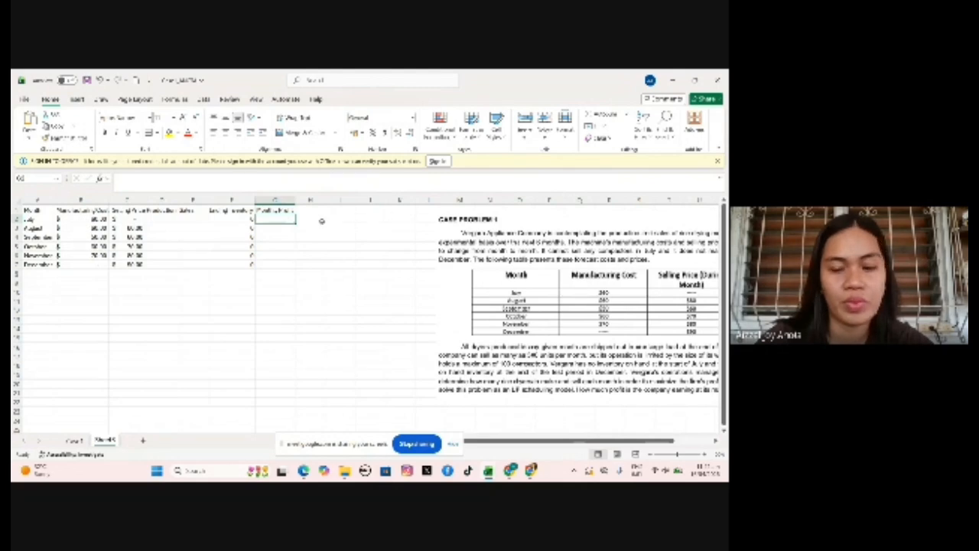
{"action": "type", "text": "="}
{"action": "left_click", "coordinate": [133, 219]}
{"action": "type", "text": "-"}
{"action": "left_click", "coordinate": [98, 220]}
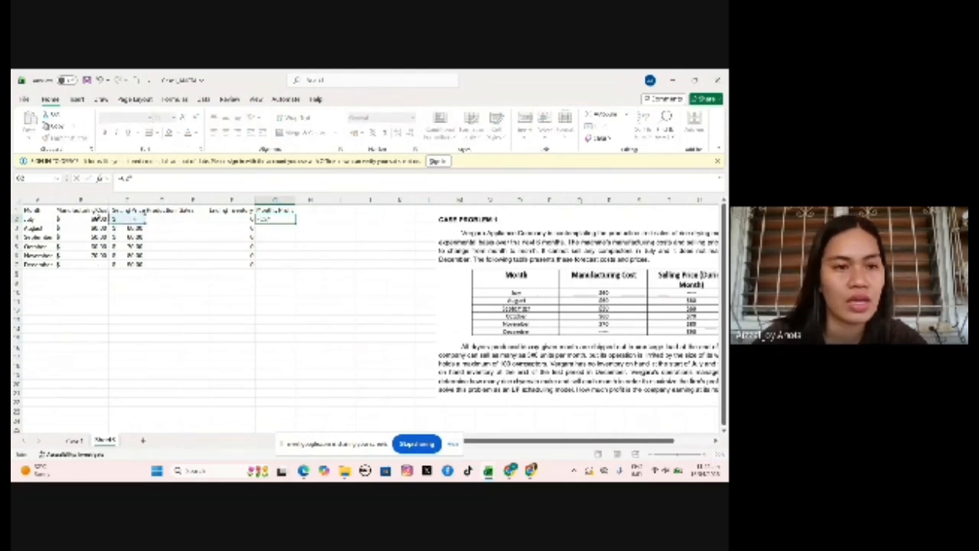
{"action": "type", "text": "*"}
{"action": "left_click", "coordinate": [191, 220]}
{"action": "type", "text": "-"}
{"action": "left_click", "coordinate": [104, 219]}
{"action": "type", "text": "*"}
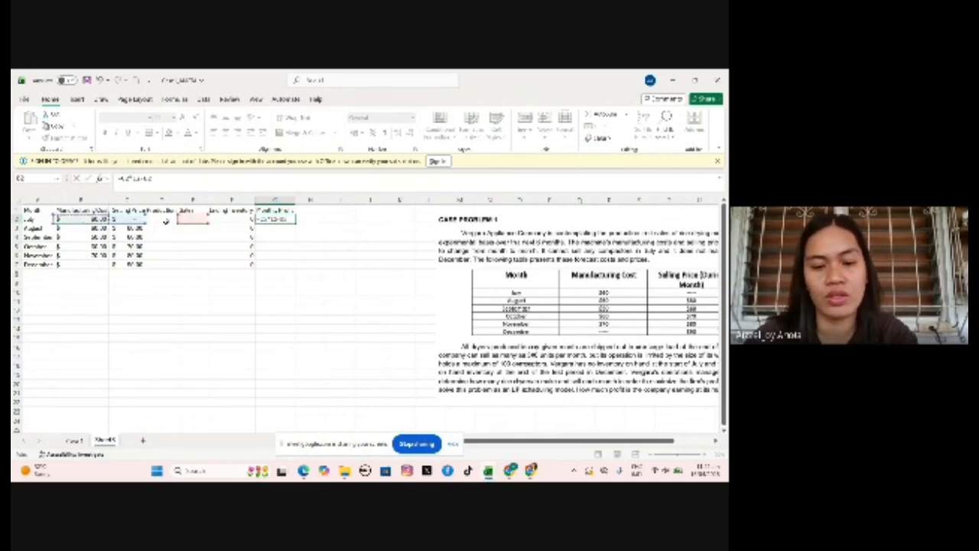
{"action": "left_click", "coordinate": [165, 221]}
{"action": "key", "text": "Return"}
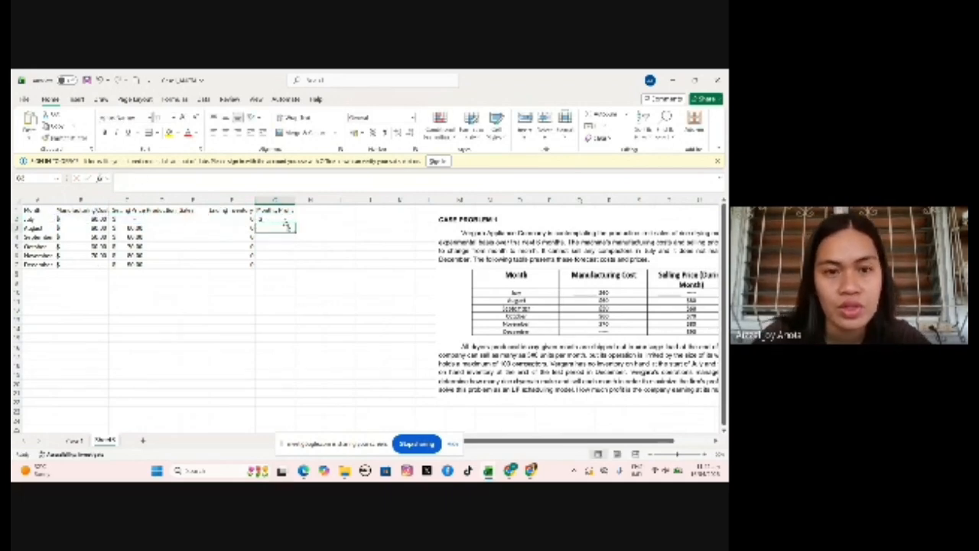
{"action": "left_click", "coordinate": [283, 219]}
{"action": "left_click_drag", "start_coordinate": [293, 224], "coordinate": [294, 268]}
Label A9 as Total Profit and sum the monthly profits G2:G7 in G9.
{"action": "left_click", "coordinate": [49, 281]}
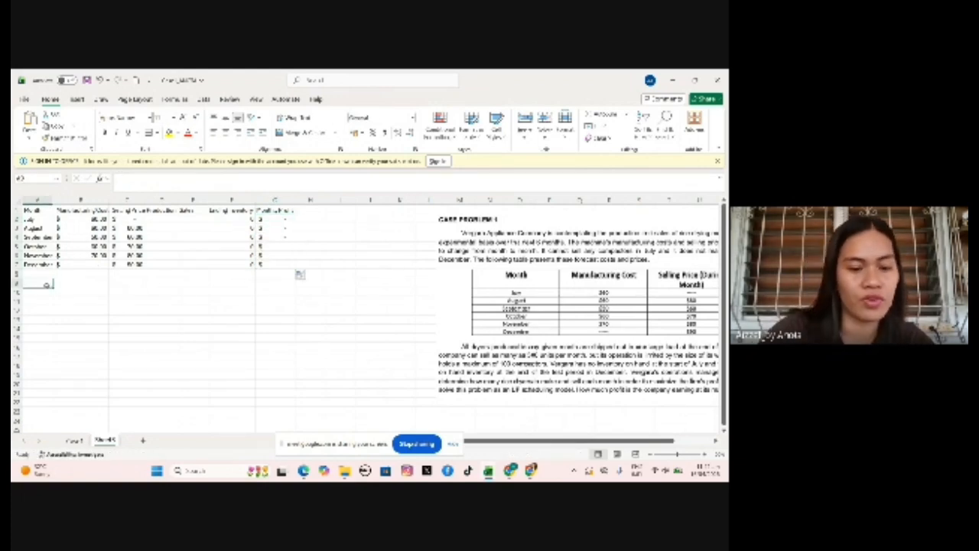
{"action": "type", "text": "Total Profit"}
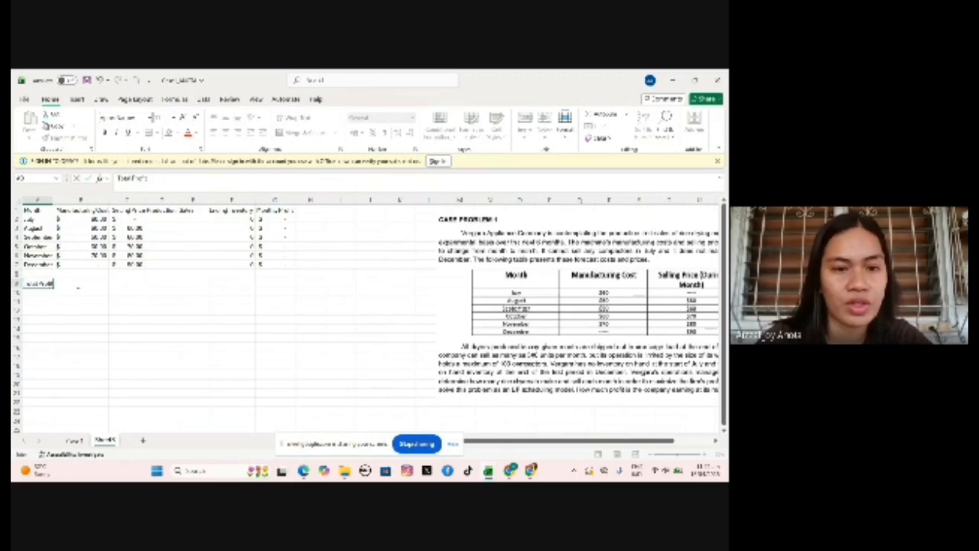
{"action": "left_click", "coordinate": [262, 284]}
{"action": "type", "text": "=s"}
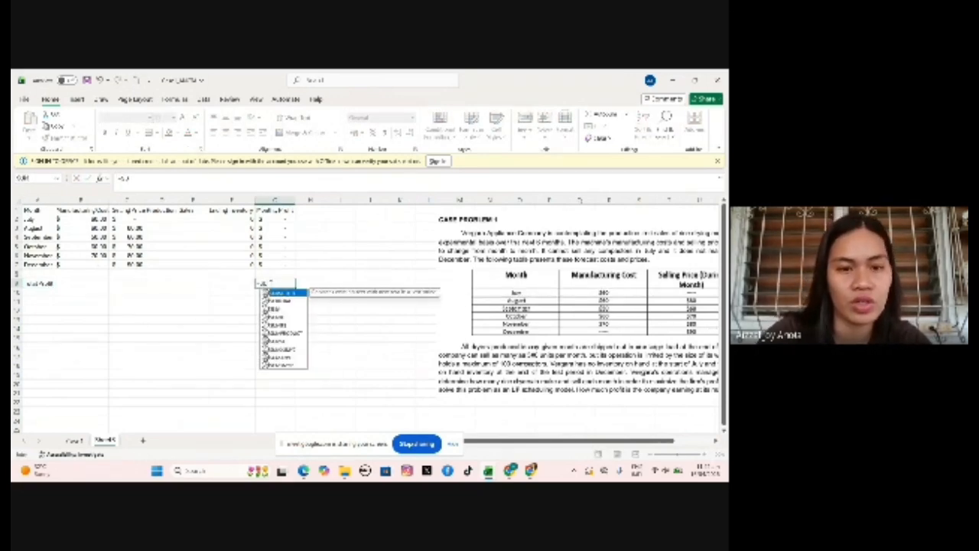
{"action": "double_click", "coordinate": [281, 309]}
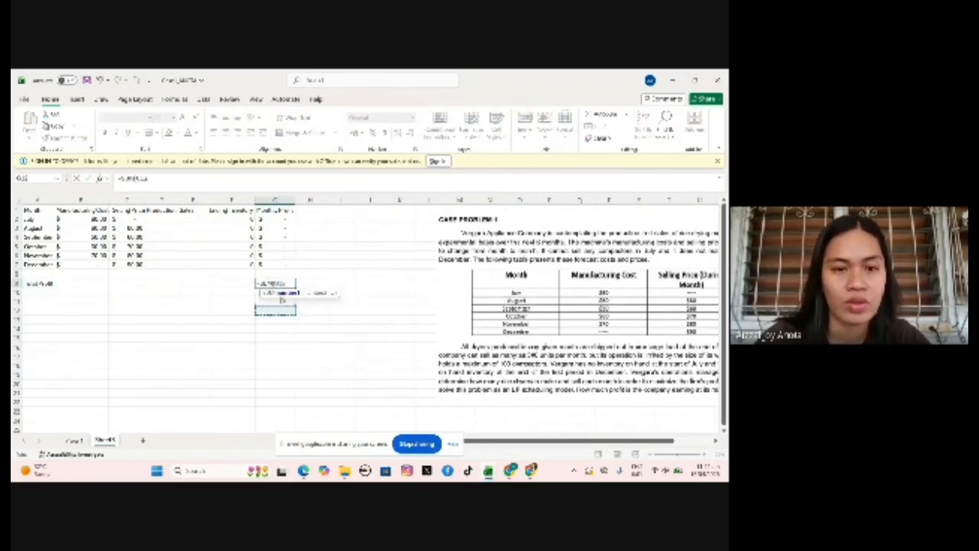
{"action": "left_click", "coordinate": [285, 282]}
{"action": "key", "text": "BackSpace"}
{"action": "key", "text": "BackSpace"}
{"action": "key", "text": "BackSpace"}
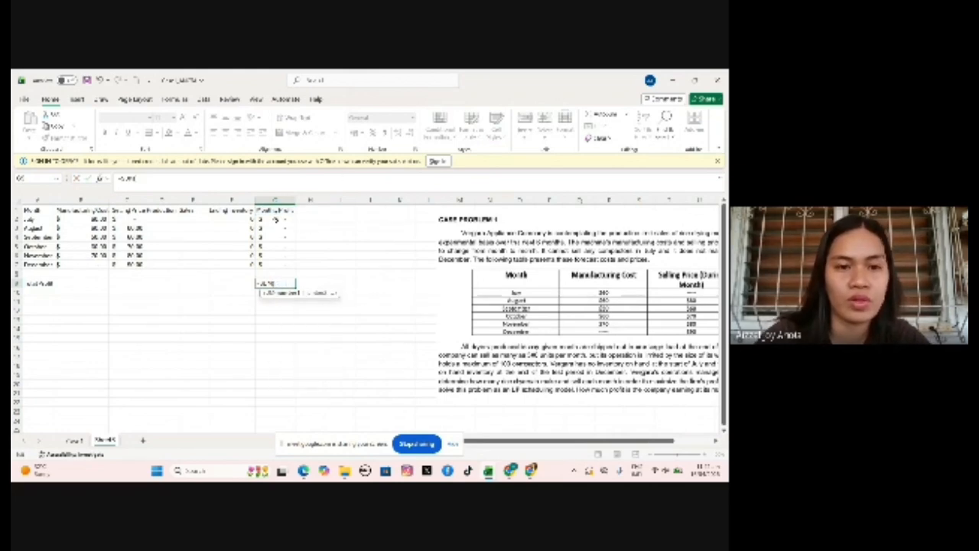
{"action": "left_click_drag", "start_coordinate": [275, 218], "coordinate": [277, 267]}
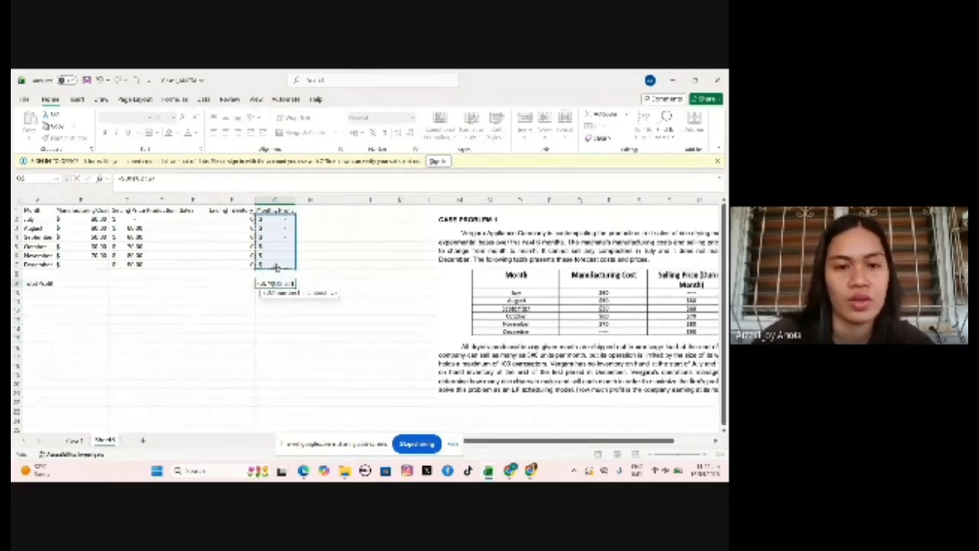
{"action": "key", "text": "Return"}
Apply borders to the whole schedule table, from A1 to G9.
{"action": "left_click_drag", "start_coordinate": [27, 208], "coordinate": [294, 285]}
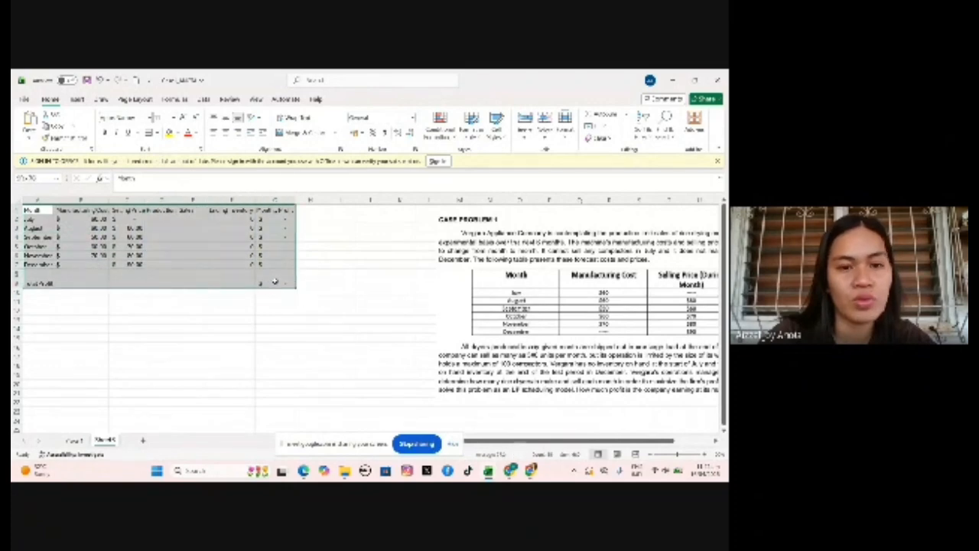
{"action": "left_click", "coordinate": [151, 135]}
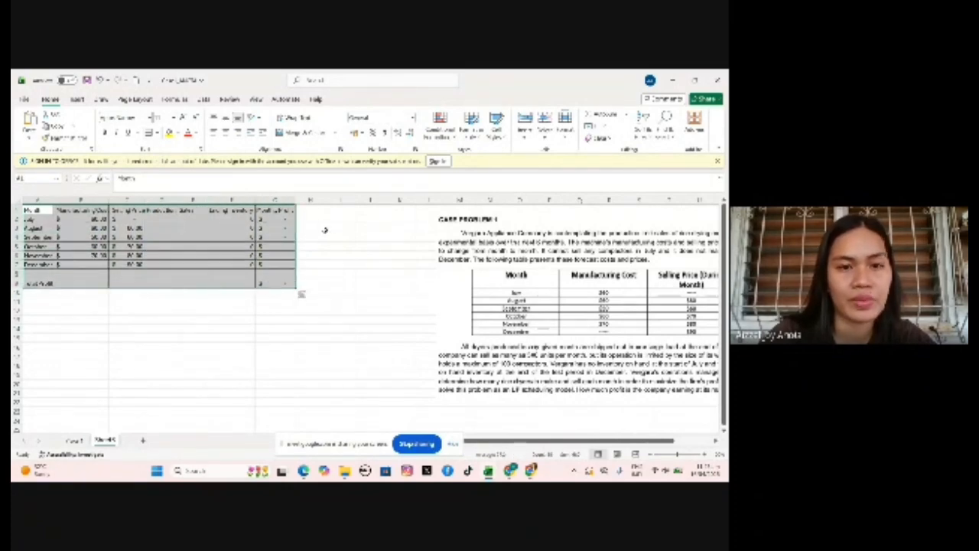
{"action": "left_click", "coordinate": [226, 227]}
{"action": "left_click", "coordinate": [241, 219]}
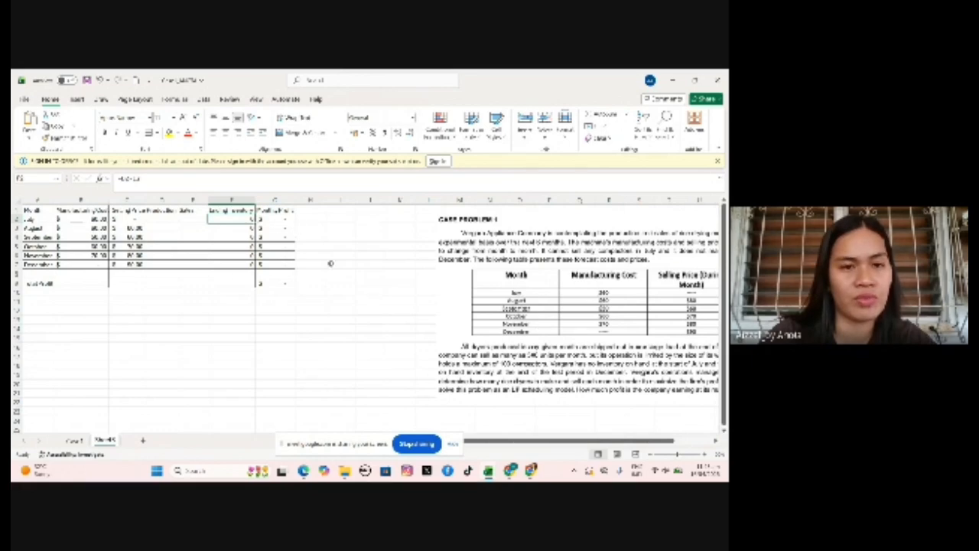
{"action": "left_click", "coordinate": [225, 290]}
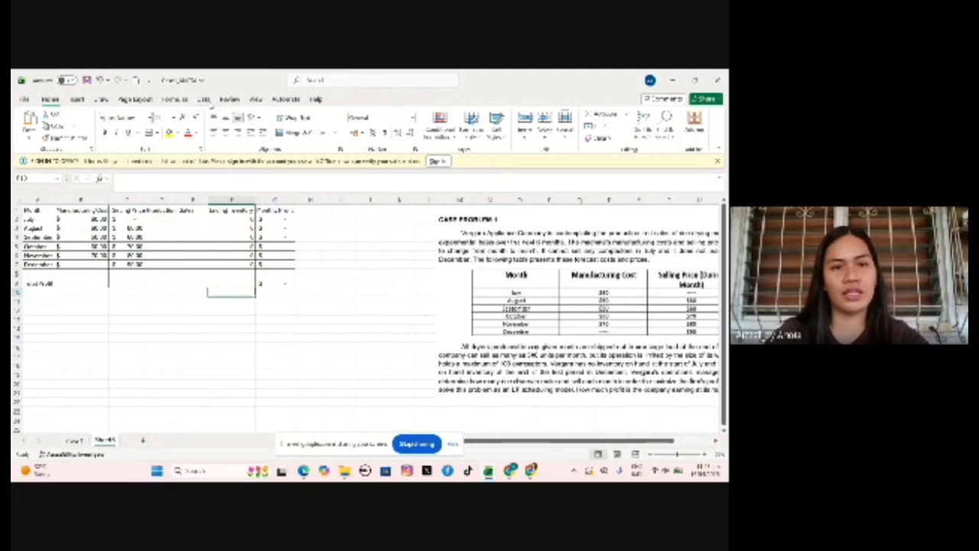
Open Solver, set total profit G9 as the objective, and use production D2:D7 and sales E2:E7 as the changing variable cells.
{"action": "left_click", "coordinate": [203, 100]}
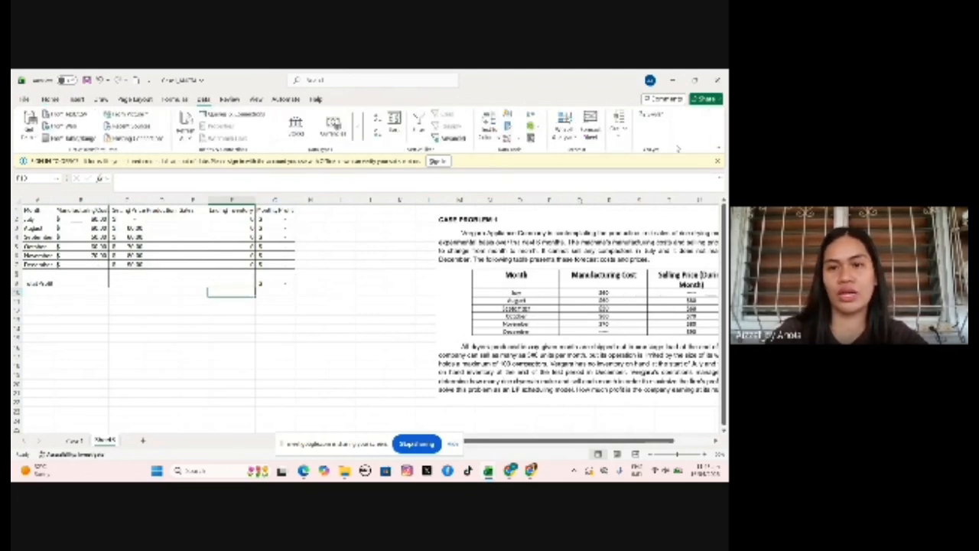
{"action": "left_click", "coordinate": [651, 115]}
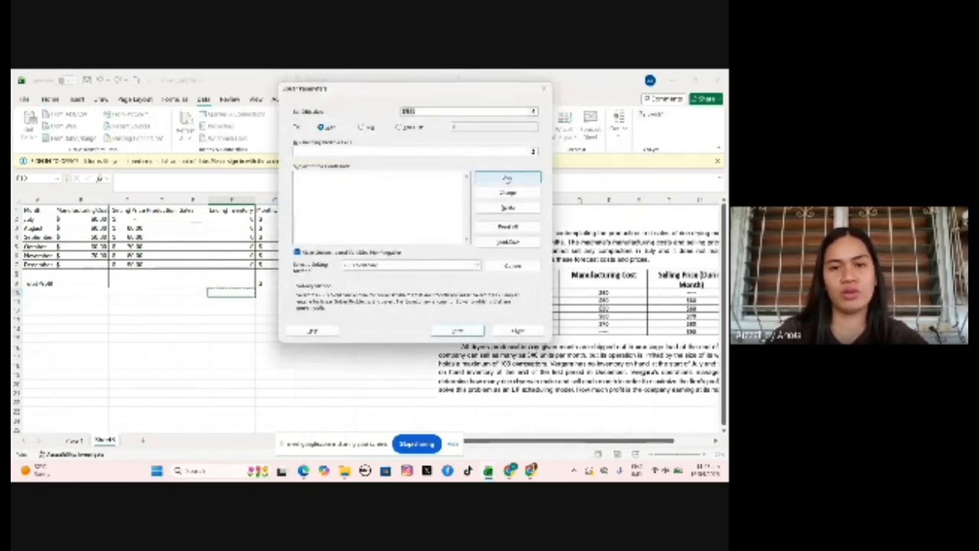
{"action": "left_click_drag", "start_coordinate": [387, 92], "coordinate": [450, 93]}
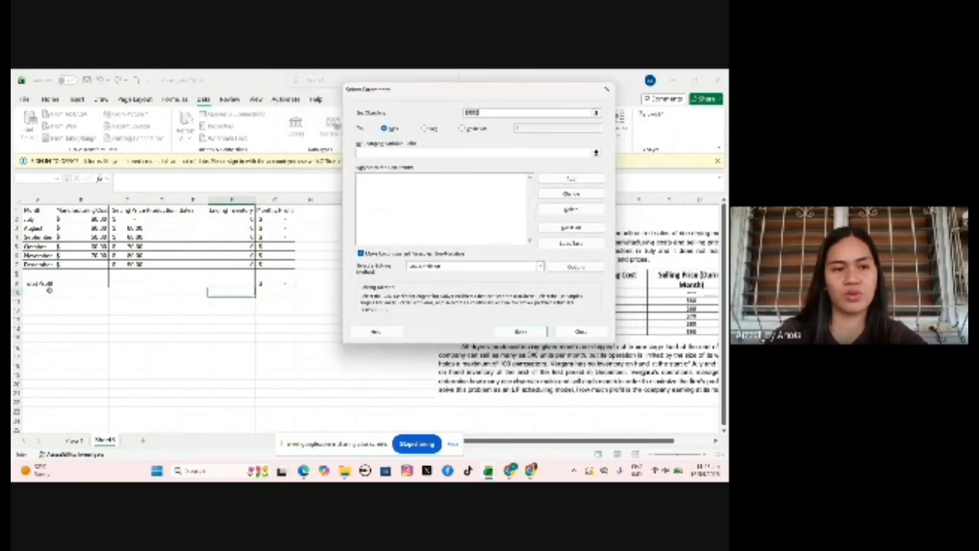
{"action": "left_click", "coordinate": [277, 283]}
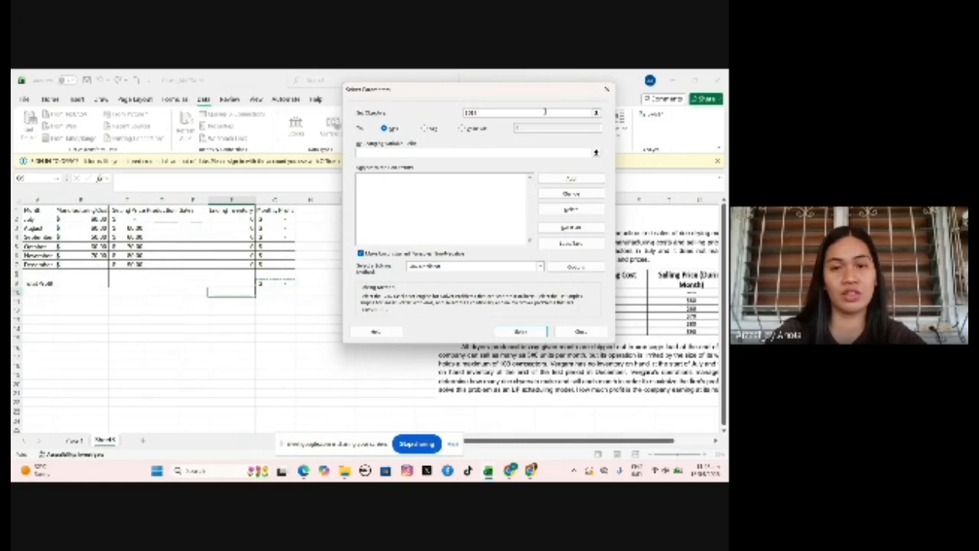
{"action": "left_click", "coordinate": [393, 152]}
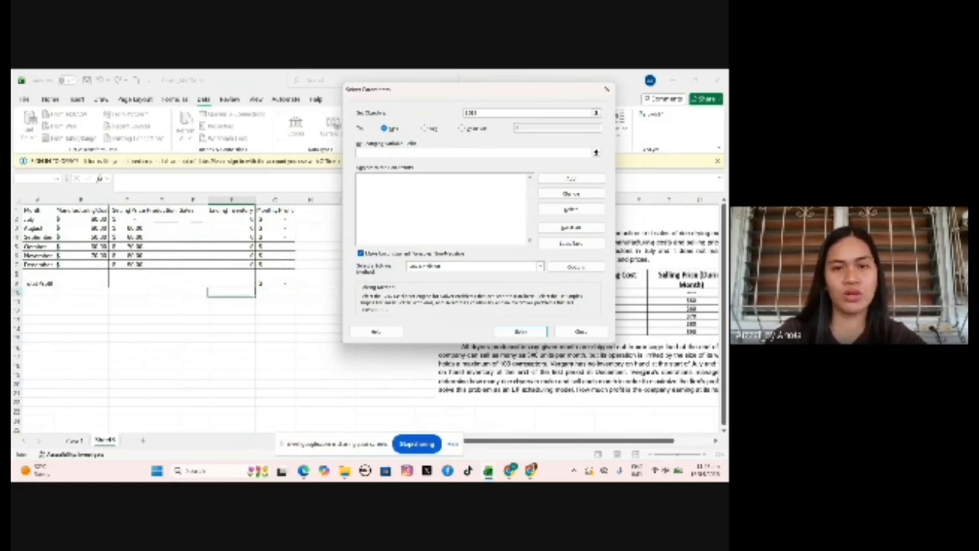
{"action": "left_click_drag", "start_coordinate": [161, 218], "coordinate": [157, 268]}
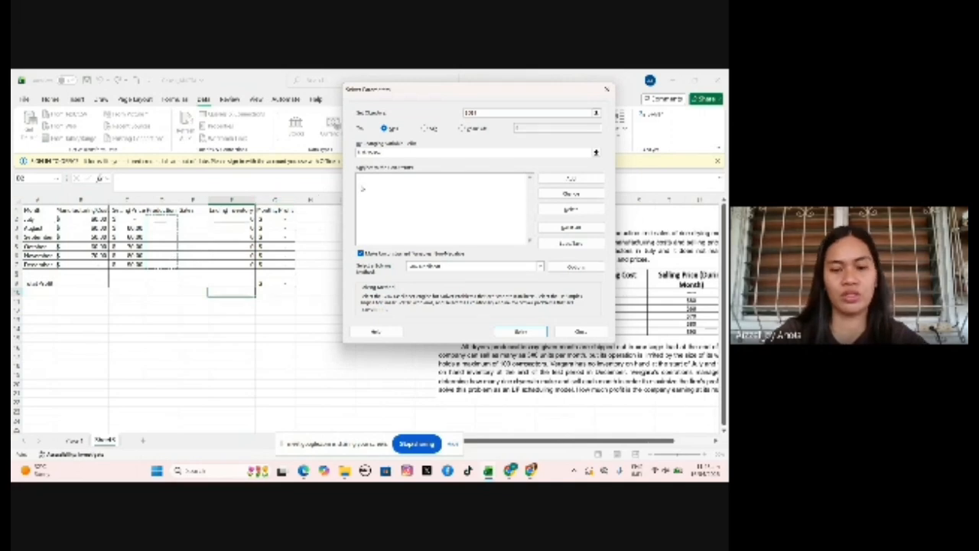
{"action": "left_click_drag", "start_coordinate": [188, 220], "coordinate": [183, 268]}
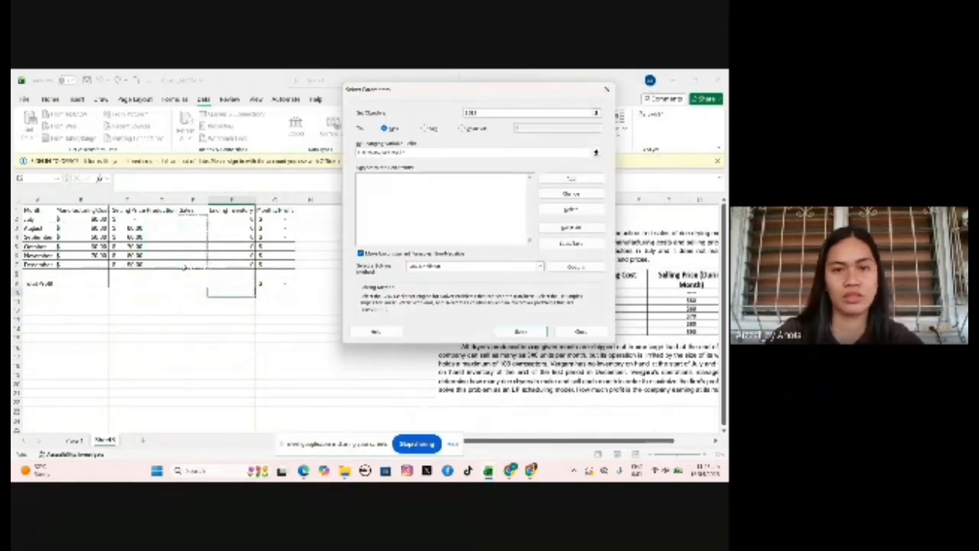
Add Solver constraints requiring no July sales in E2 and no December production in D7.
{"action": "left_click", "coordinate": [573, 180]}
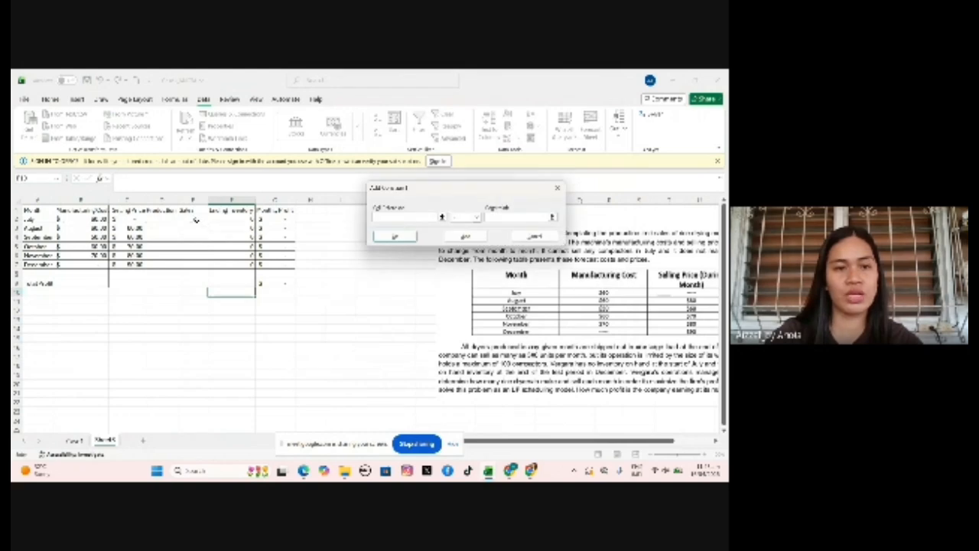
{"action": "left_click", "coordinate": [477, 217]}
{"action": "left_click", "coordinate": [460, 232]}
{"action": "left_click", "coordinate": [453, 237]}
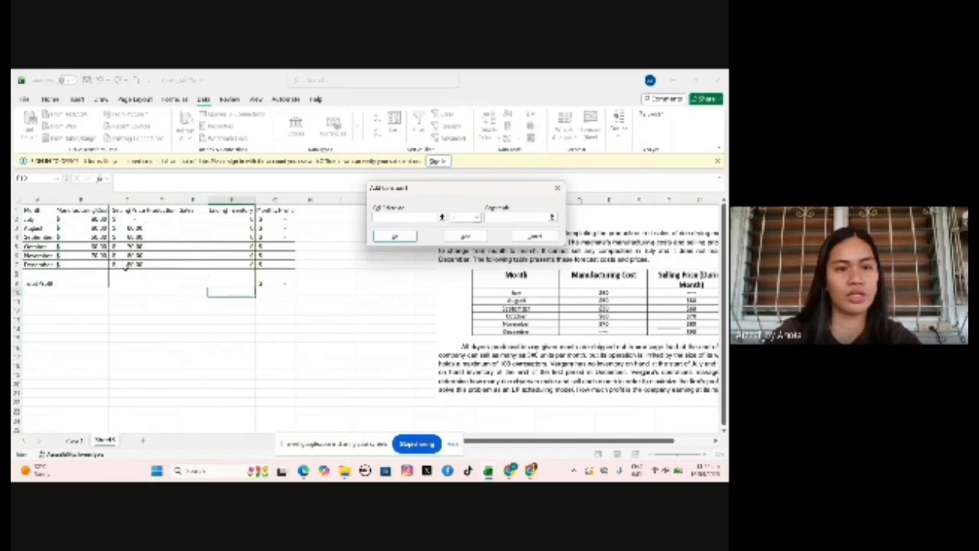
{"action": "left_click", "coordinate": [159, 264]}
{"action": "left_click", "coordinate": [477, 217]}
{"action": "left_click", "coordinate": [460, 236]}
{"action": "left_click", "coordinate": [465, 236]}
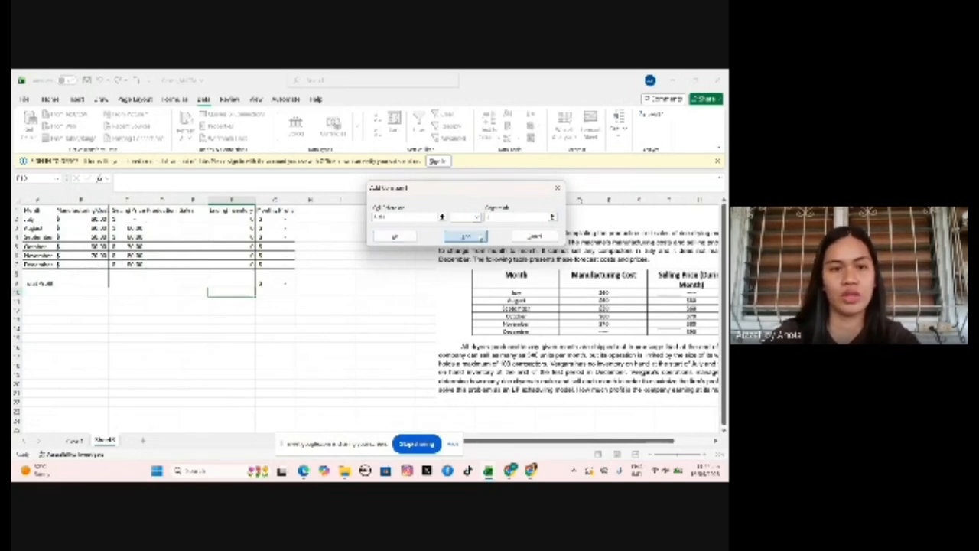
Add Solver constraints requiring no December ending inventory in F7 and at most 100 units of ending inventory in F2:F7.
{"action": "left_click", "coordinate": [234, 264]}
{"action": "left_click", "coordinate": [478, 217]}
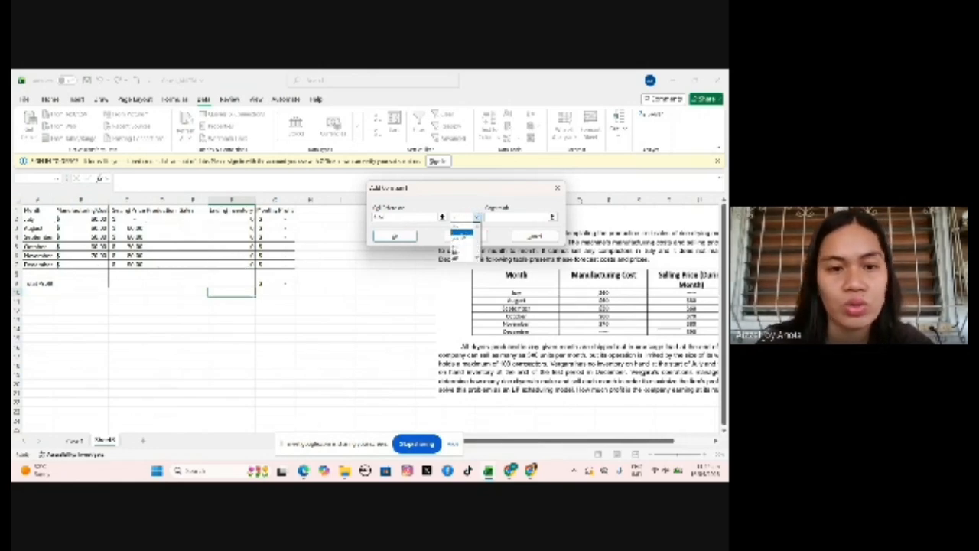
{"action": "left_click", "coordinate": [463, 240]}
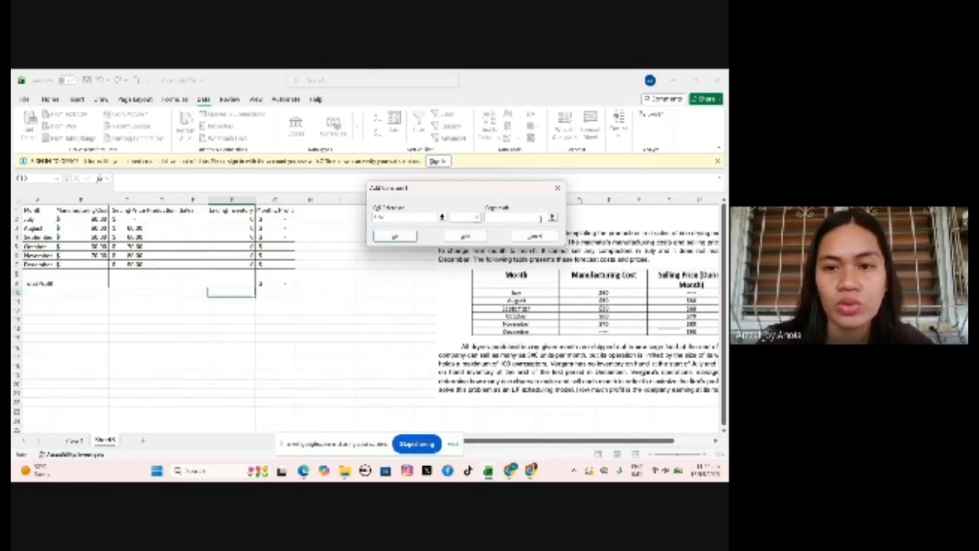
{"action": "left_click", "coordinate": [467, 237]}
{"action": "left_click_drag", "start_coordinate": [225, 220], "coordinate": [227, 264]}
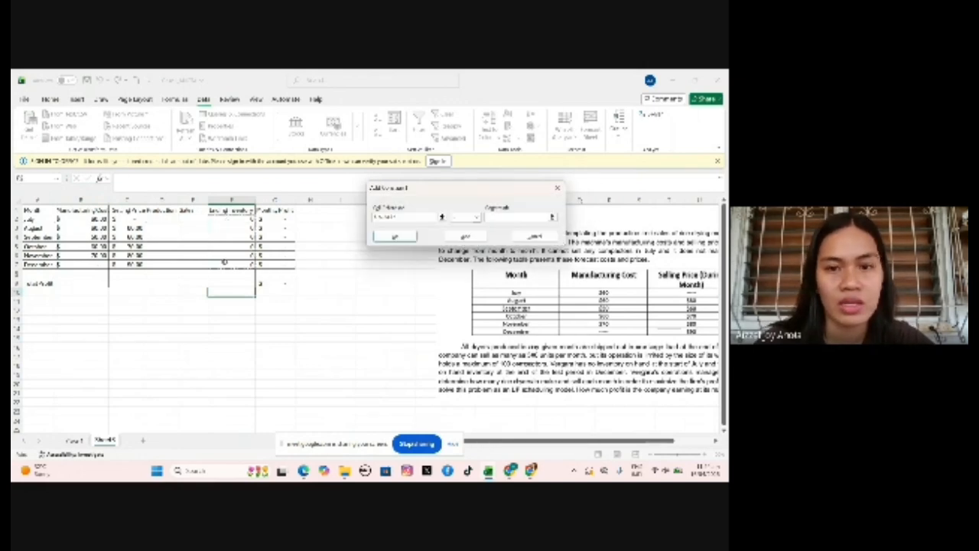
{"action": "left_click", "coordinate": [491, 218]}
{"action": "type", "text": "100"}
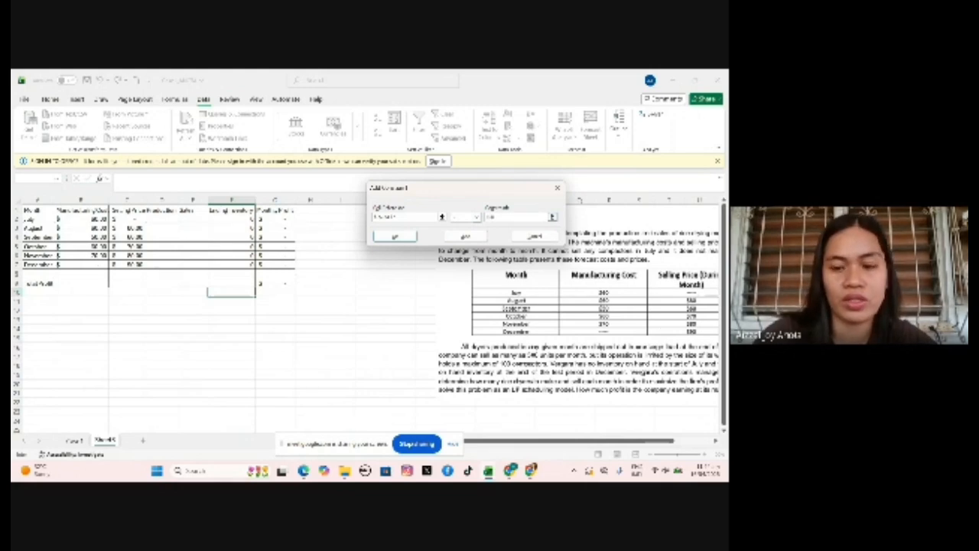
{"action": "left_click", "coordinate": [465, 238]}
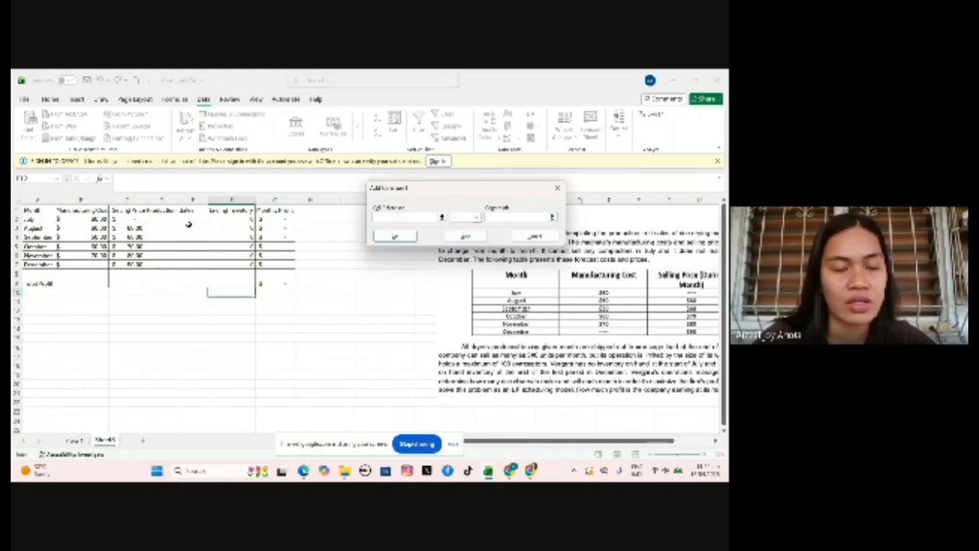
Add a Solver constraint limiting sales in E2:E7 to the monthly maximum stated in the case.
{"action": "left_click_drag", "start_coordinate": [189, 218], "coordinate": [190, 265]}
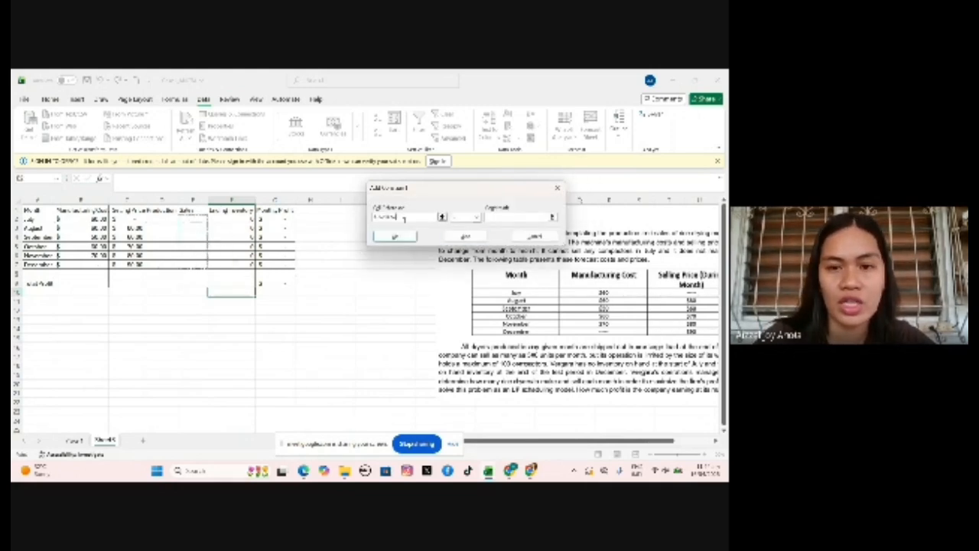
{"action": "left_click", "coordinate": [493, 216]}
{"action": "left_click", "coordinate": [465, 237]}
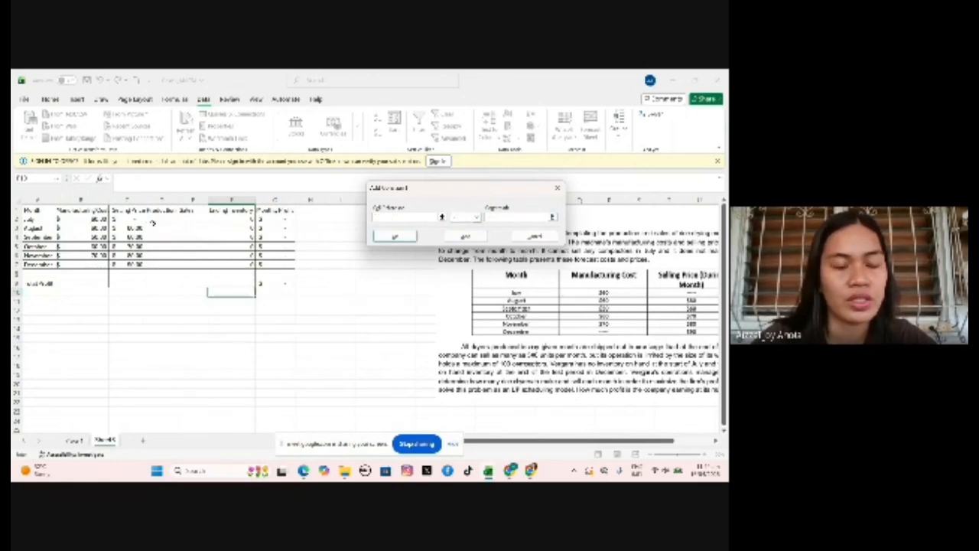
Add Solver constraints keeping monthly production D2:D7 and monthly sales E2:E7 nonnegative, and return to the Solver parameters.
{"action": "left_click_drag", "start_coordinate": [157, 219], "coordinate": [155, 268]}
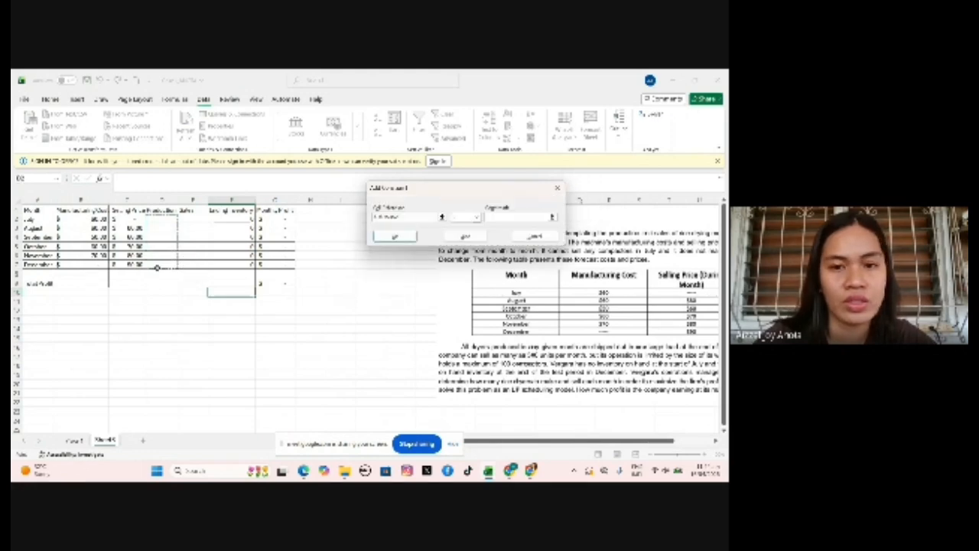
{"action": "left_click", "coordinate": [477, 217]}
{"action": "left_click", "coordinate": [461, 240]}
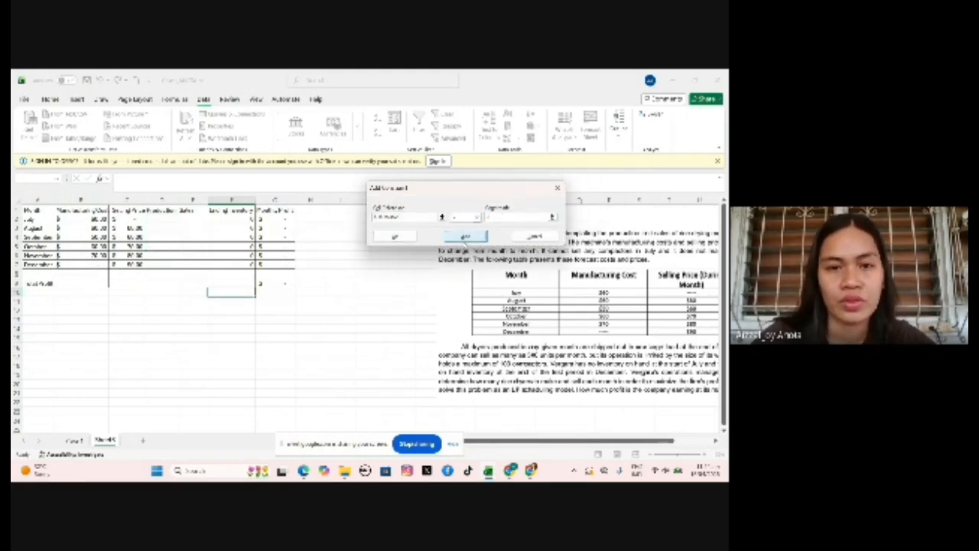
{"action": "left_click_drag", "start_coordinate": [190, 222], "coordinate": [191, 261]}
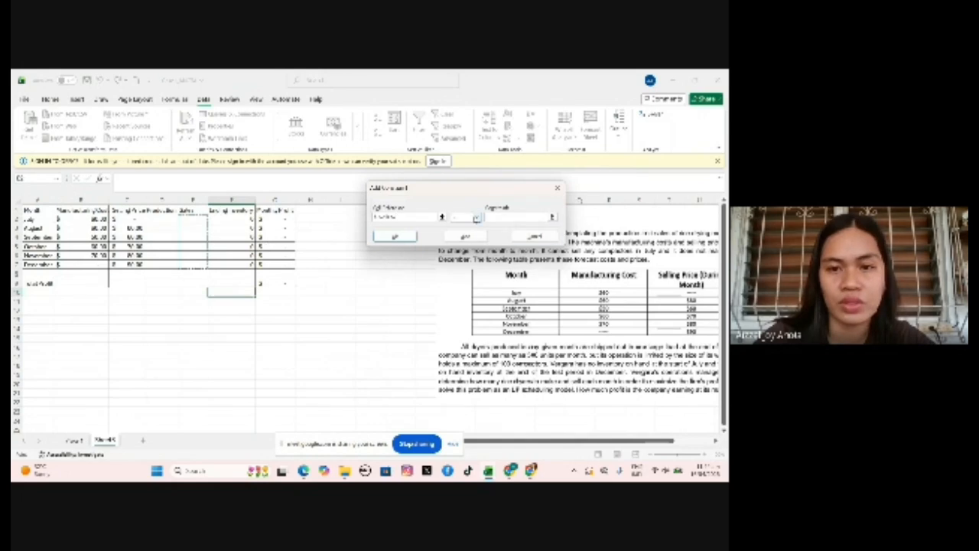
{"action": "left_click", "coordinate": [465, 238]}
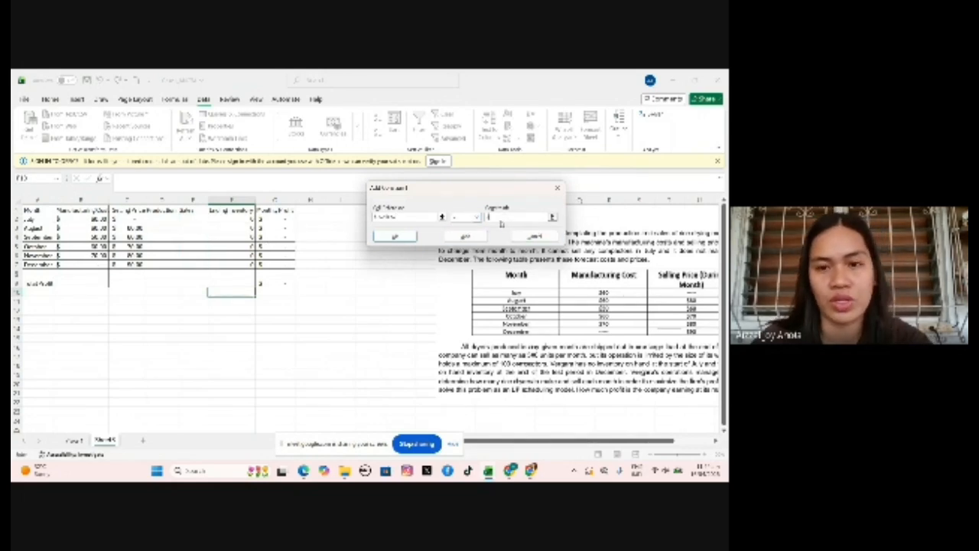
{"action": "left_click", "coordinate": [557, 187]}
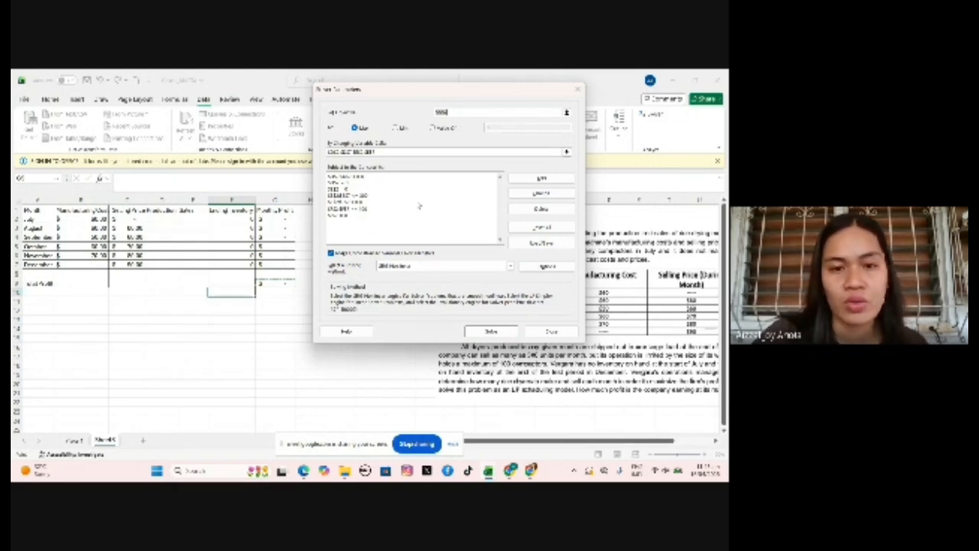
Choose Simplex LP as the solving method, solve the model and keep the Solver solution.
{"action": "left_click", "coordinate": [510, 265]}
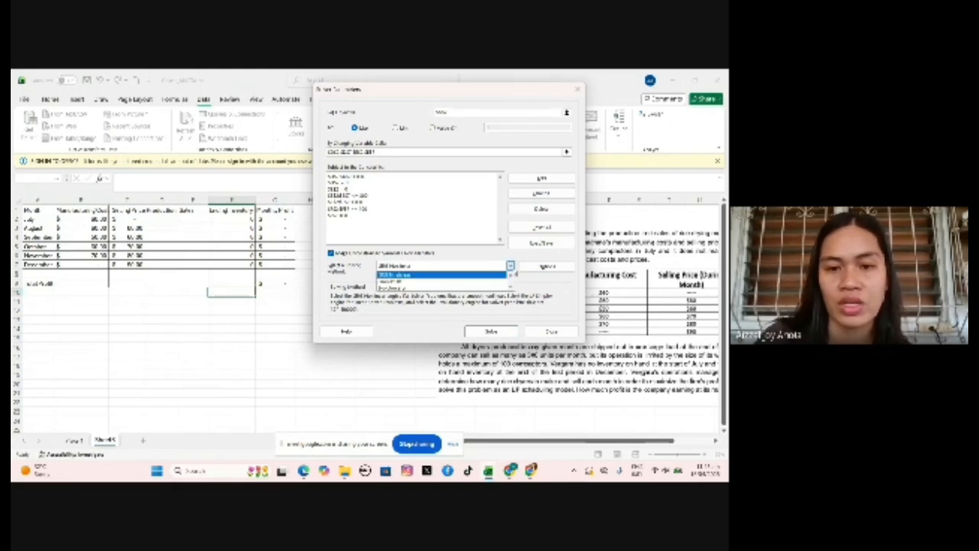
{"action": "left_click", "coordinate": [450, 283]}
{"action": "left_click", "coordinate": [491, 331]}
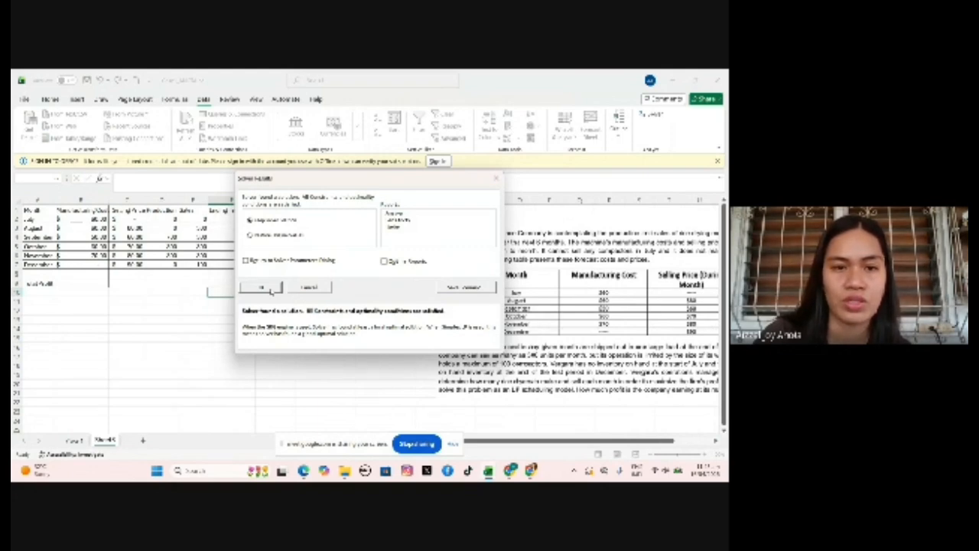
{"action": "left_click", "coordinate": [261, 289]}
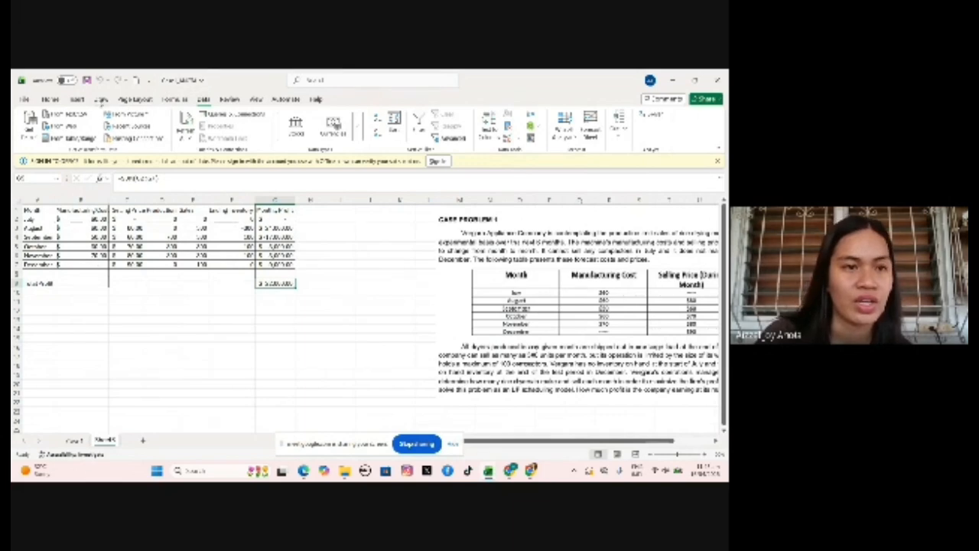
{"action": "left_click", "coordinate": [50, 100]}
{"action": "left_click", "coordinate": [169, 133]}
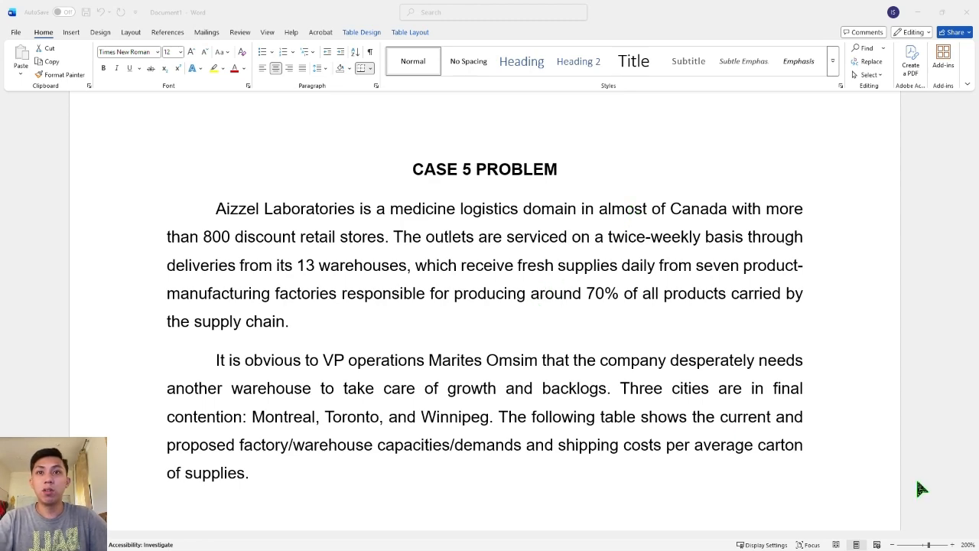
Read the Case 5 problem in Word, including the three required questions and the unit transportation cost table.
{"action": "scroll", "coordinate": [762, 445], "scroll_direction": "down", "scroll_amount": 8}
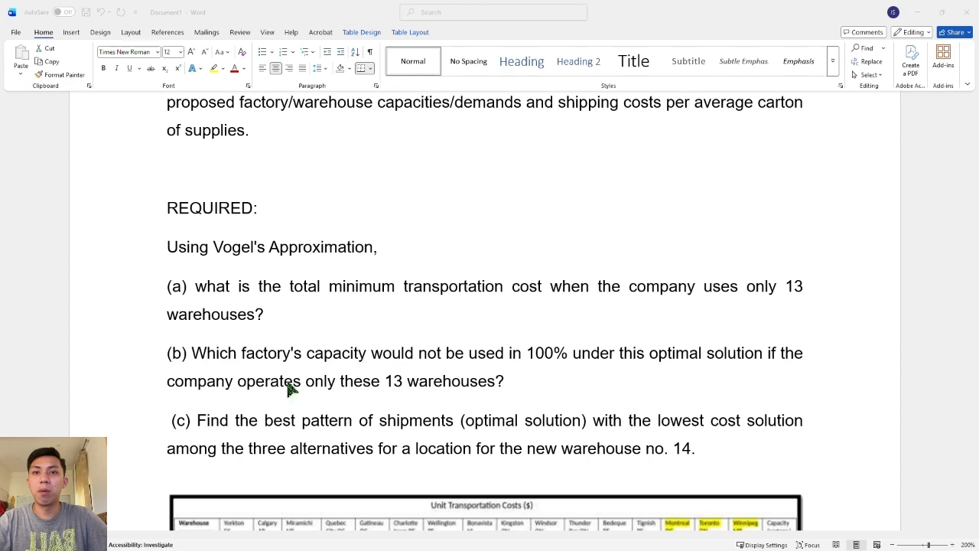
{"action": "scroll", "coordinate": [532, 398], "scroll_direction": "down", "scroll_amount": 2}
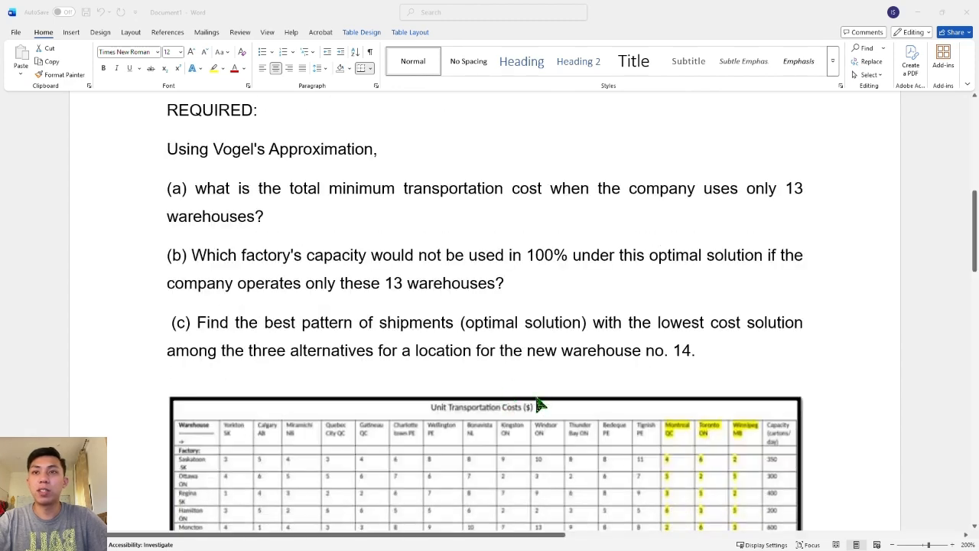
{"action": "scroll", "coordinate": [260, 342], "scroll_direction": "up", "scroll_amount": 1}
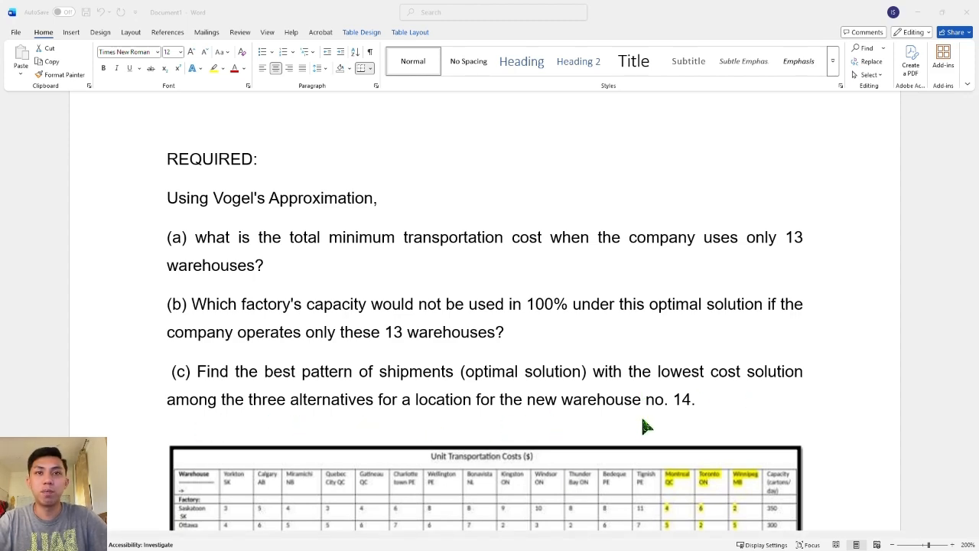
{"action": "scroll", "coordinate": [645, 425], "scroll_direction": "down", "scroll_amount": 3}
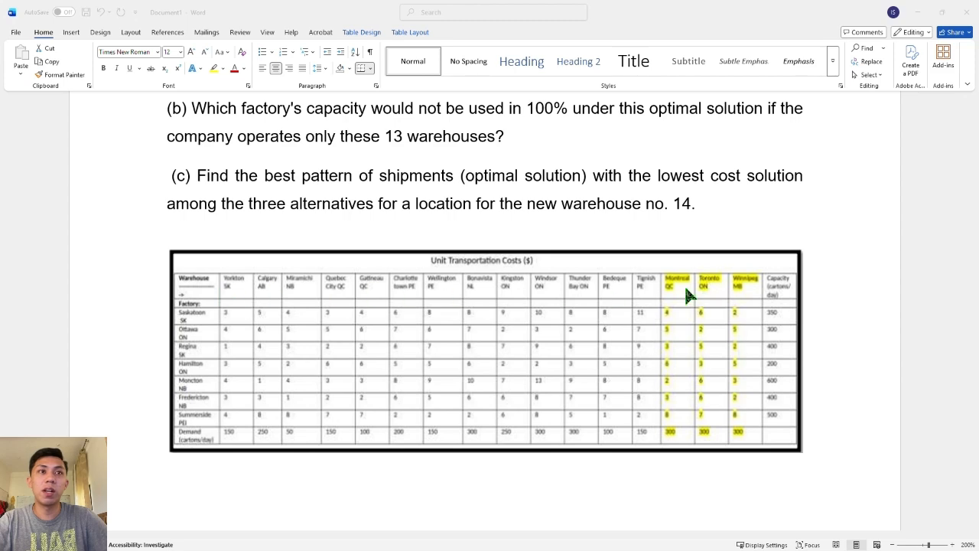
{"action": "scroll", "coordinate": [650, 289], "scroll_direction": "up", "scroll_amount": 3}
{"action": "scroll", "coordinate": [473, 222], "scroll_direction": "down", "scroll_amount": 1}
{"action": "scroll", "coordinate": [590, 258], "scroll_direction": "down", "scroll_amount": 2}
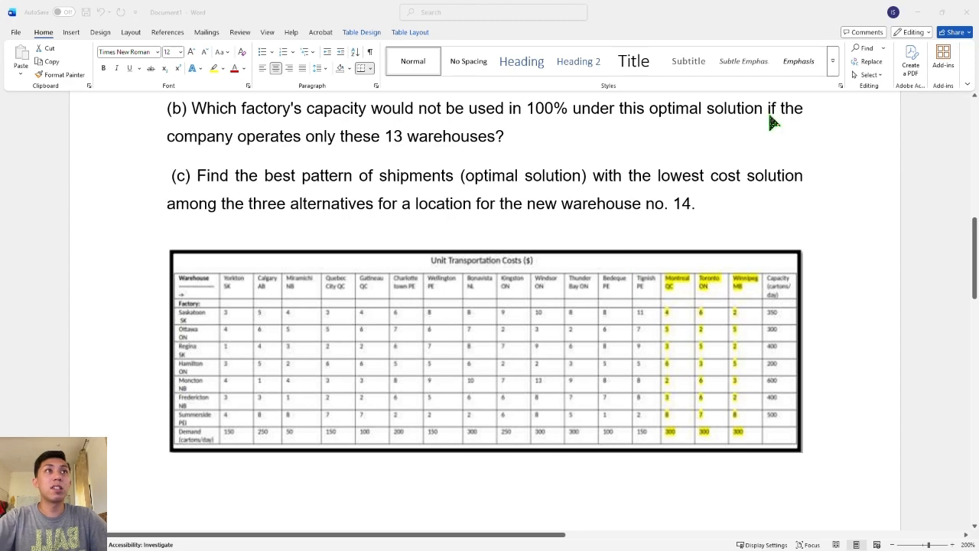
Minimize Word, launch QM for Windows from the Excel QM add-in and close its quick start instructions.
{"action": "left_click", "coordinate": [924, 11]}
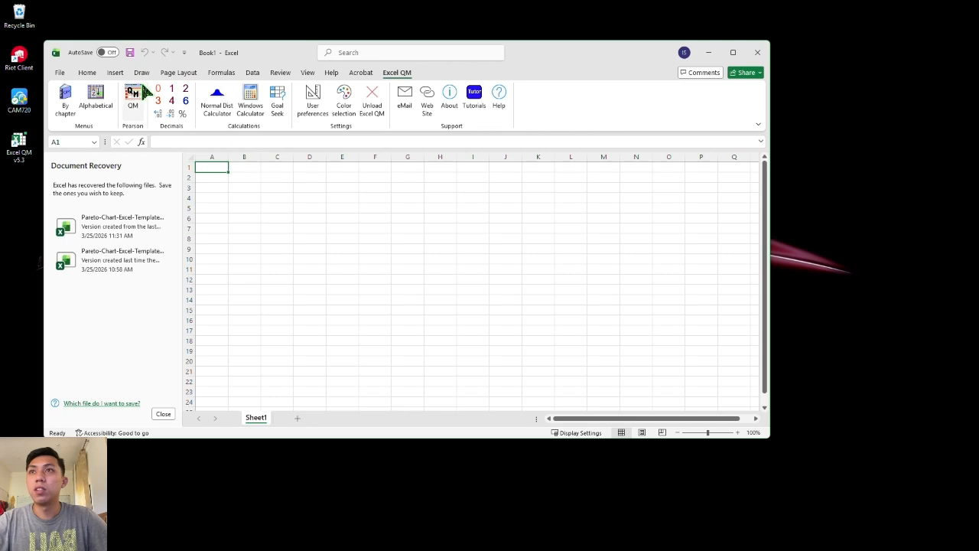
{"action": "left_click", "coordinate": [131, 95]}
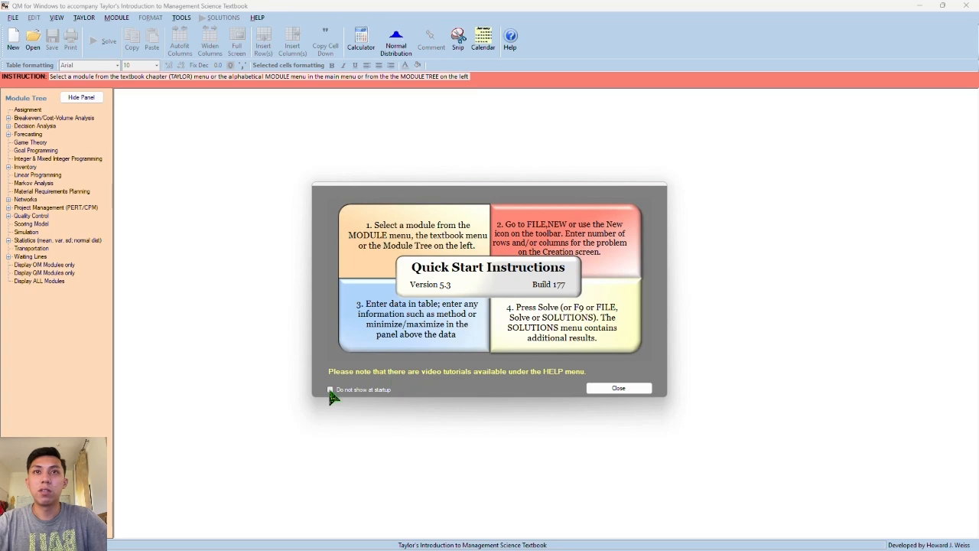
{"action": "left_click", "coordinate": [619, 388]}
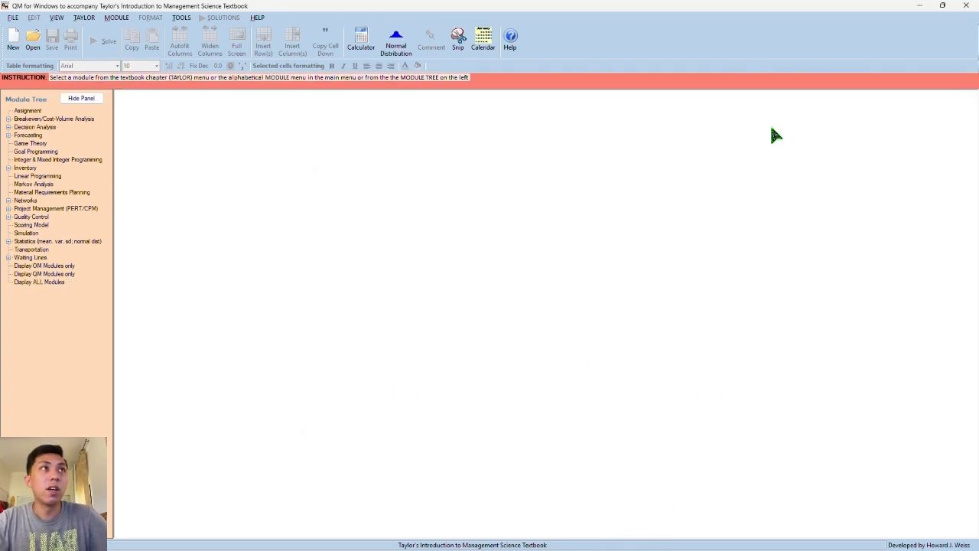
Restore QM for Windows to a smaller window and close the blank Excel workbook, choosing to keep the recovered files.
{"action": "left_click", "coordinate": [942, 6]}
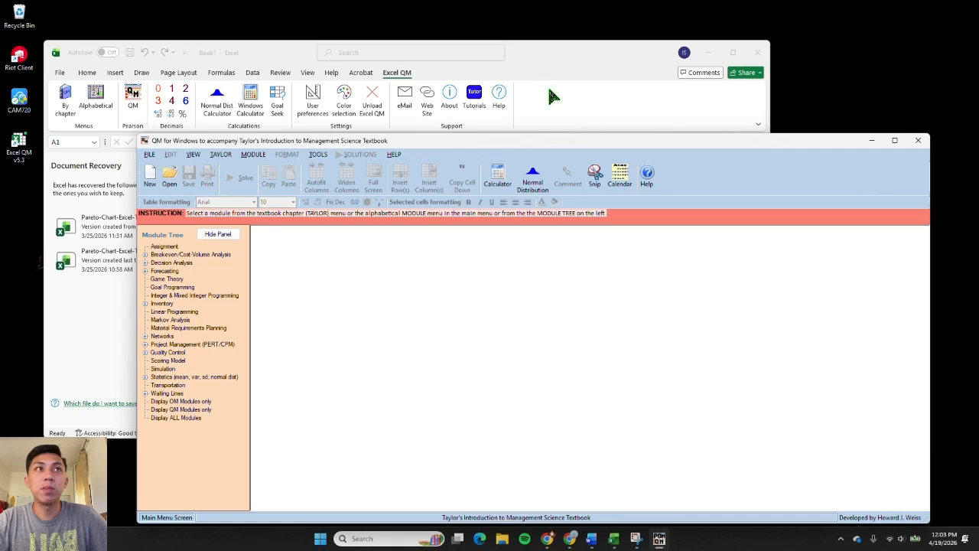
{"action": "left_click", "coordinate": [551, 95]}
{"action": "left_click", "coordinate": [758, 52]}
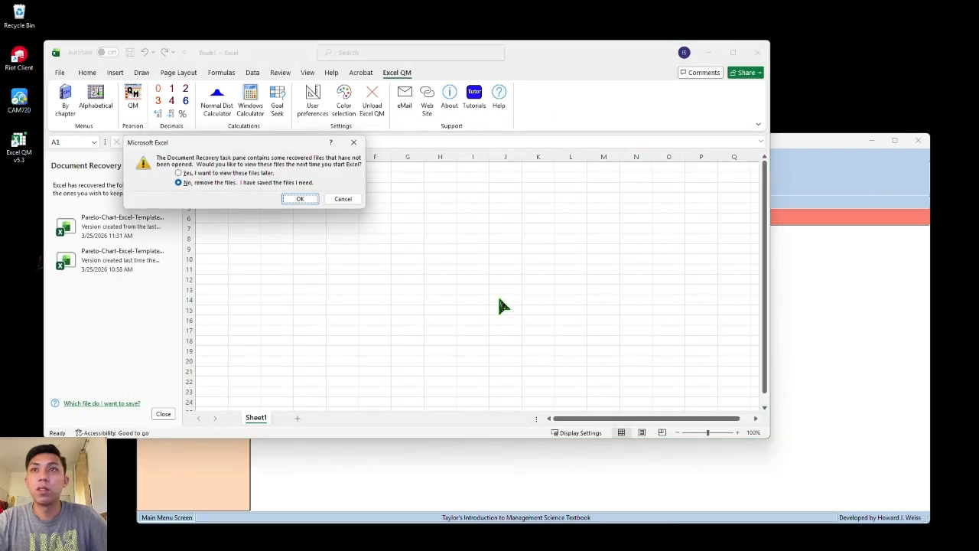
{"action": "left_click", "coordinate": [202, 174]}
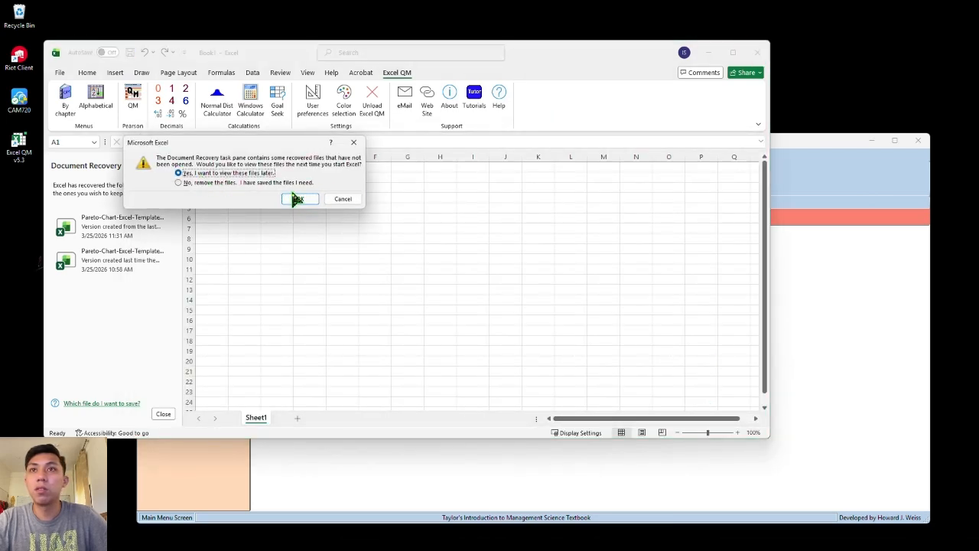
{"action": "left_click", "coordinate": [296, 199]}
Switch to Word to review the Case 5 requirements, and return to QM for Windows.
{"action": "mouse_move", "coordinate": [656, 545]}
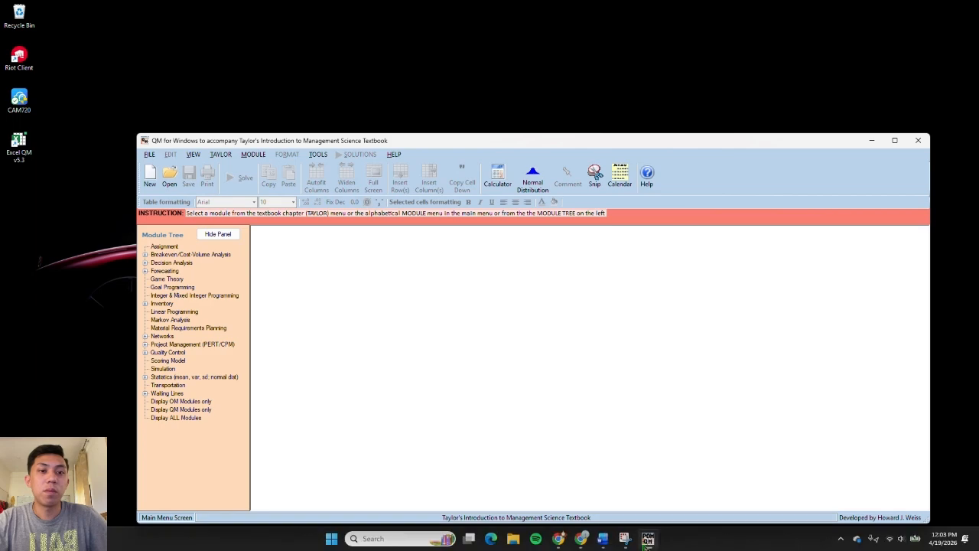
{"action": "left_click", "coordinate": [608, 543]}
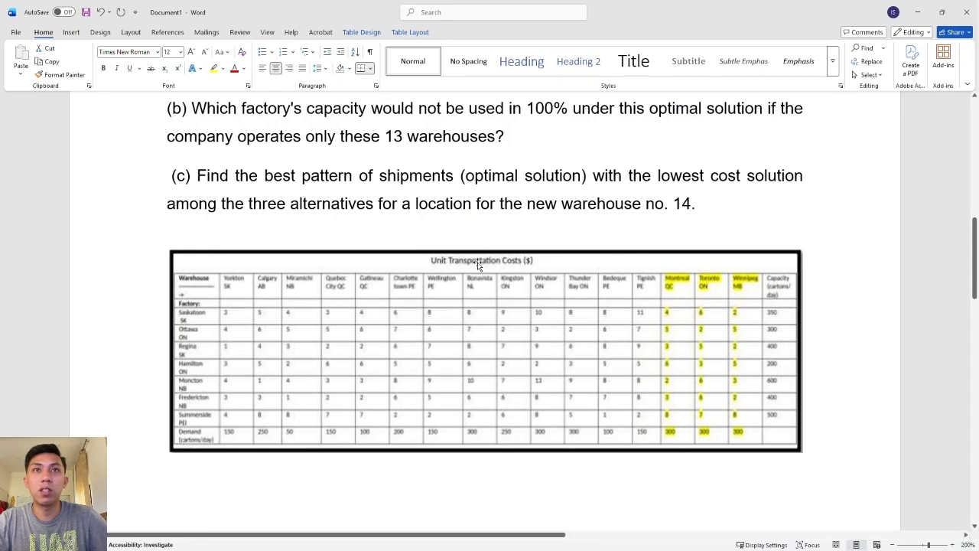
{"action": "scroll", "coordinate": [791, 263], "scroll_direction": "up", "scroll_amount": 3}
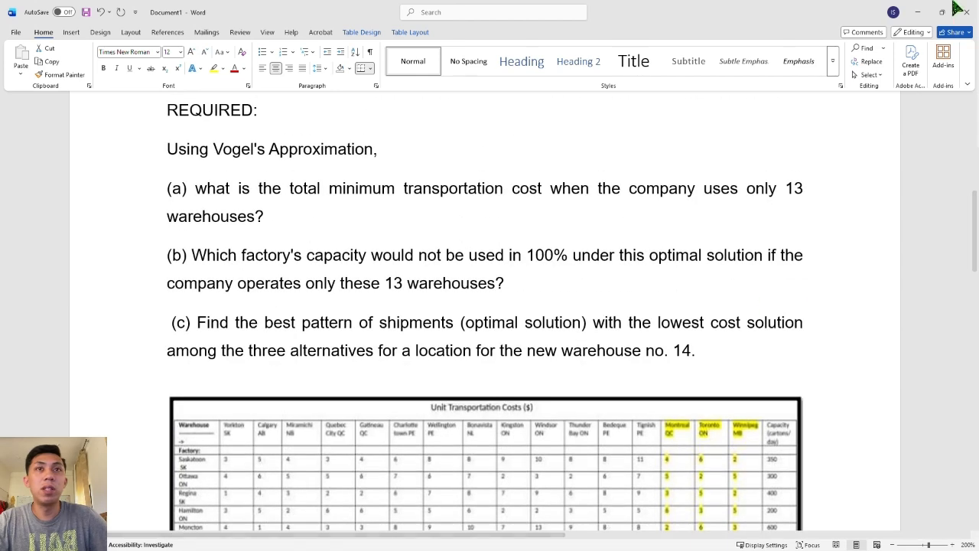
{"action": "left_click", "coordinate": [917, 13]}
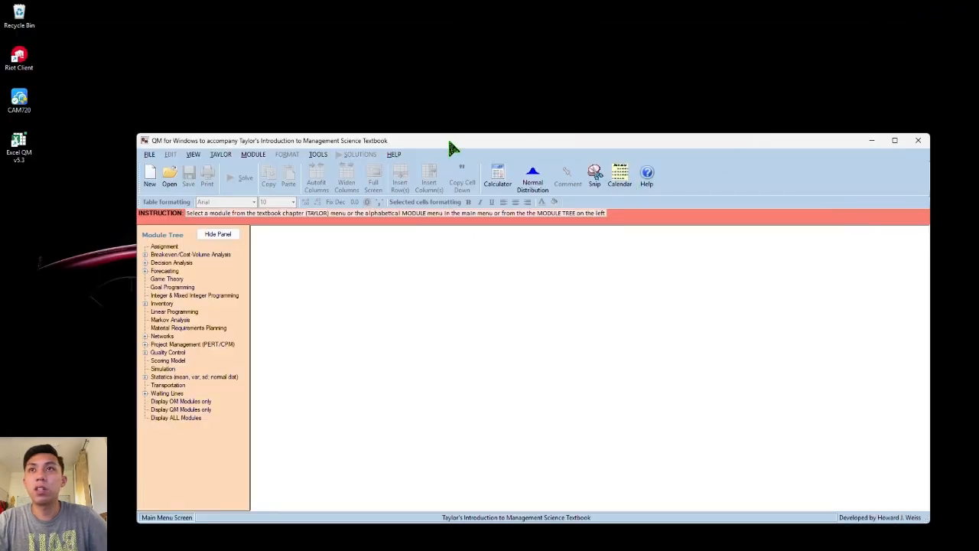
Reposition the QM for Windows window and start a new data set in the Transportation module.
{"action": "left_click_drag", "start_coordinate": [450, 141], "coordinate": [386, 91]}
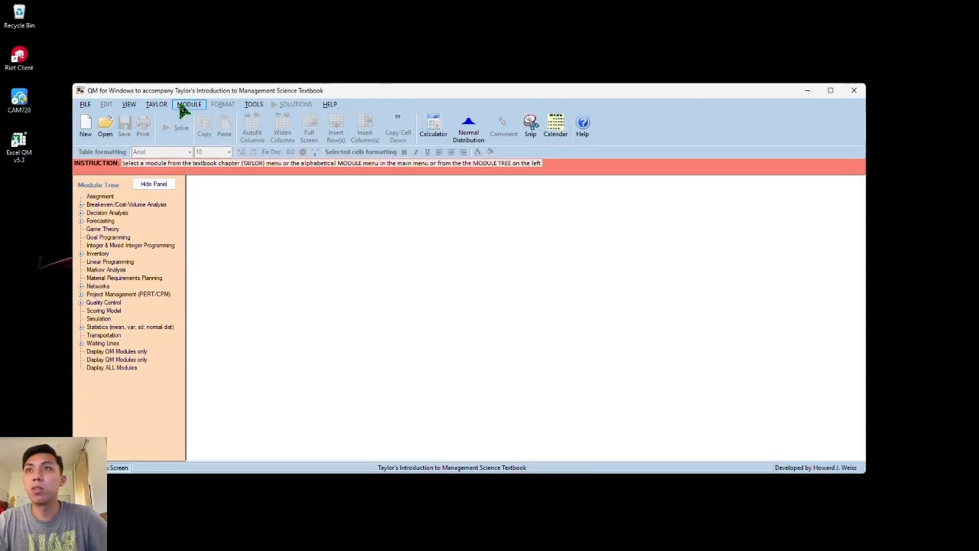
{"action": "left_click", "coordinate": [188, 106]}
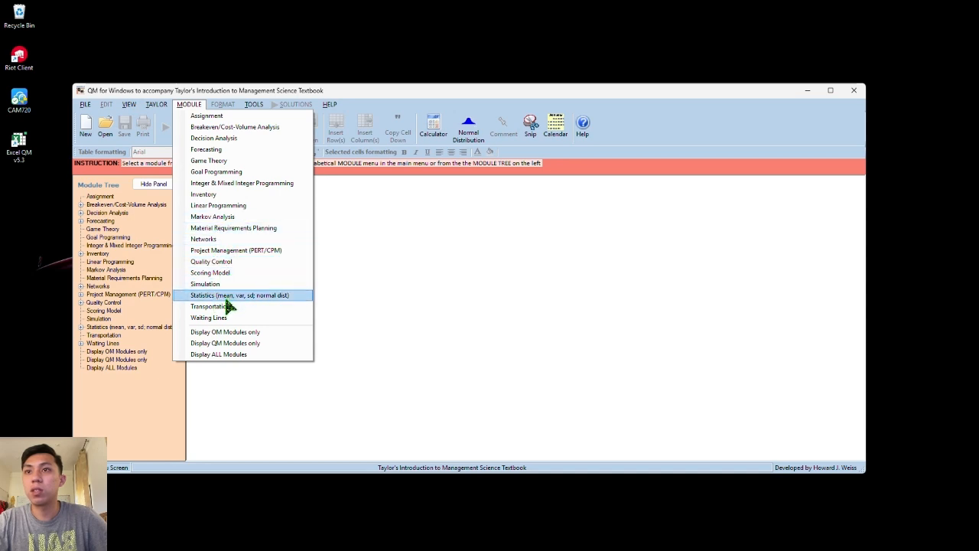
{"action": "left_click", "coordinate": [229, 307]}
{"action": "left_click", "coordinate": [124, 125]}
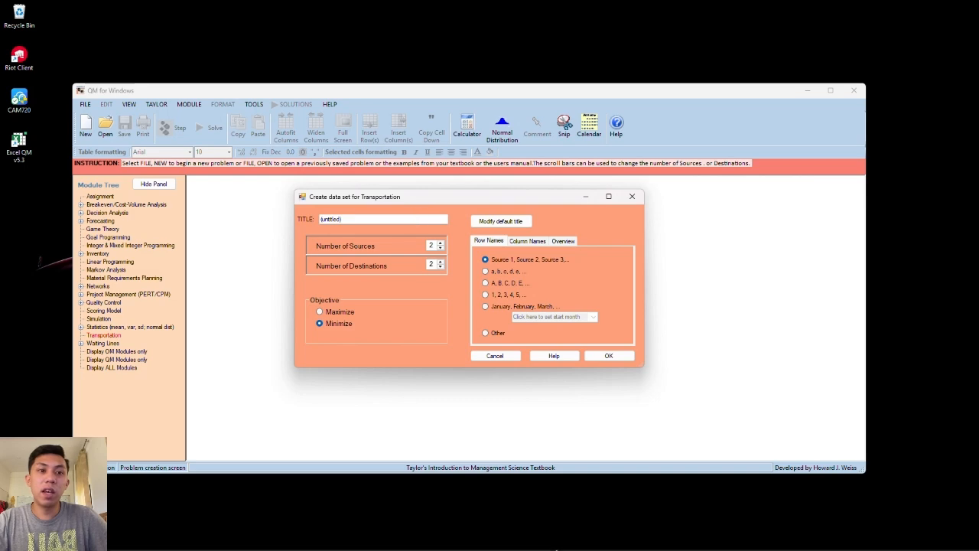
Check the cost table's heading in Word and title the transportation data set "Unit Transportaion Cost".
{"action": "left_click", "coordinate": [602, 539]}
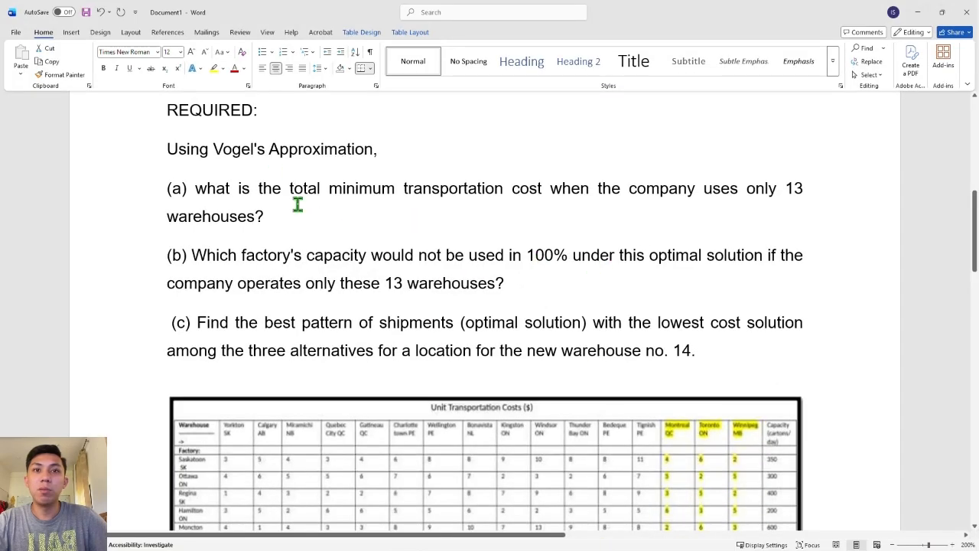
{"action": "scroll", "coordinate": [434, 408], "scroll_direction": "down", "scroll_amount": 1}
{"action": "left_click", "coordinate": [906, 13]}
{"action": "left_click_drag", "start_coordinate": [384, 224], "coordinate": [208, 195]}
{"action": "key", "text": "BackSpace"}
{"action": "type", "text": "Unit Transportation Cost"}
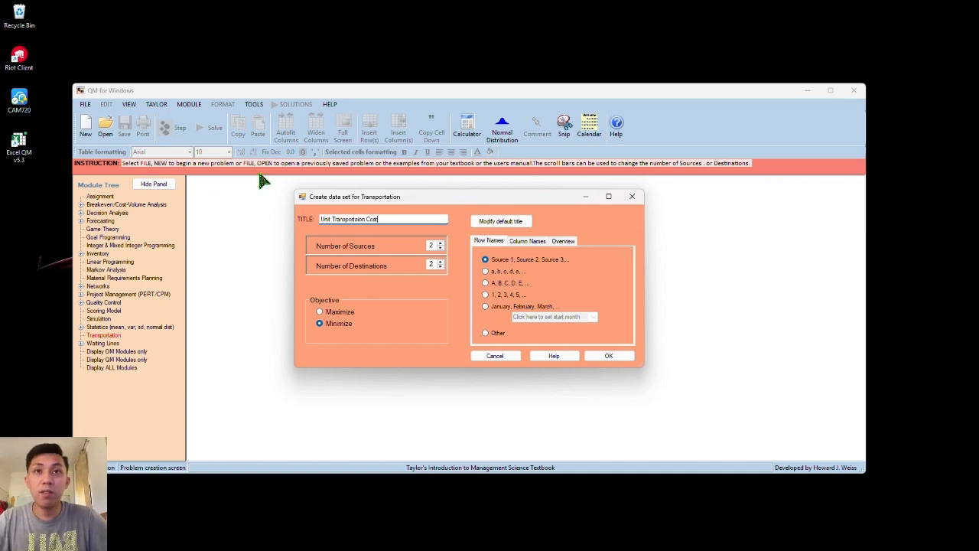
Set 7 sources and 13 destinations, check the case's objective in Word, and create the data set with the Minimize objective.
{"action": "left_click", "coordinate": [440, 243]}
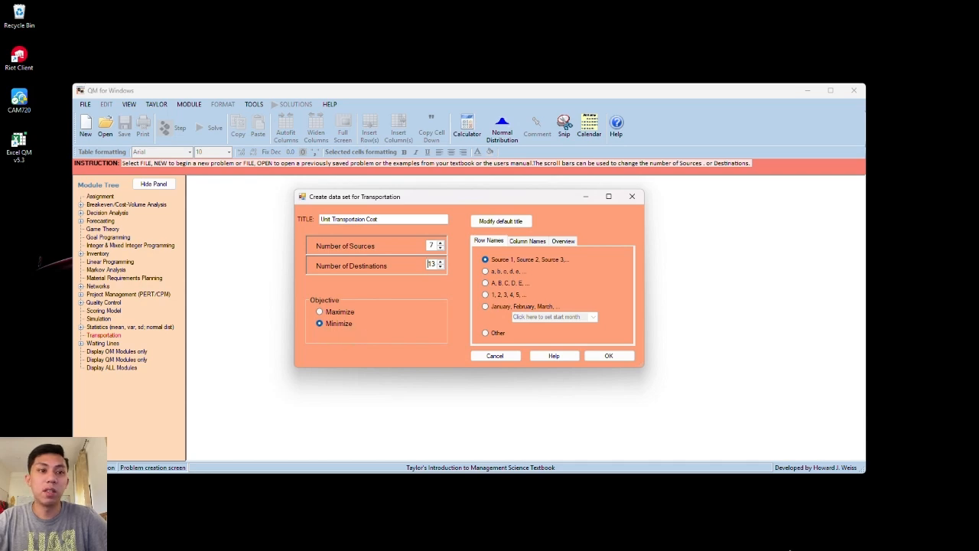
{"action": "left_click", "coordinate": [598, 537]}
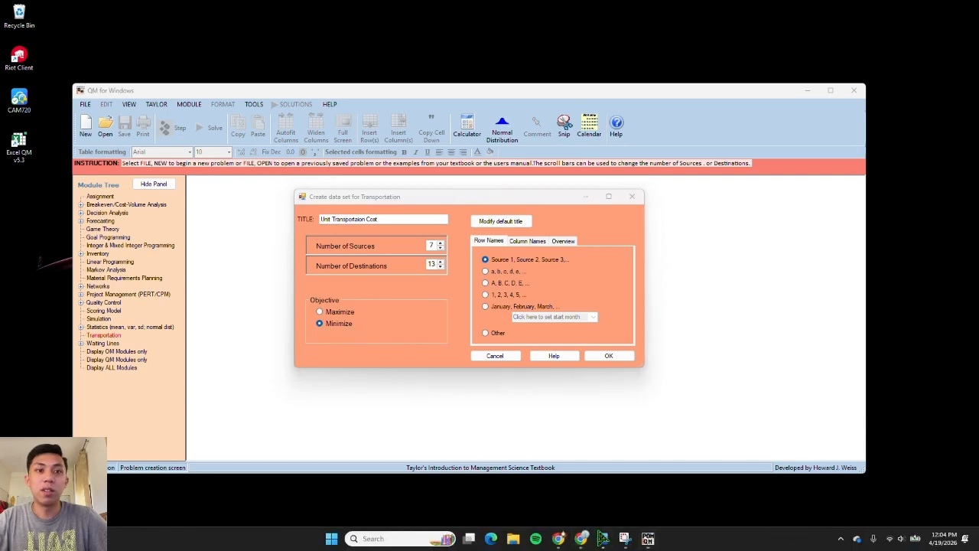
{"action": "left_click", "coordinate": [602, 537]}
{"action": "left_click_drag", "start_coordinate": [465, 275], "coordinate": [563, 283]}
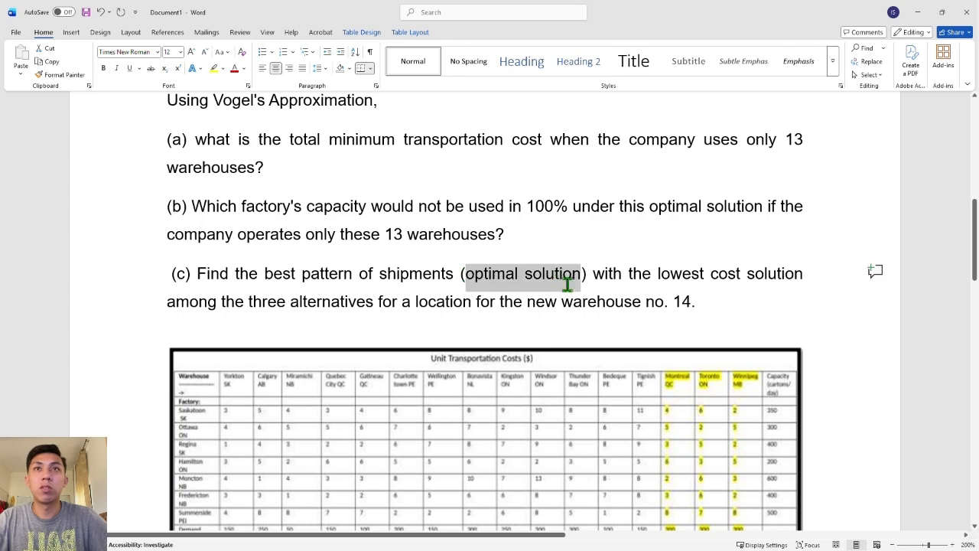
{"action": "left_click_drag", "start_coordinate": [314, 140], "coordinate": [501, 143]}
{"action": "left_click", "coordinate": [919, 12]}
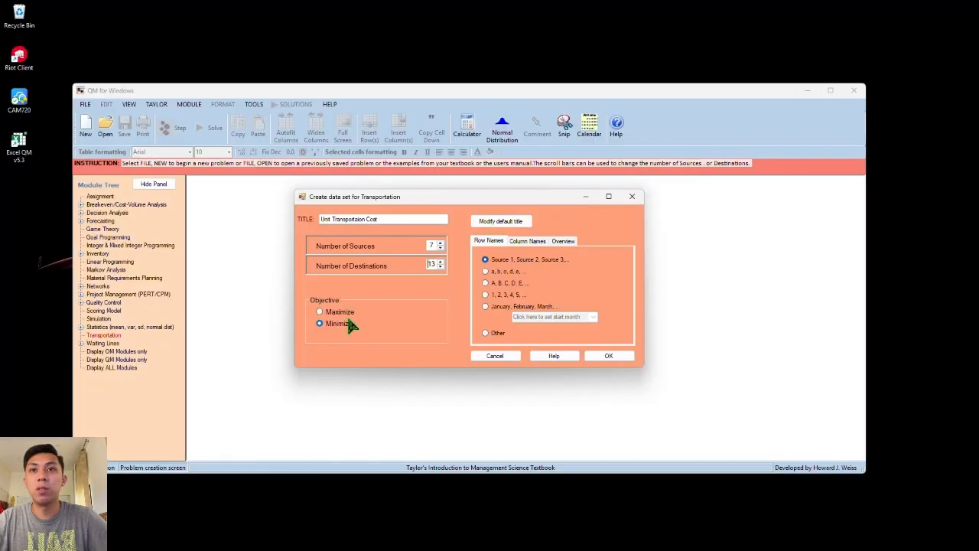
{"action": "left_click", "coordinate": [609, 355]}
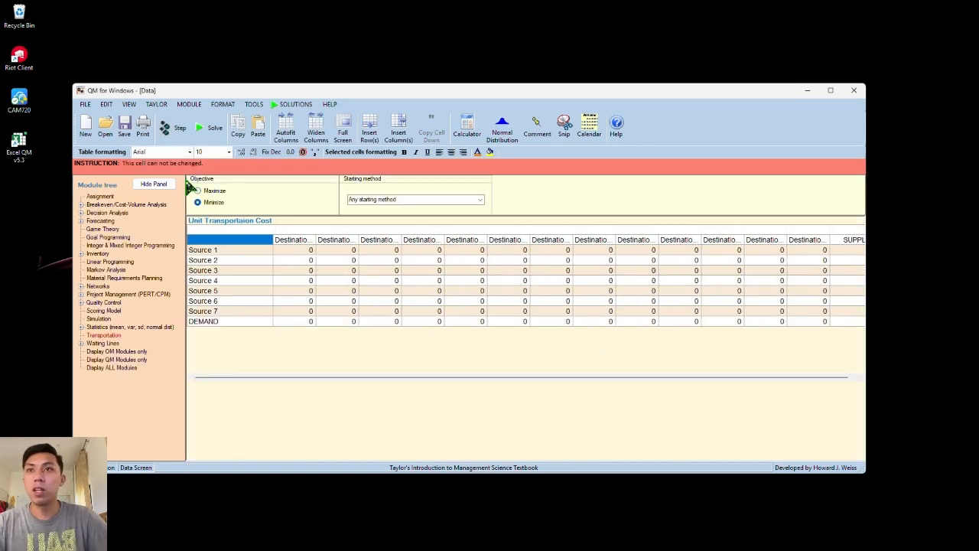
Hide the module tree beside the transportation data, dismiss the notice, and move the QM for Windows window higher on the desktop.
{"action": "left_click", "coordinate": [153, 185]}
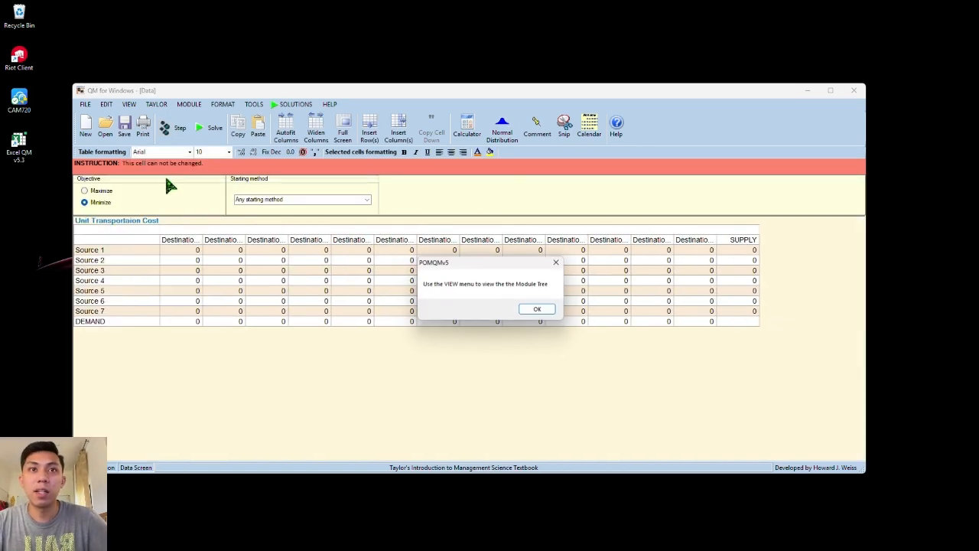
{"action": "left_click", "coordinate": [541, 311]}
{"action": "left_click_drag", "start_coordinate": [450, 91], "coordinate": [462, 51]}
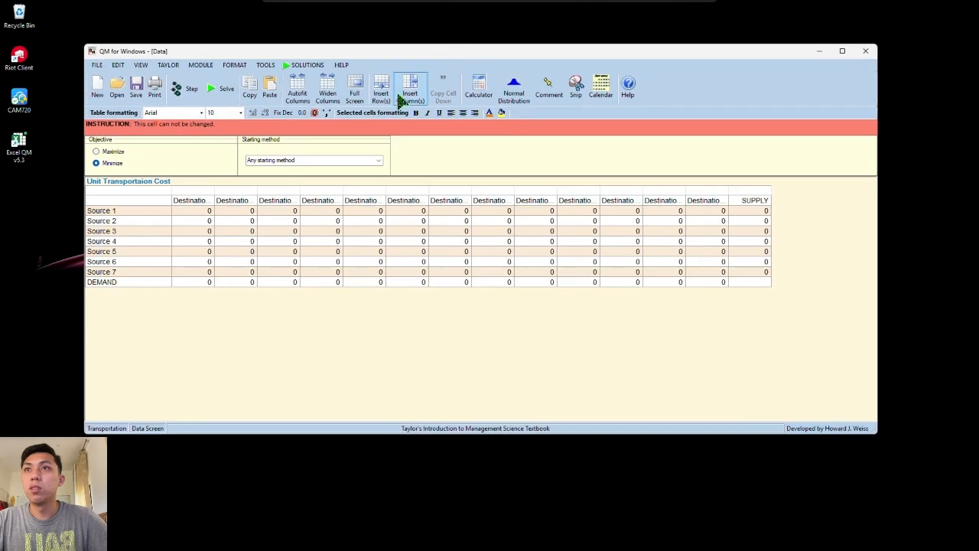
{"action": "left_click", "coordinate": [195, 201]}
Select the seven source names, then switch to Word and copy the factory names Saskatoon SK through Summerside PEI from the editable cost table.
{"action": "left_click_drag", "start_coordinate": [140, 208], "coordinate": [131, 280]}
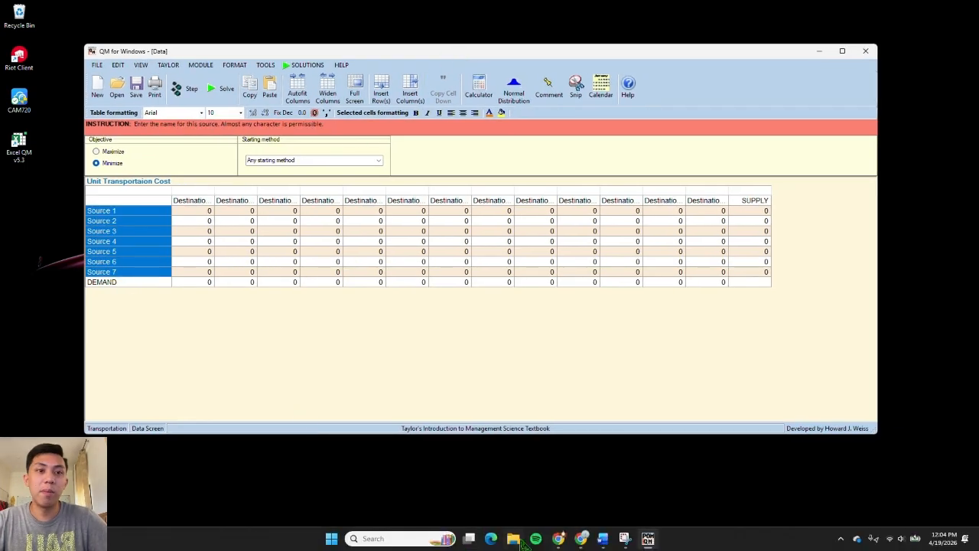
{"action": "left_click", "coordinate": [605, 540]}
{"action": "scroll", "coordinate": [538, 342], "scroll_direction": "down", "scroll_amount": 10}
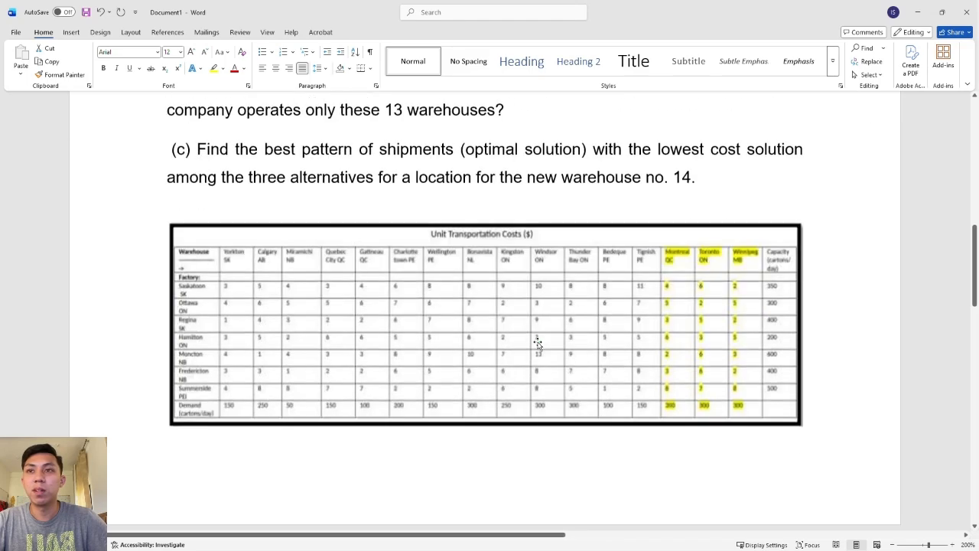
{"action": "scroll", "coordinate": [537, 342], "scroll_direction": "down", "scroll_amount": 3}
{"action": "scroll", "coordinate": [515, 276], "scroll_direction": "up", "scroll_amount": 2}
{"action": "scroll", "coordinate": [517, 276], "scroll_direction": "down", "scroll_amount": 3, "text": "ctrl"}
{"action": "scroll", "coordinate": [517, 276], "scroll_direction": "down", "scroll_amount": 5, "text": "ctrl"}
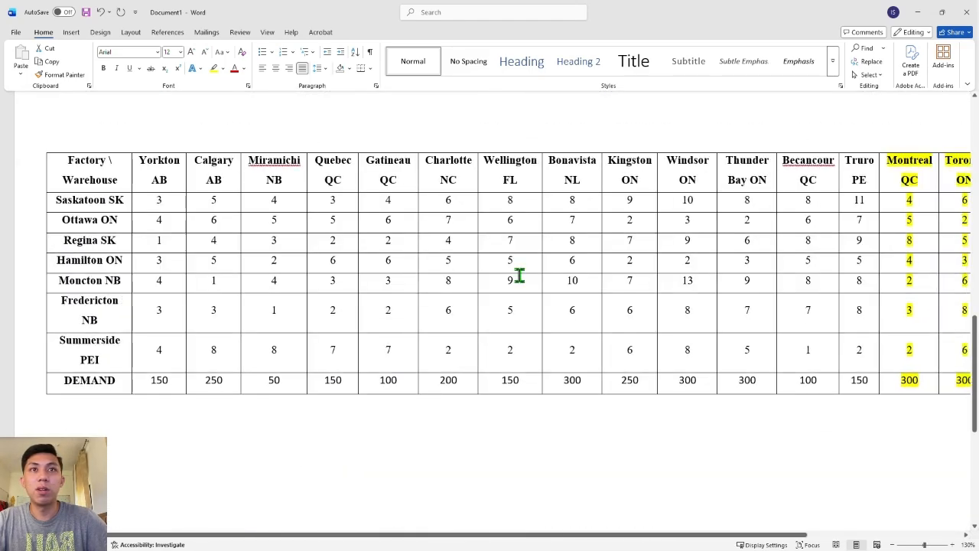
{"action": "left_click_drag", "start_coordinate": [47, 191], "coordinate": [96, 329]}
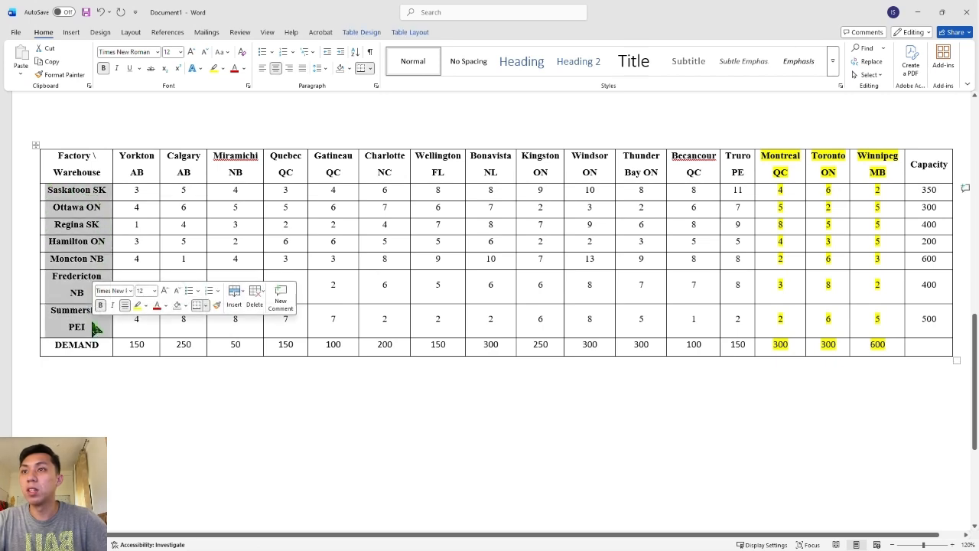
{"action": "right_click", "coordinate": [76, 285]}
{"action": "left_click", "coordinate": [95, 325]}
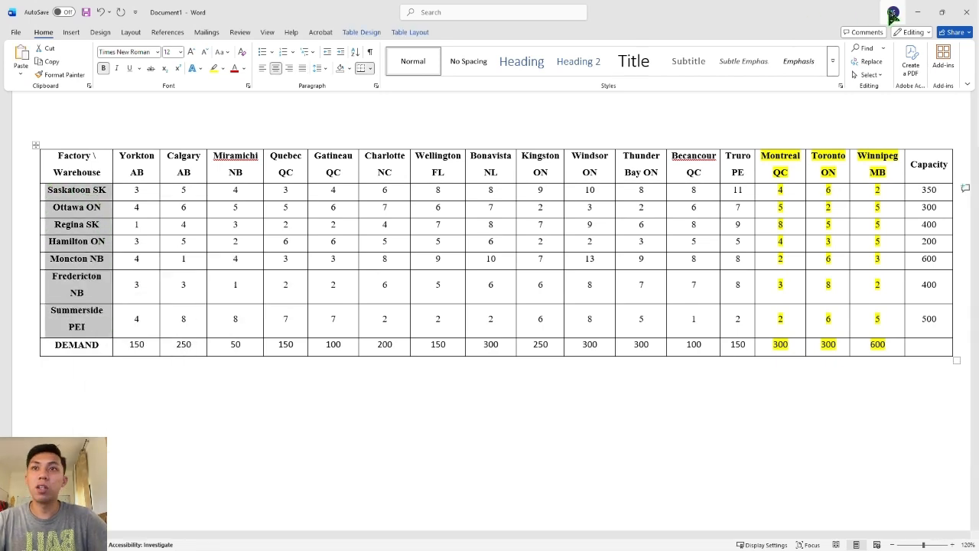
Return to QM for Windows and paste the copied factory names over Source 1 through Source 7.
{"action": "left_click", "coordinate": [917, 13]}
{"action": "right_click", "coordinate": [134, 219]}
{"action": "left_click", "coordinate": [149, 242]}
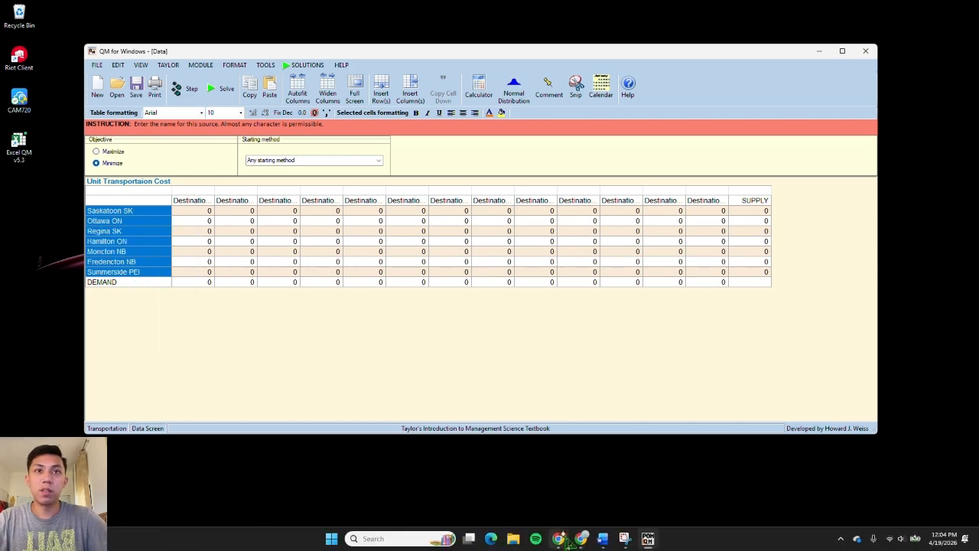
Copy the 13 warehouse names Yorkton AB through Truro PE from Word and paste them over the destination headings in QM for Windows.
{"action": "left_click", "coordinate": [603, 541]}
{"action": "left_click_drag", "start_coordinate": [130, 163], "coordinate": [737, 173]}
{"action": "right_click", "coordinate": [738, 173]}
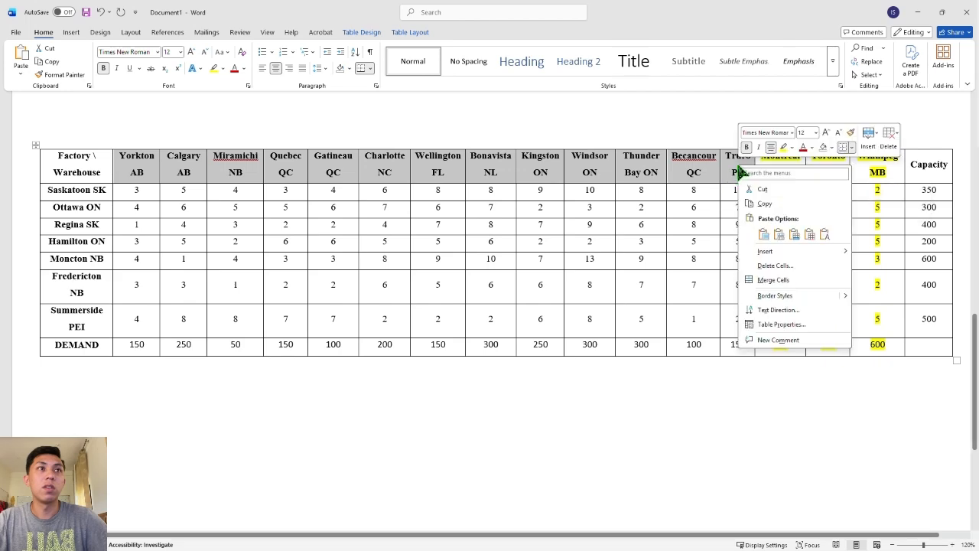
{"action": "left_click", "coordinate": [756, 204]}
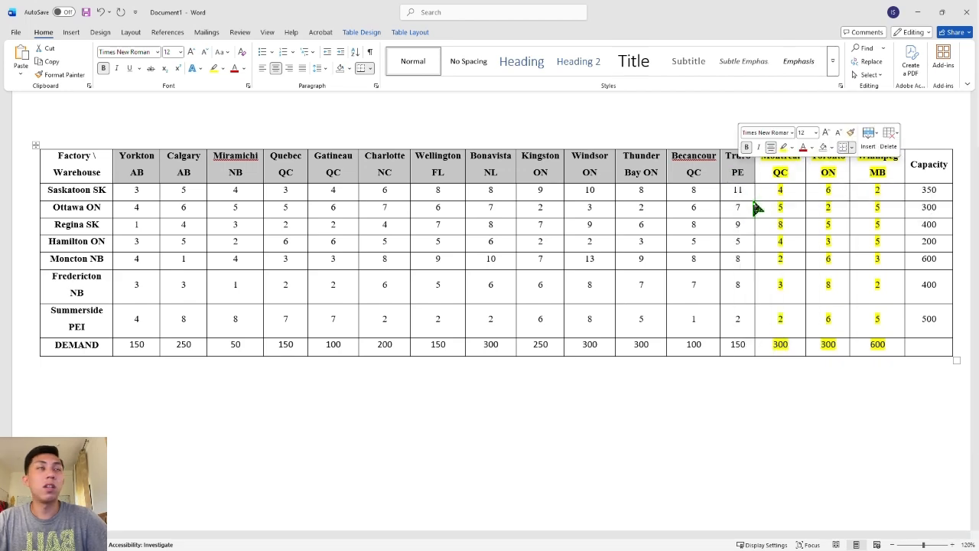
{"action": "left_click", "coordinate": [921, 12]}
{"action": "left_click_drag", "start_coordinate": [183, 202], "coordinate": [698, 204]}
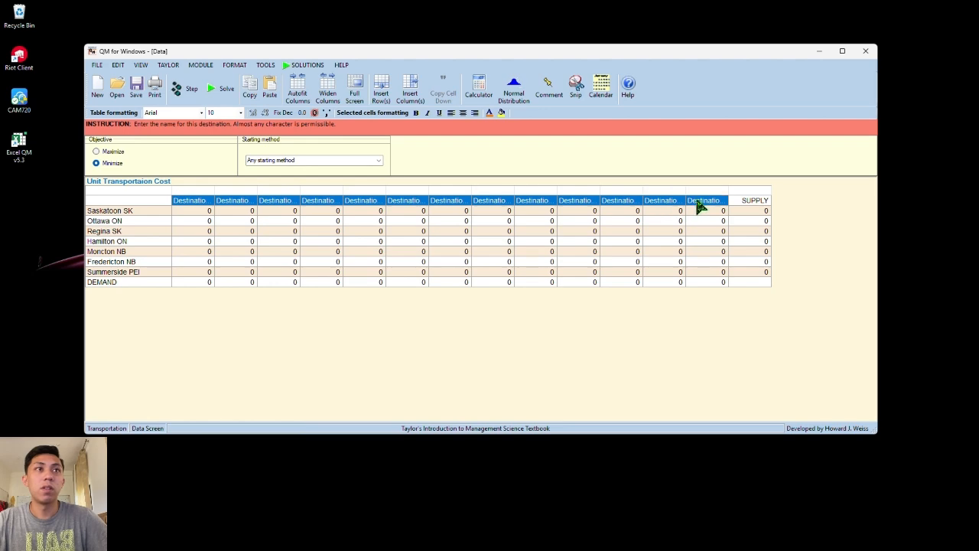
{"action": "right_click", "coordinate": [696, 202]}
{"action": "left_click", "coordinate": [720, 228]}
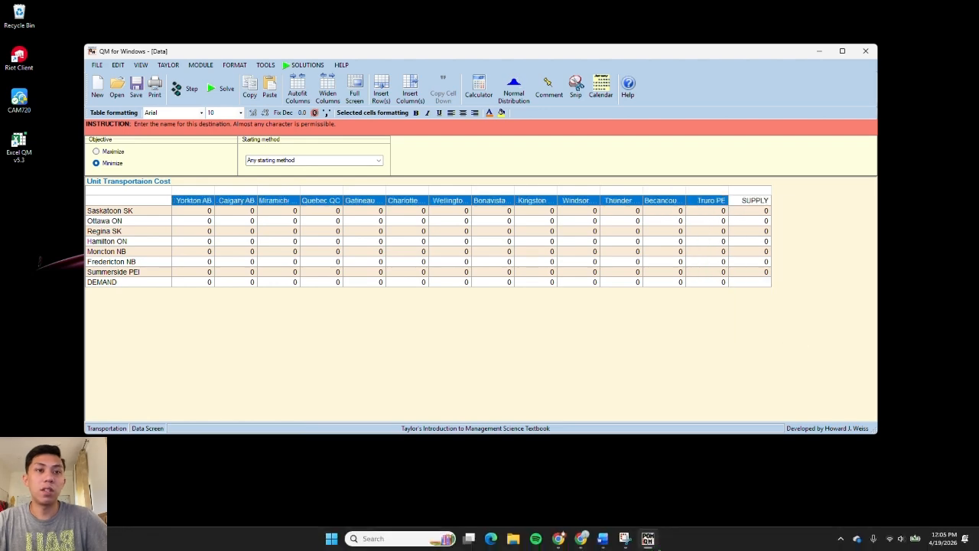
Copy the unit costs for the seven factories and 13 existing warehouses from Word and paste them into the QM for Windows cost cells.
{"action": "left_click", "coordinate": [604, 539]}
{"action": "left_click_drag", "start_coordinate": [131, 191], "coordinate": [727, 324]}
{"action": "right_click", "coordinate": [683, 249]}
{"action": "left_click", "coordinate": [699, 268]}
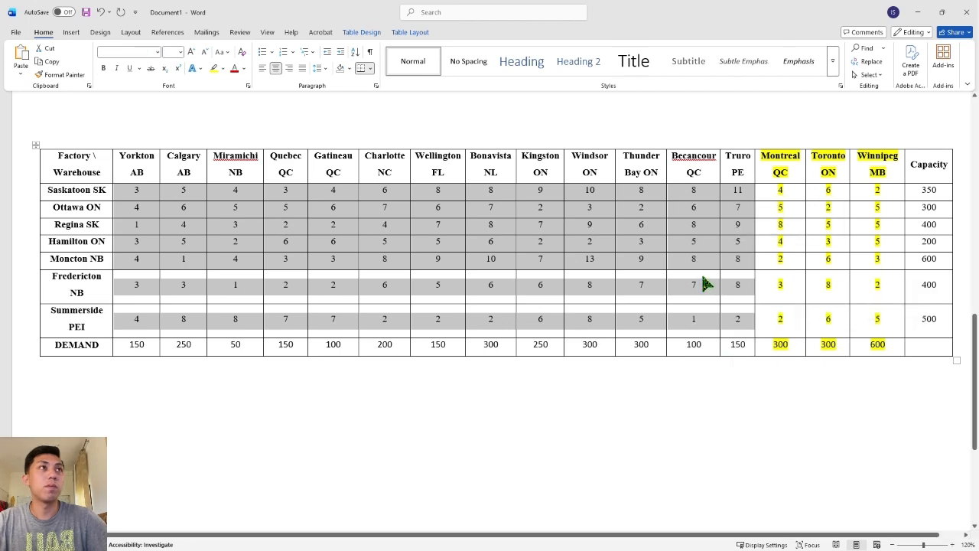
{"action": "left_click", "coordinate": [919, 12]}
{"action": "left_click_drag", "start_coordinate": [202, 213], "coordinate": [703, 271]}
{"action": "right_click", "coordinate": [625, 239]}
{"action": "left_click", "coordinate": [638, 262]}
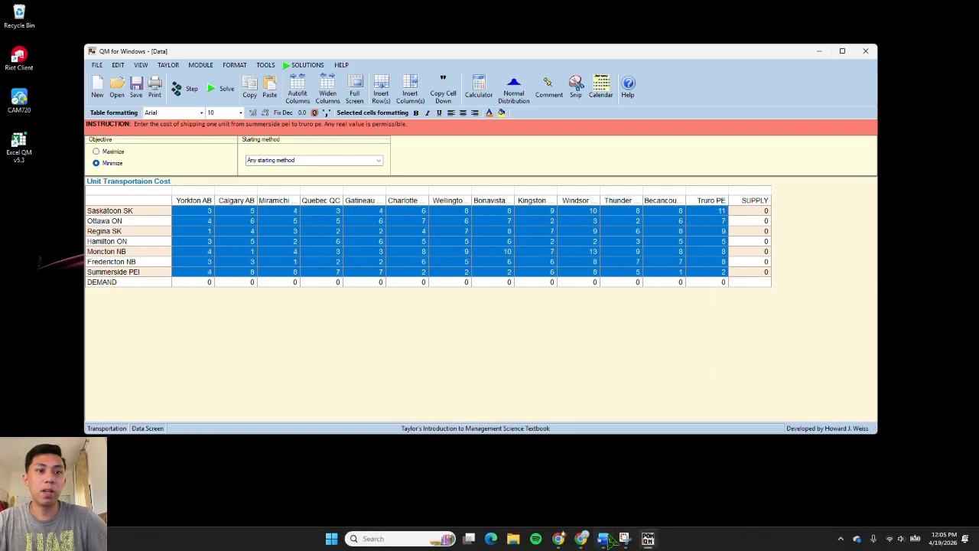
Copy the demand values for Yorkton AB through Truro PE from Word and paste them into the DEMAND row in QM for Windows.
{"action": "mouse_move", "coordinate": [612, 540]}
{"action": "left_click", "coordinate": [605, 484]}
{"action": "left_click_drag", "start_coordinate": [120, 344], "coordinate": [735, 350]}
{"action": "right_click", "coordinate": [735, 349]}
{"action": "left_click", "coordinate": [753, 385]}
{"action": "left_click", "coordinate": [917, 12]}
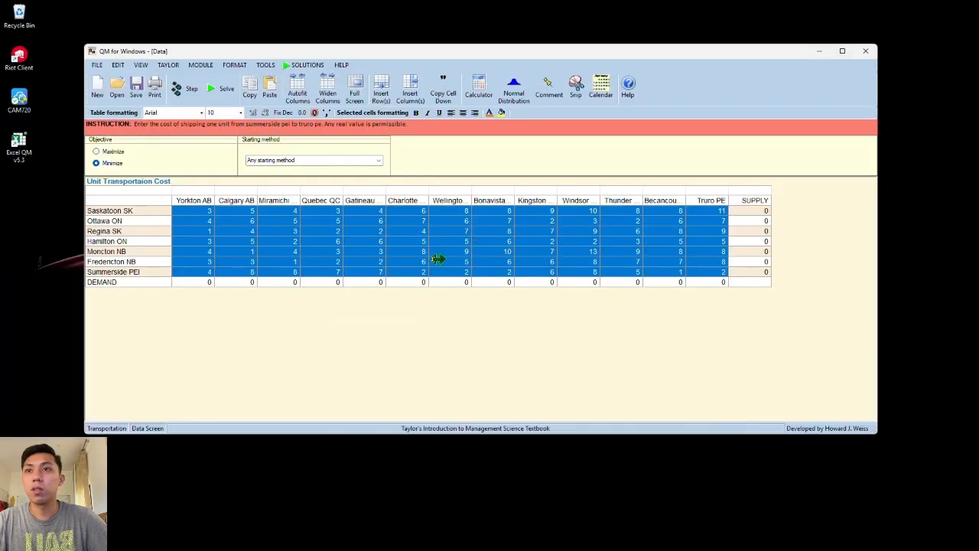
{"action": "left_click_drag", "start_coordinate": [182, 286], "coordinate": [702, 287]}
{"action": "right_click", "coordinate": [706, 290]}
{"action": "left_click", "coordinate": [719, 311]}
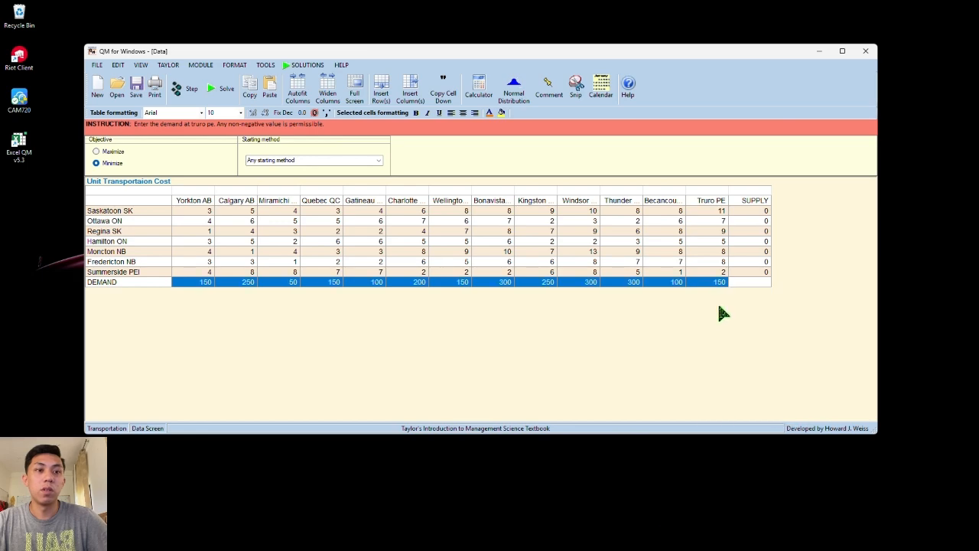
Copy the seven factories' Capacity values from Word and paste them into the SUPPLY column in QM for Windows.
{"action": "left_click", "coordinate": [603, 538]}
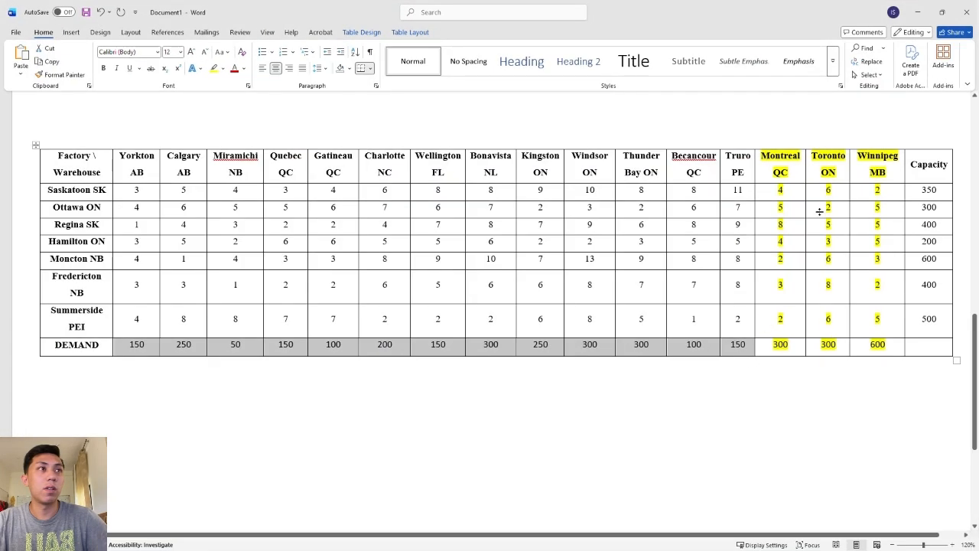
{"action": "left_click_drag", "start_coordinate": [914, 191], "coordinate": [927, 315]}
{"action": "right_click", "coordinate": [927, 252]}
{"action": "left_click", "coordinate": [872, 269]}
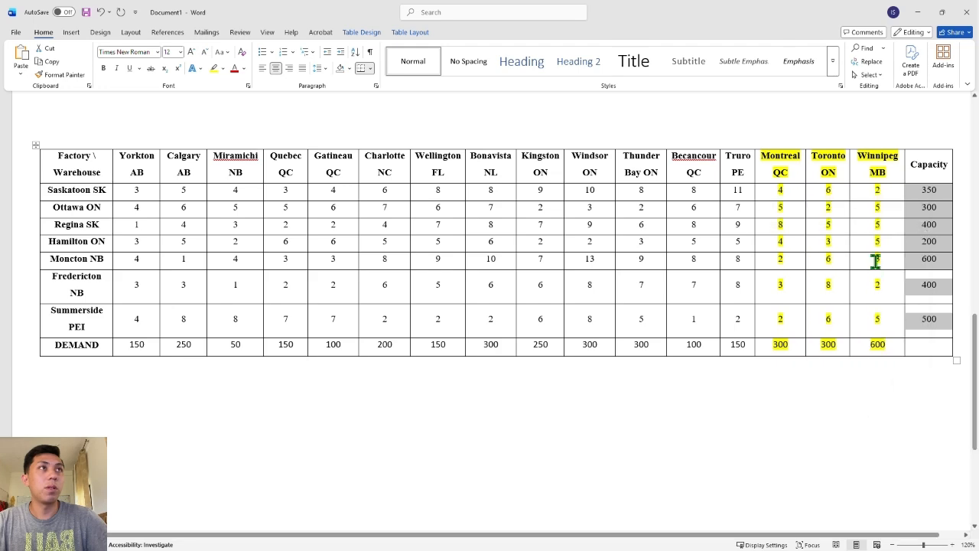
{"action": "left_click", "coordinate": [918, 12]}
{"action": "left_click_drag", "start_coordinate": [753, 210], "coordinate": [749, 276]}
{"action": "right_click", "coordinate": [749, 227]}
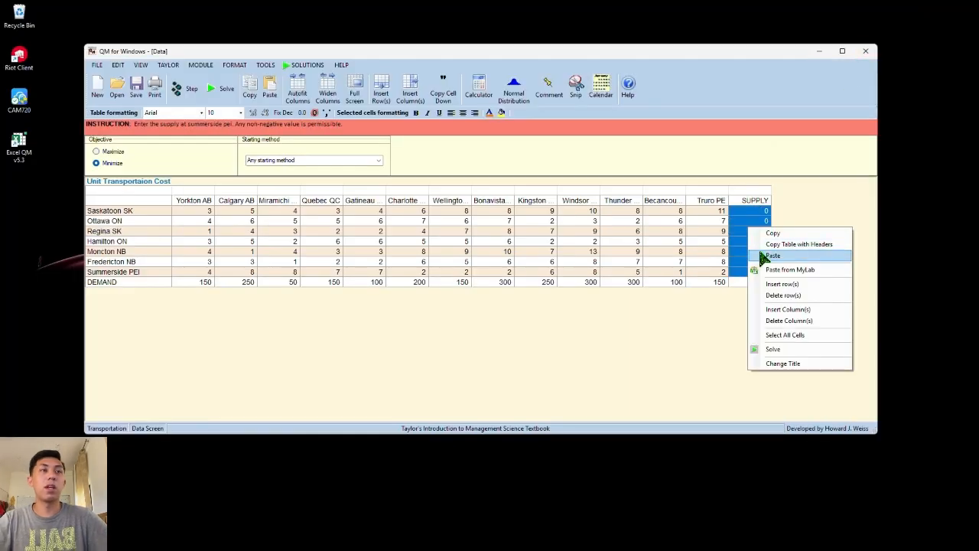
{"action": "left_click", "coordinate": [765, 254]}
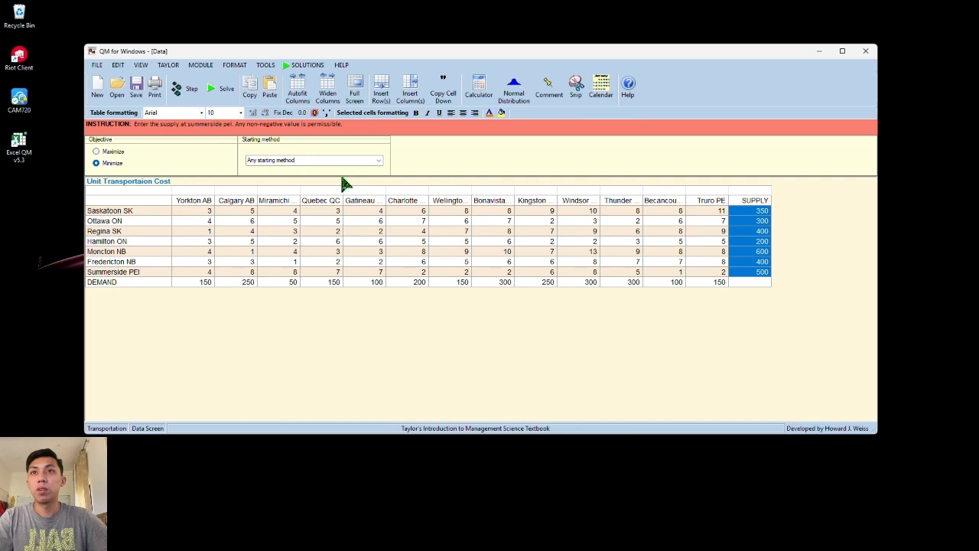
Set the starting method to Vogel's Approximation Method and check it against the Case 5 requirements in Word.
{"action": "left_click", "coordinate": [378, 163]}
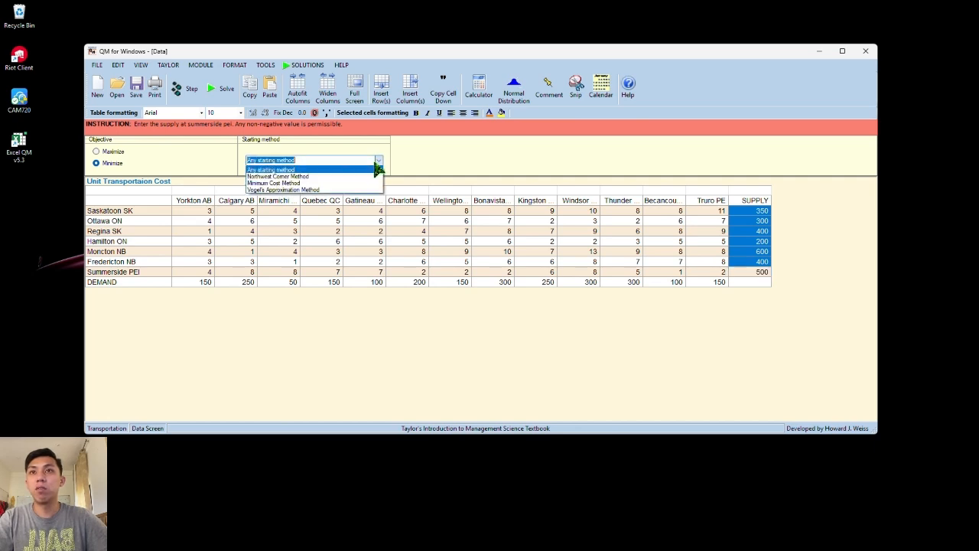
{"action": "left_click", "coordinate": [284, 190]}
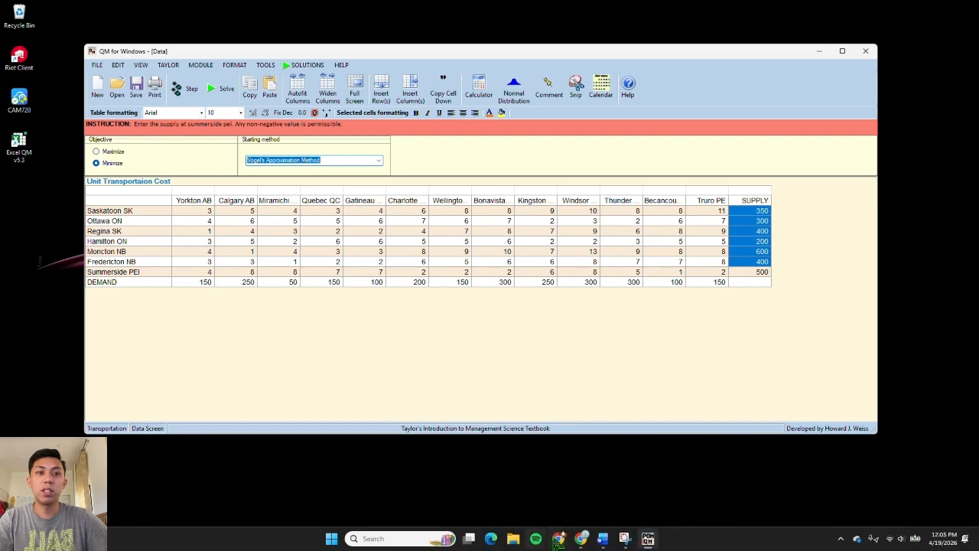
{"action": "mouse_move", "coordinate": [604, 543]}
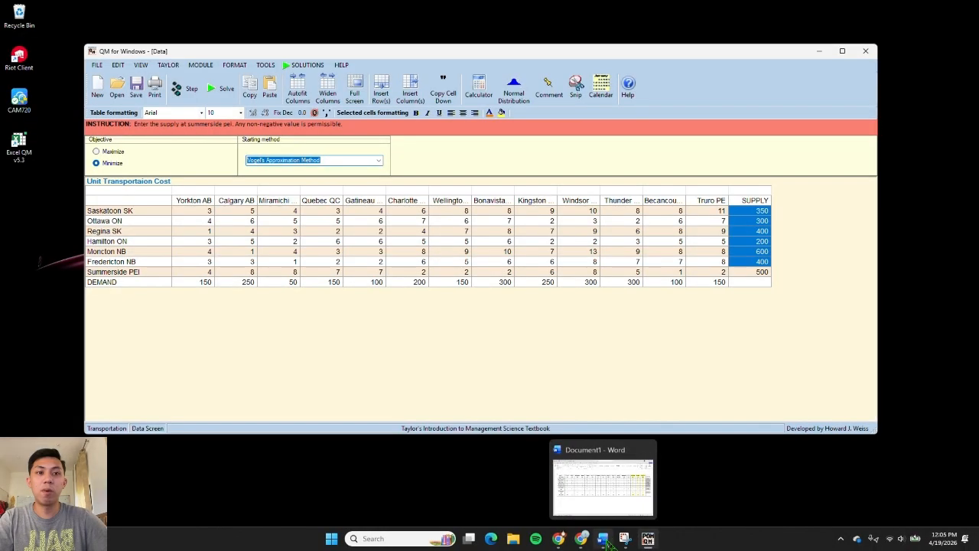
{"action": "left_click", "coordinate": [604, 543]}
{"action": "scroll", "coordinate": [481, 323], "scroll_direction": "up", "scroll_amount": 10}
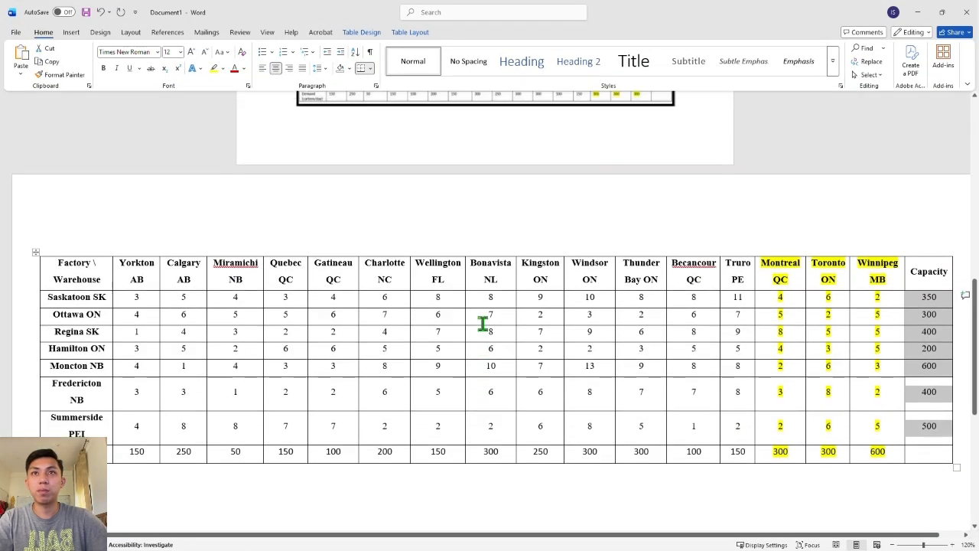
{"action": "scroll", "coordinate": [487, 323], "scroll_direction": "up", "scroll_amount": 3}
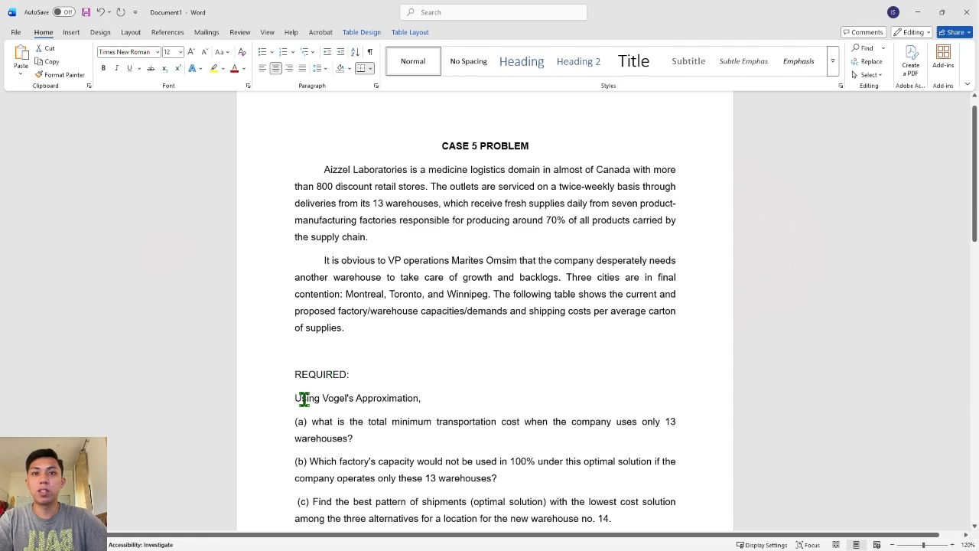
{"action": "left_click_drag", "start_coordinate": [296, 398], "coordinate": [440, 398]}
{"action": "scroll", "coordinate": [500, 386], "scroll_direction": "down", "scroll_amount": 6}
{"action": "scroll", "coordinate": [500, 387], "scroll_direction": "down", "scroll_amount": 3}
{"action": "scroll", "coordinate": [501, 387], "scroll_direction": "up", "scroll_amount": 3}
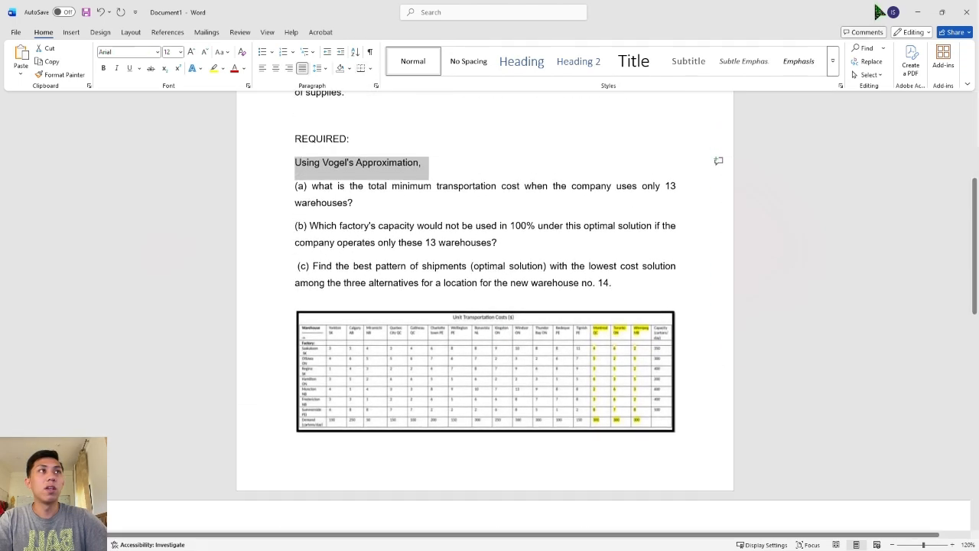
{"action": "left_click", "coordinate": [918, 13]}
Reselect Vogel's Approximation Method as the starting method, solve the transportation problem, and show the unobstructed Transportation Results.
{"action": "left_click", "coordinate": [377, 160]}
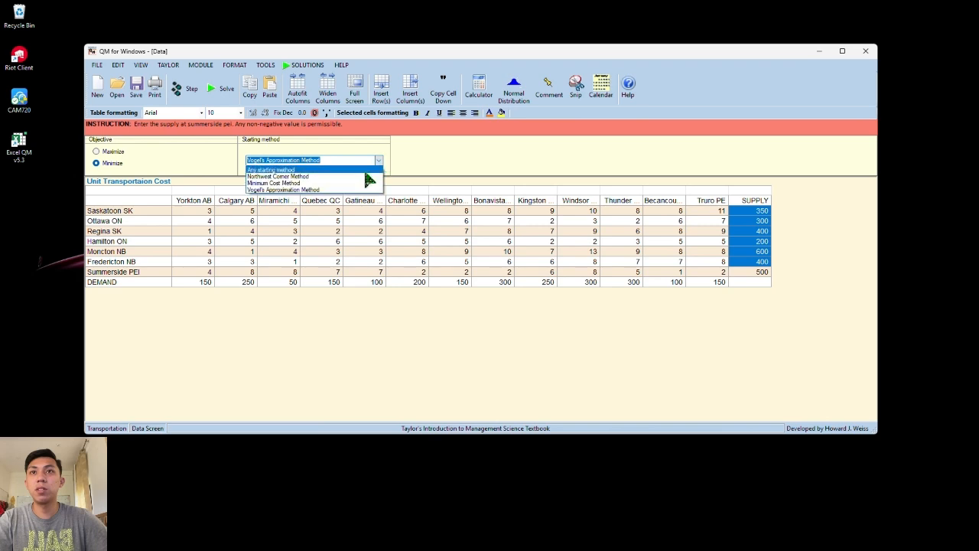
{"action": "left_click", "coordinate": [295, 188]}
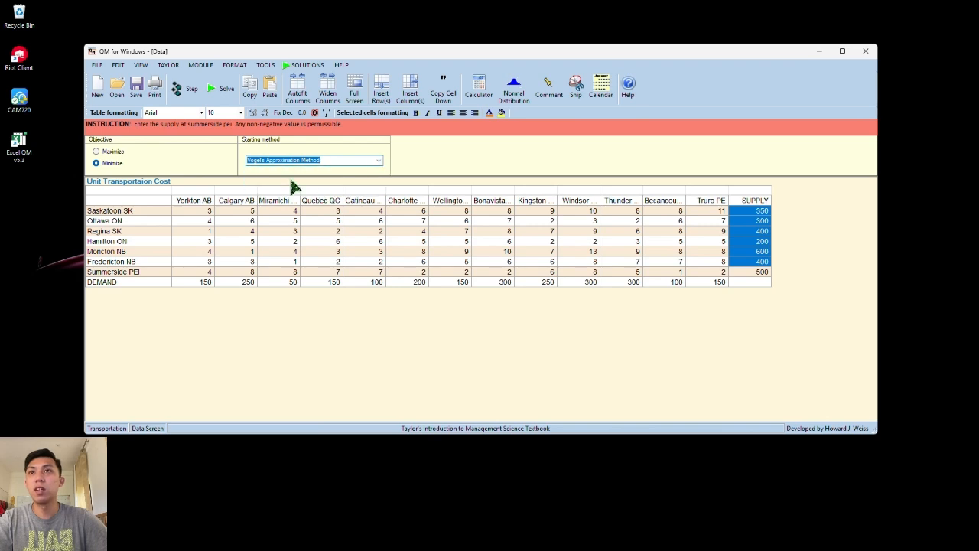
{"action": "left_click", "coordinate": [224, 90]}
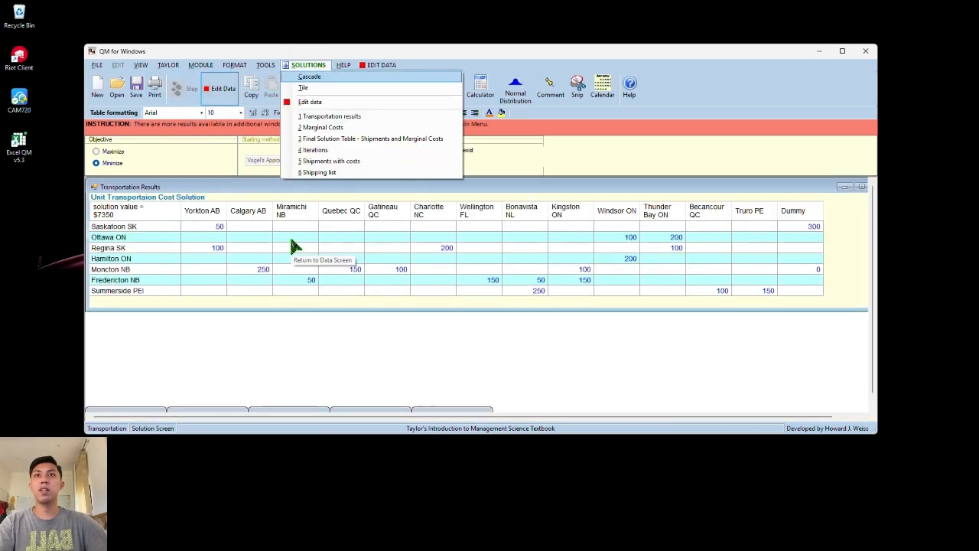
{"action": "left_click", "coordinate": [401, 361]}
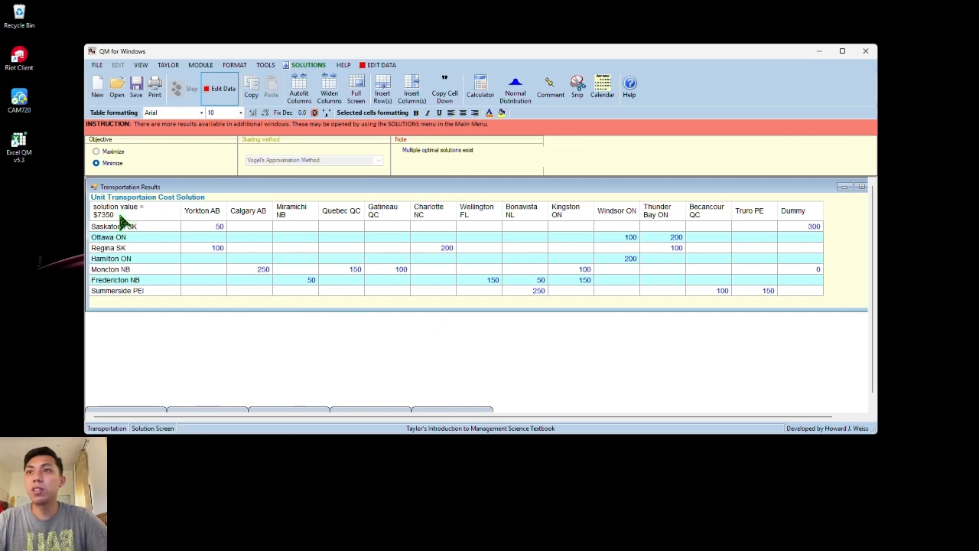
Switch to Word, enter $7,350 as the answer after requirement (a), and return to the QM for Windows results.
{"action": "mouse_move", "coordinate": [510, 540]}
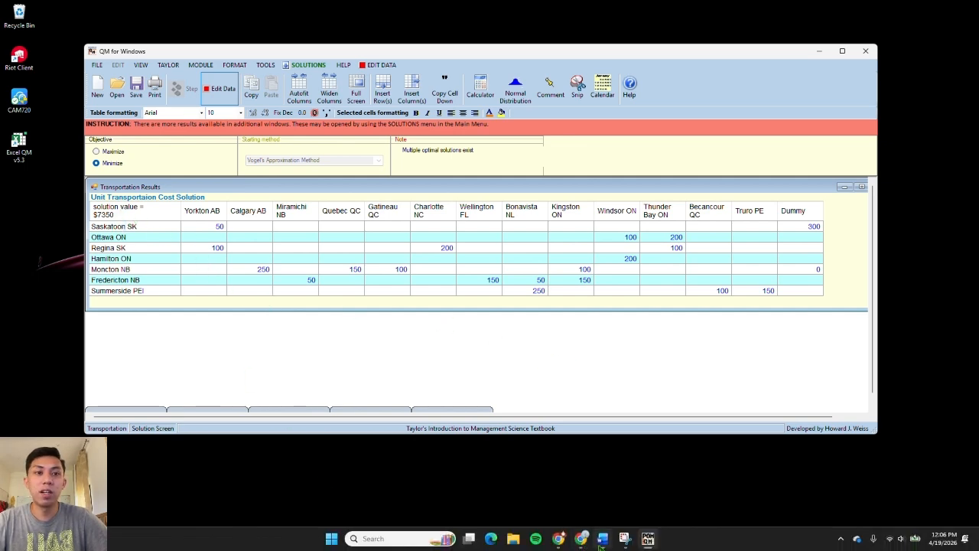
{"action": "mouse_move", "coordinate": [602, 545]}
{"action": "left_click", "coordinate": [616, 509]}
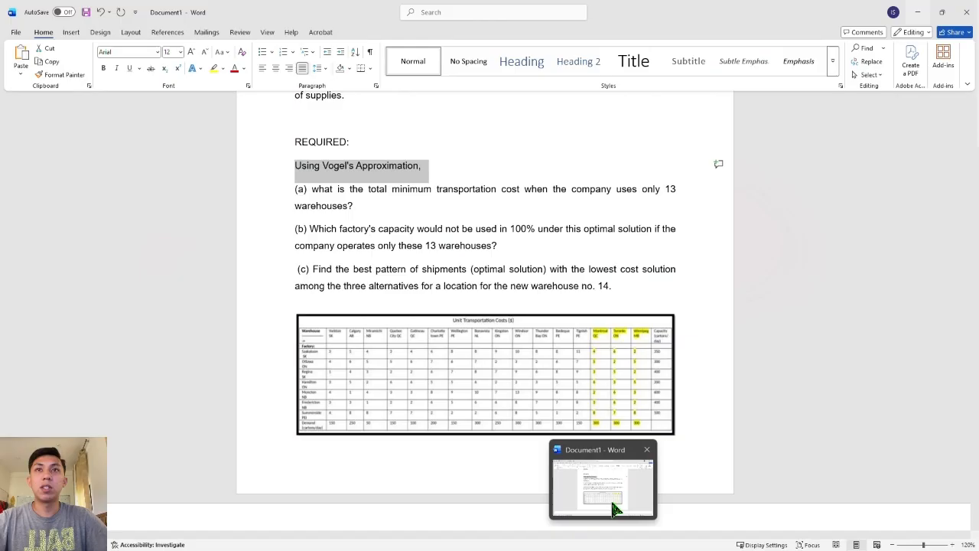
{"action": "left_click", "coordinate": [410, 206]}
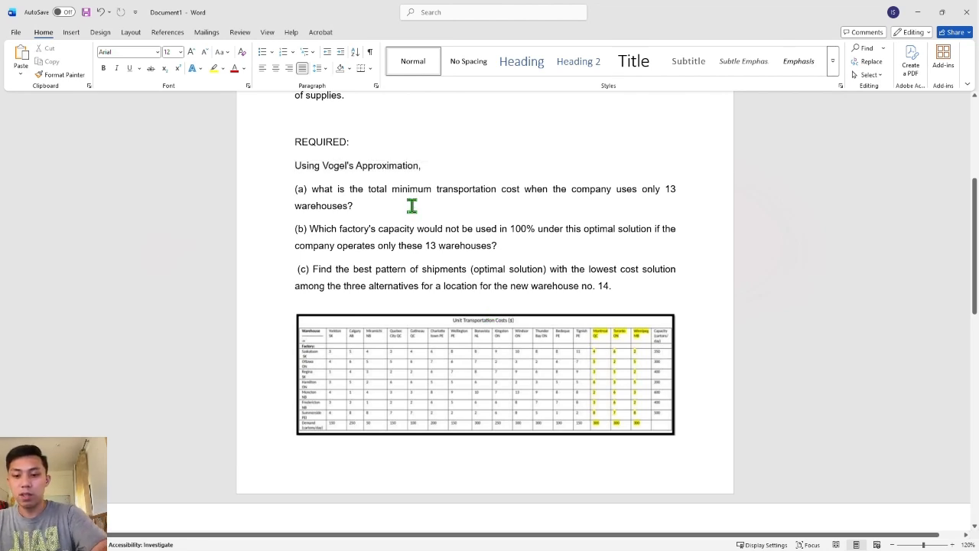
{"action": "type", "text": "$7,350"}
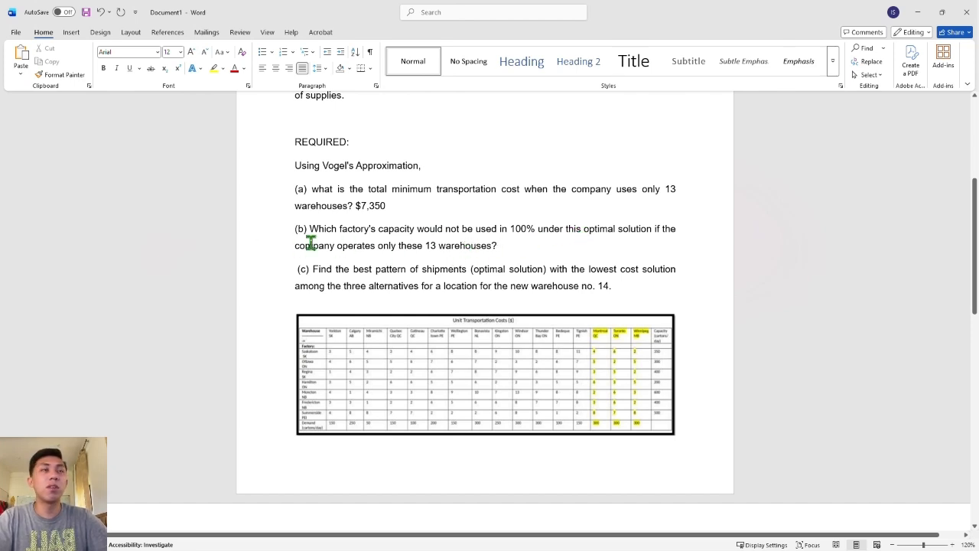
{"action": "left_click", "coordinate": [919, 13]}
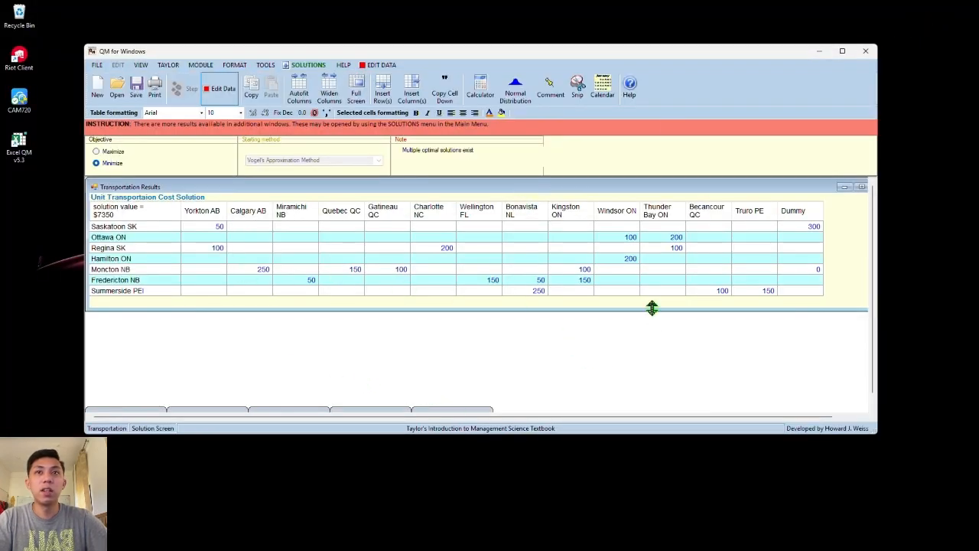
Check the Saskatoon row of the transportation results, and enter Sasktoon Sk after requirement (b) in the Word document.
{"action": "left_click", "coordinate": [191, 228]}
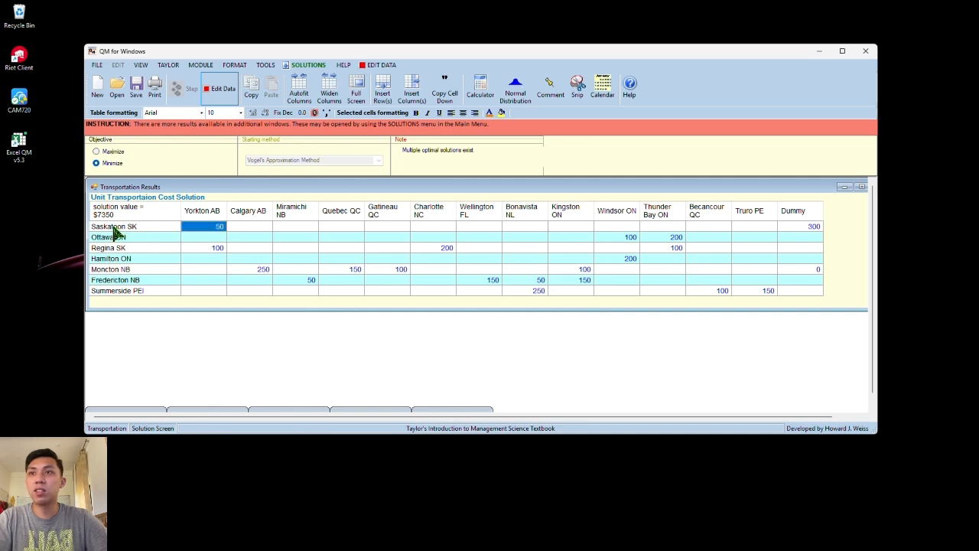
{"action": "left_click_drag", "start_coordinate": [208, 233], "coordinate": [739, 234]}
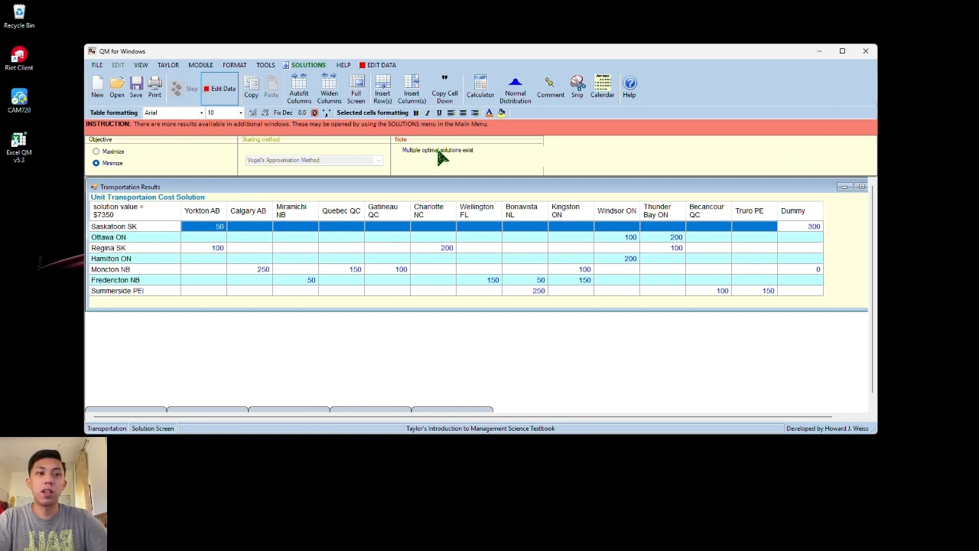
{"action": "mouse_move", "coordinate": [585, 539]}
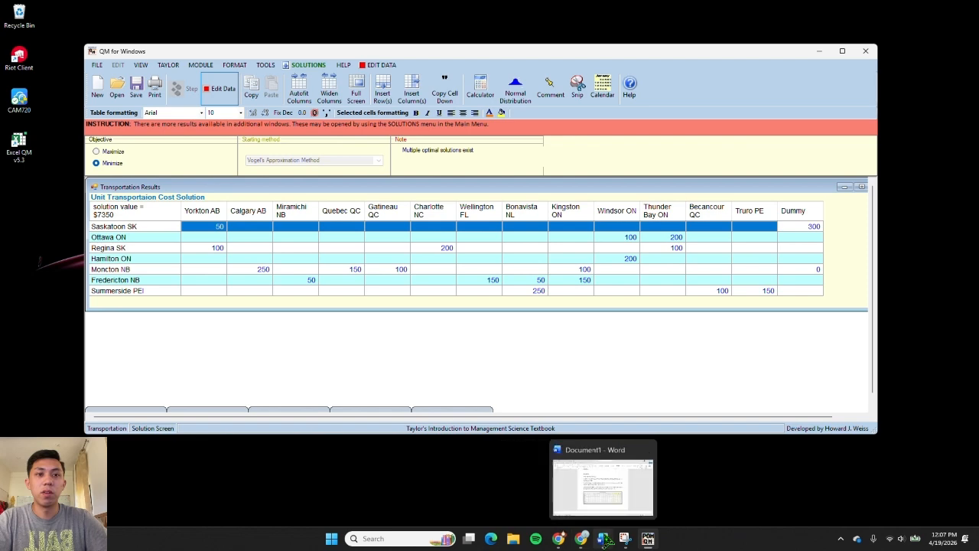
{"action": "left_click", "coordinate": [605, 540]}
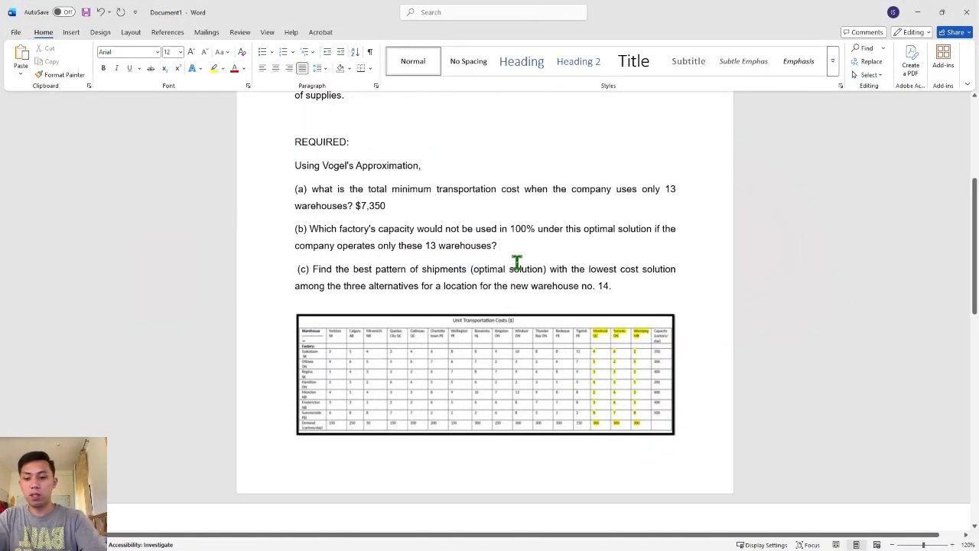
{"action": "type", "text": "Sask"}
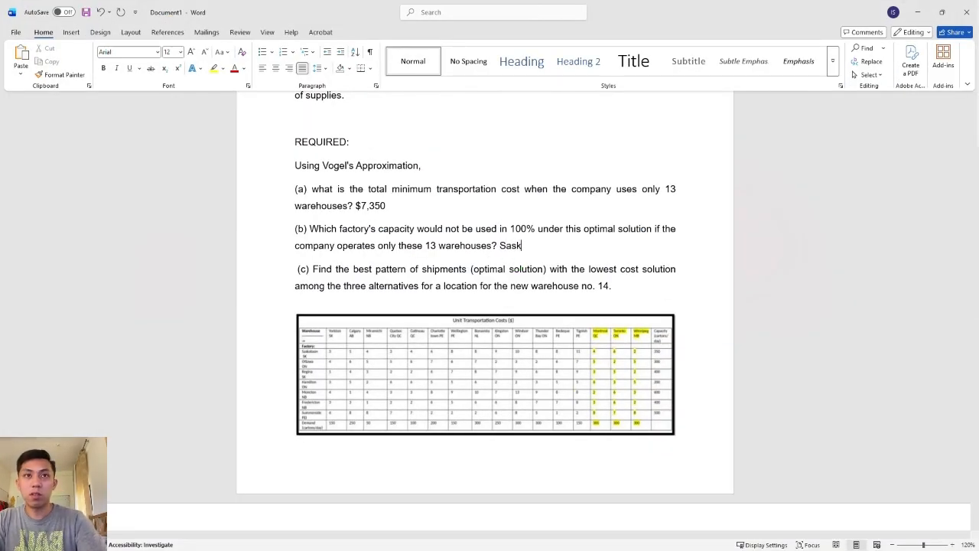
{"action": "type", "text": "toon Sk"}
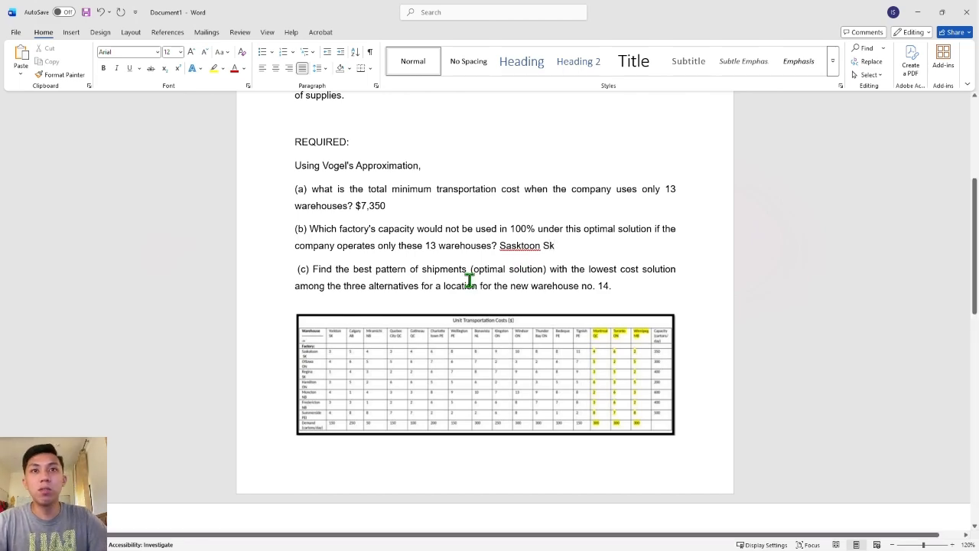
{"action": "left_click", "coordinate": [942, 12]}
{"action": "left_click", "coordinate": [898, 42]}
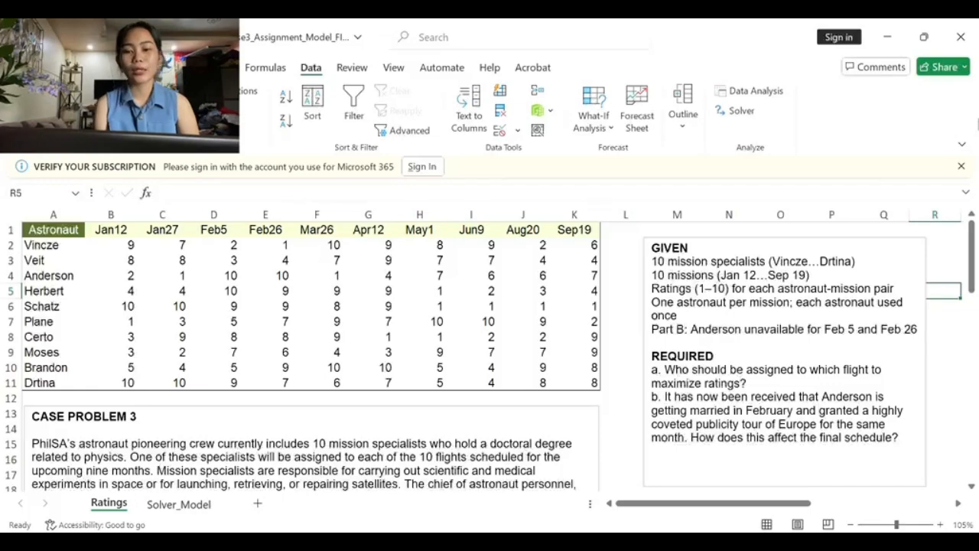
In the Excel workbook's Ratings sheet, examine the Case Problem 3 statement, the astronaut list and the flight dates.
{"action": "scroll", "coordinate": [656, 373], "scroll_direction": "down", "scroll_amount": 5}
{"action": "scroll", "coordinate": [655, 372], "scroll_direction": "up", "scroll_amount": 2}
{"action": "scroll", "coordinate": [655, 372], "scroll_direction": "down", "scroll_amount": 3}
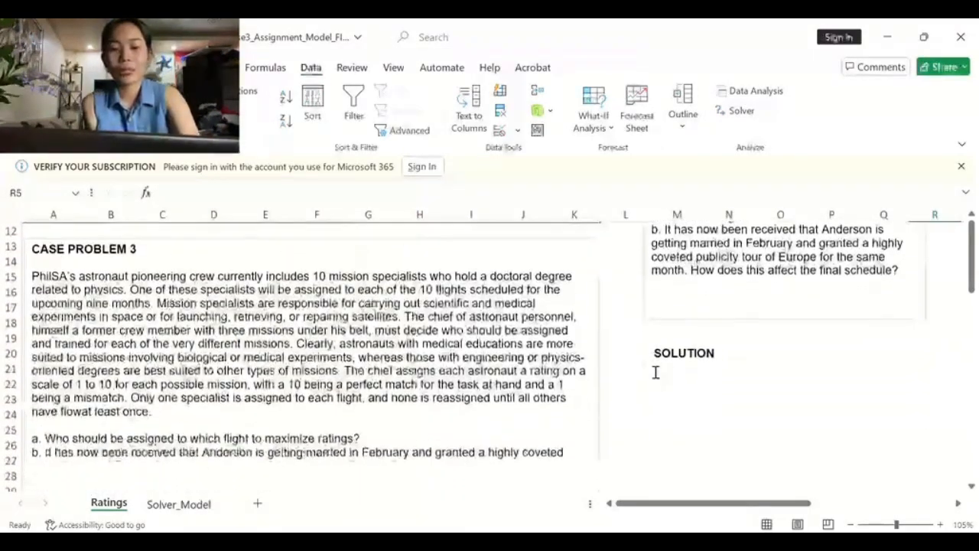
{"action": "scroll", "coordinate": [656, 373], "scroll_direction": "up", "scroll_amount": 2}
{"action": "scroll", "coordinate": [656, 373], "scroll_direction": "up", "scroll_amount": 3}
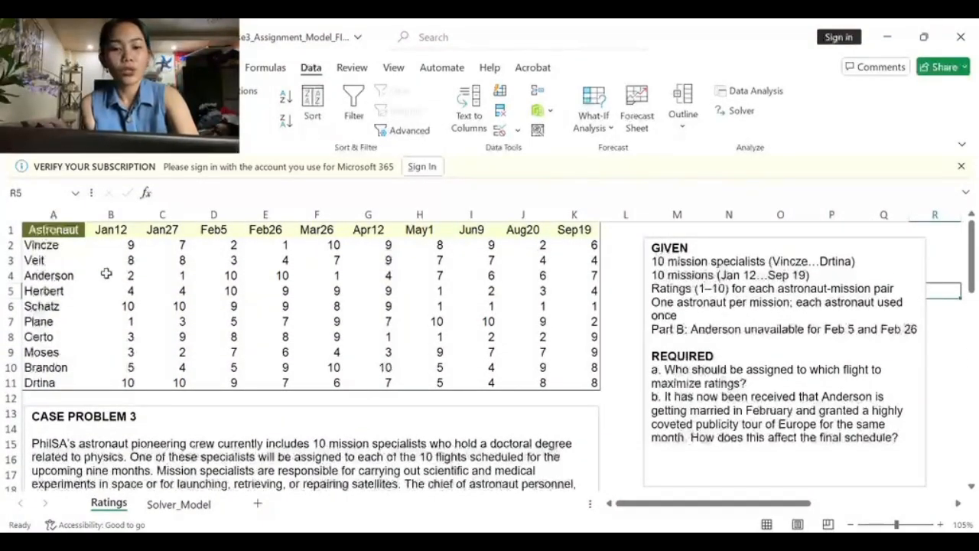
{"action": "left_click_drag", "start_coordinate": [65, 246], "coordinate": [76, 387]}
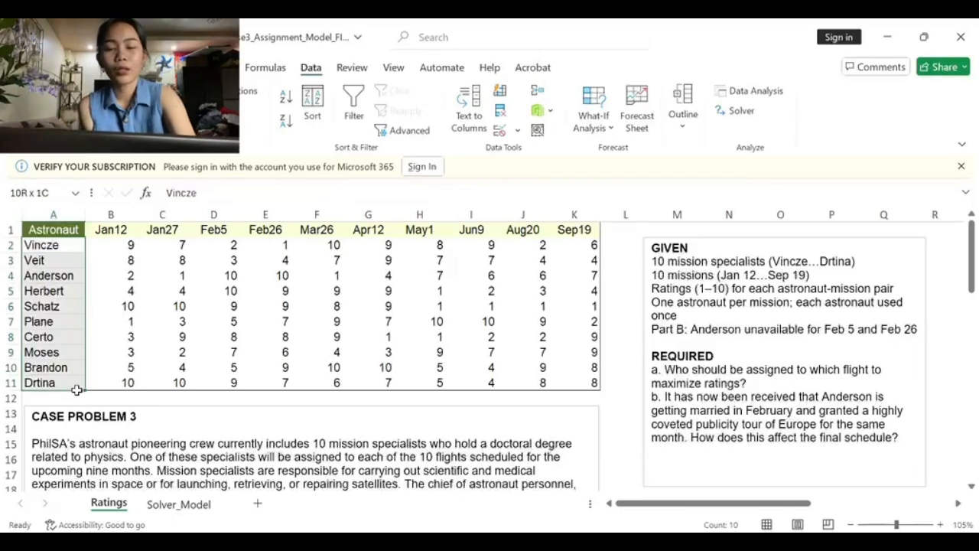
{"action": "left_click", "coordinate": [265, 367]}
{"action": "left_click_drag", "start_coordinate": [126, 229], "coordinate": [576, 231]}
{"action": "left_click", "coordinate": [619, 321]}
Read requirements a and b and the Part B availability restriction in the GIVEN and REQUIRED text box.
{"action": "scroll", "coordinate": [792, 298], "scroll_direction": "down", "scroll_amount": 2}
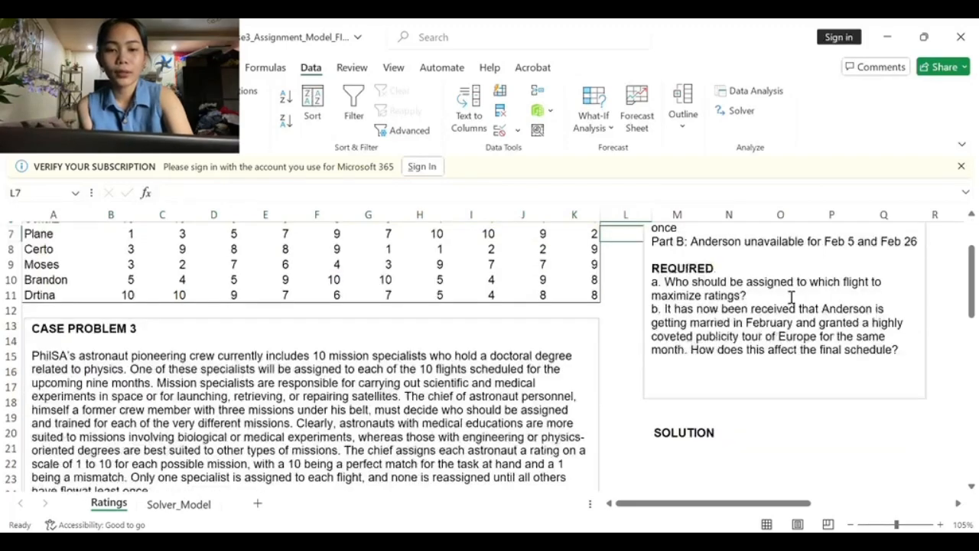
{"action": "left_click_drag", "start_coordinate": [748, 297], "coordinate": [656, 289]}
{"action": "left_click_drag", "start_coordinate": [900, 351], "coordinate": [666, 319]}
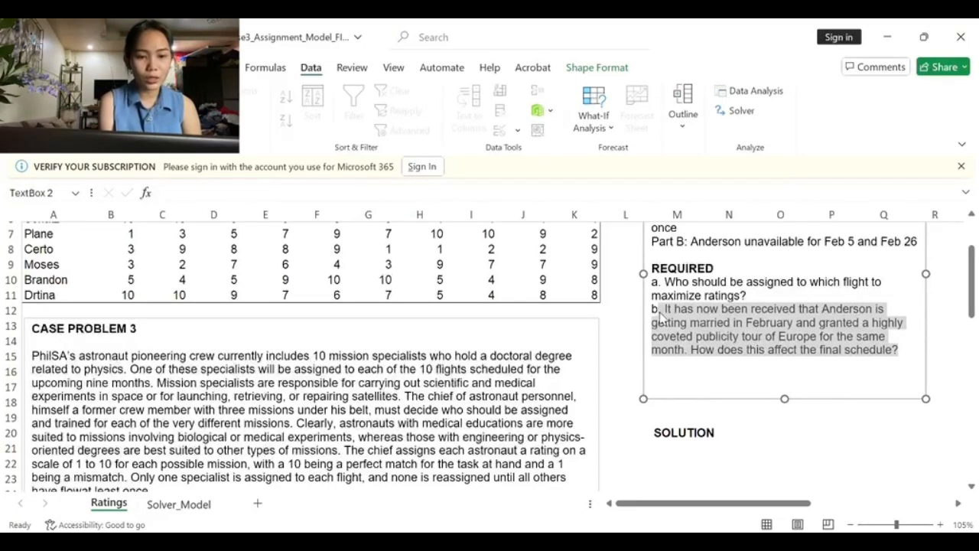
{"action": "left_click", "coordinate": [837, 425]}
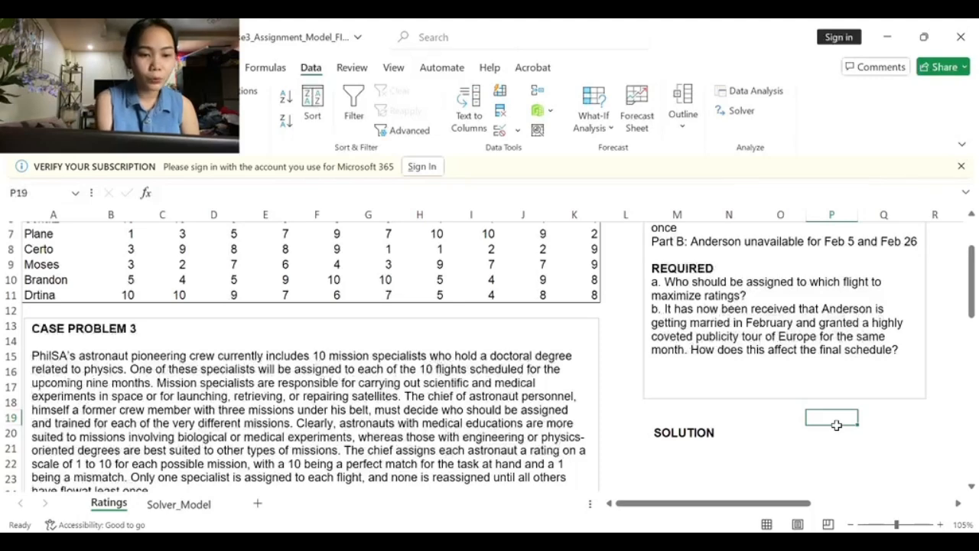
{"action": "scroll", "coordinate": [837, 425], "scroll_direction": "up", "scroll_amount": 2}
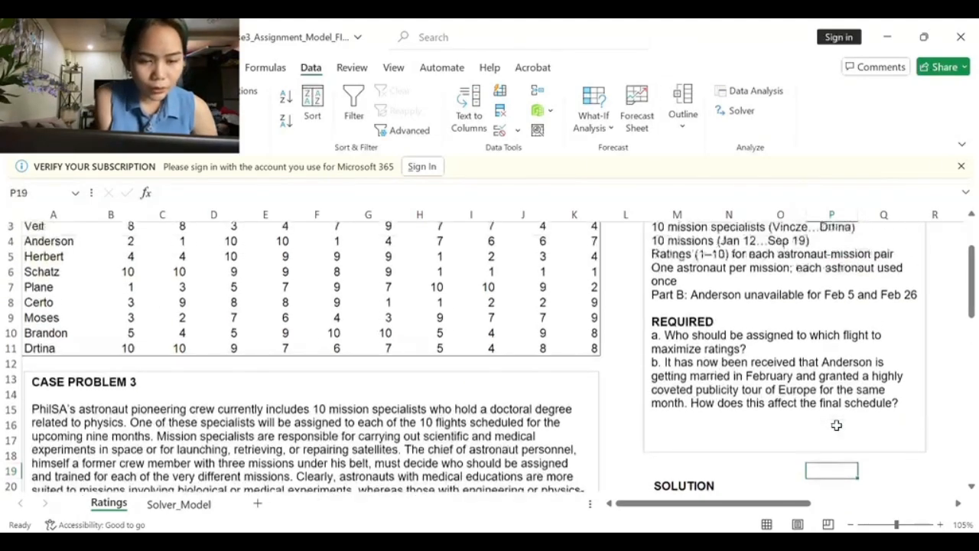
{"action": "left_click", "coordinate": [659, 316]}
{"action": "left_click_drag", "start_coordinate": [659, 316], "coordinate": [867, 324]}
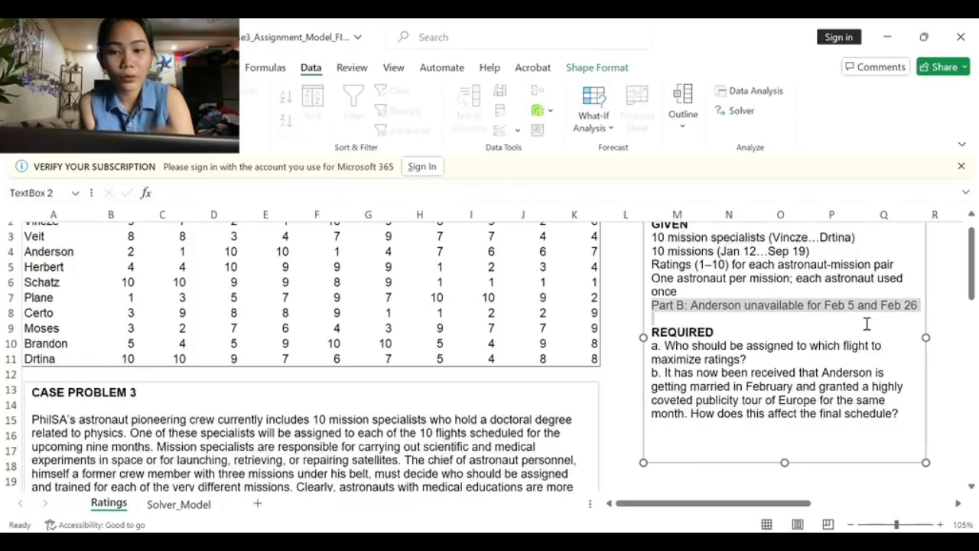
{"action": "left_click", "coordinate": [564, 435]}
{"action": "scroll", "coordinate": [564, 434], "scroll_direction": "up", "scroll_amount": 2}
{"action": "left_click", "coordinate": [641, 436]}
{"action": "scroll", "coordinate": [642, 436], "scroll_direction": "down", "scroll_amount": 1}
{"action": "scroll", "coordinate": [642, 436], "scroll_direction": "up", "scroll_amount": 1}
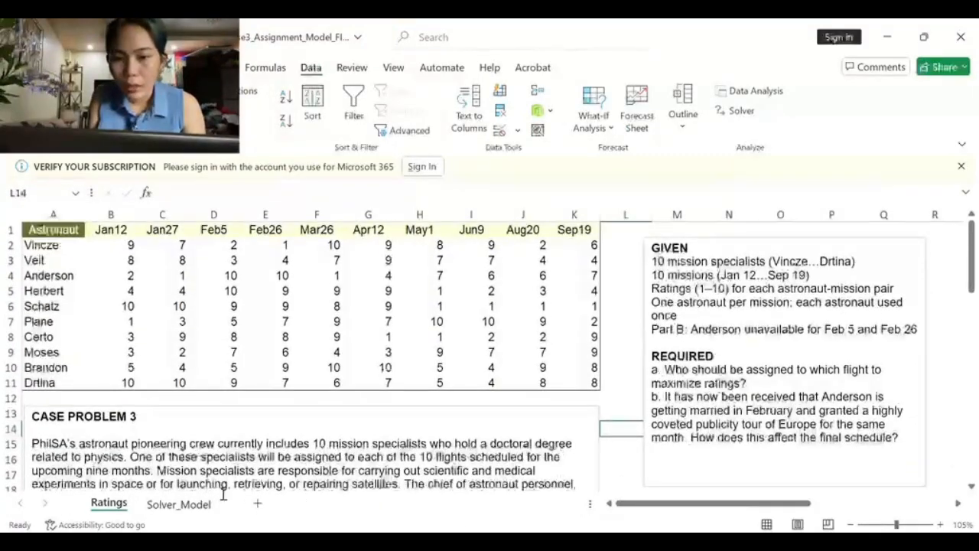
Compare the Ratings sheet with the Solver_Model sheet and examine the assignment cells B2:K11.
{"action": "left_click", "coordinate": [179, 504]}
{"action": "scroll", "coordinate": [295, 420], "scroll_direction": "up", "scroll_amount": 3}
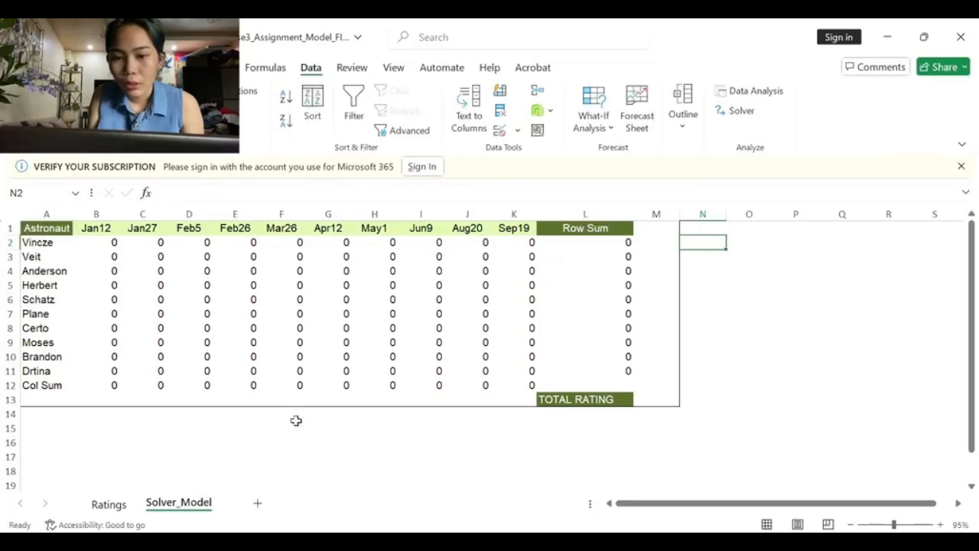
{"action": "left_click", "coordinate": [109, 504]}
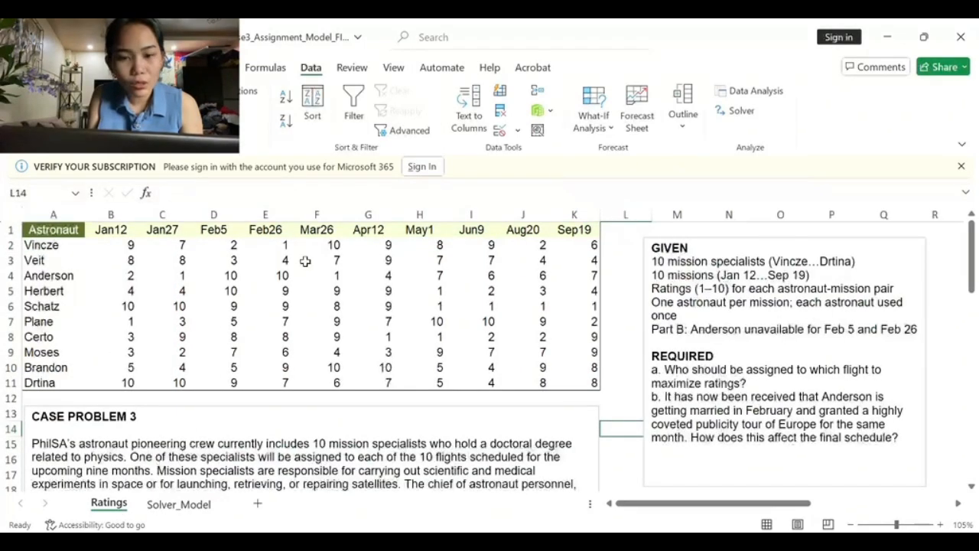
{"action": "left_click", "coordinate": [180, 505]}
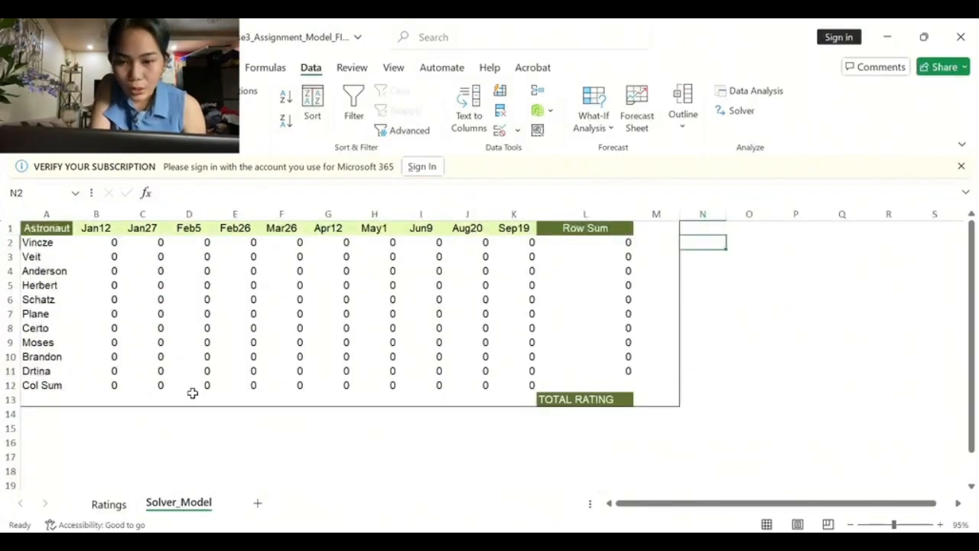
{"action": "left_click", "coordinate": [108, 504]}
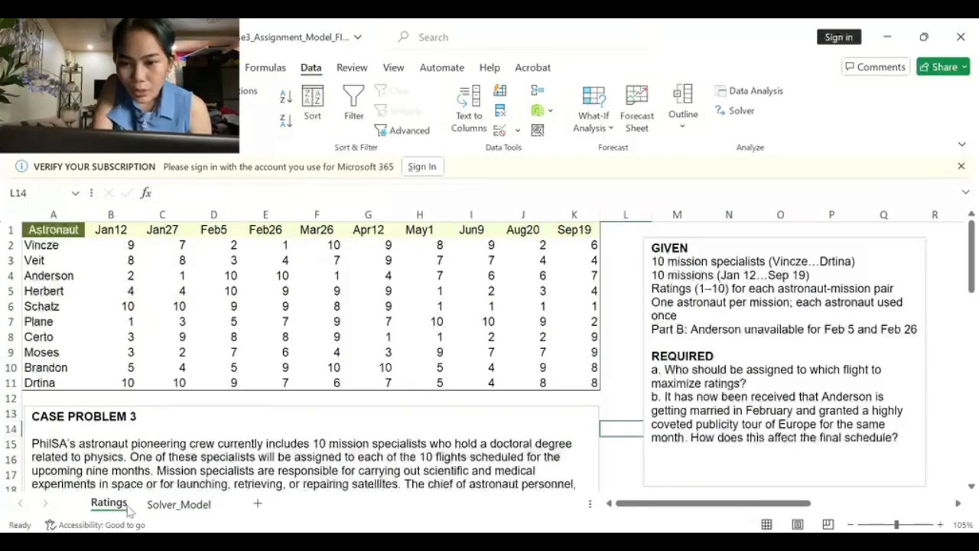
{"action": "left_click", "coordinate": [179, 504]}
{"action": "scroll", "coordinate": [77, 408], "scroll_direction": "down", "scroll_amount": 1, "text": "ctrl"}
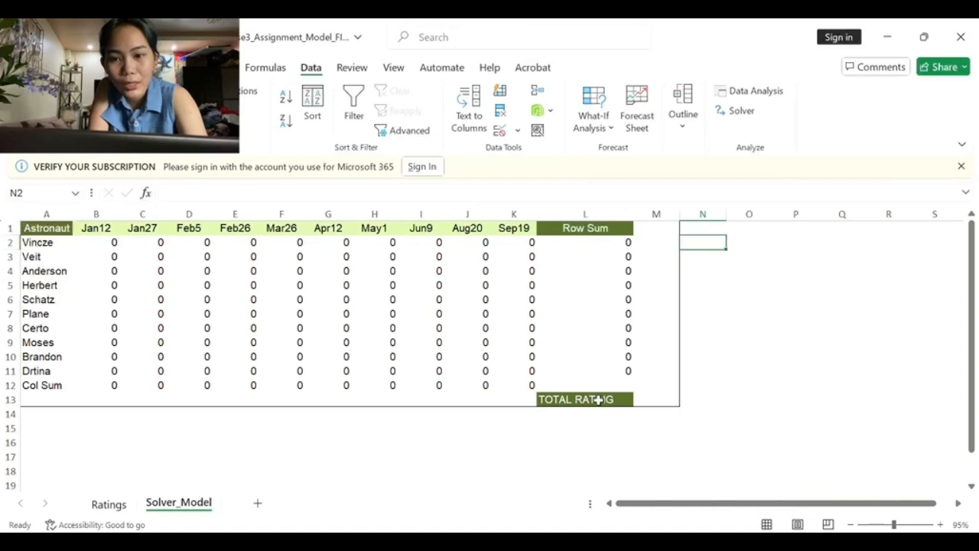
{"action": "left_click_drag", "start_coordinate": [96, 242], "coordinate": [528, 373]}
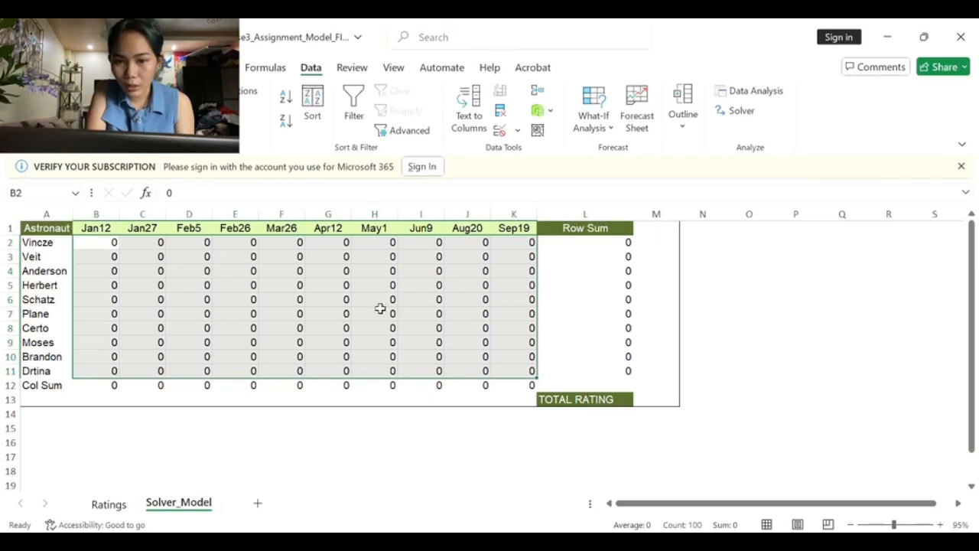
Enter =SUMPRODUCT(Ratings!B2:K11,B2:K11) in cell M13 beside TOTAL RATING on the Solver_Model sheet.
{"action": "left_click", "coordinate": [656, 406]}
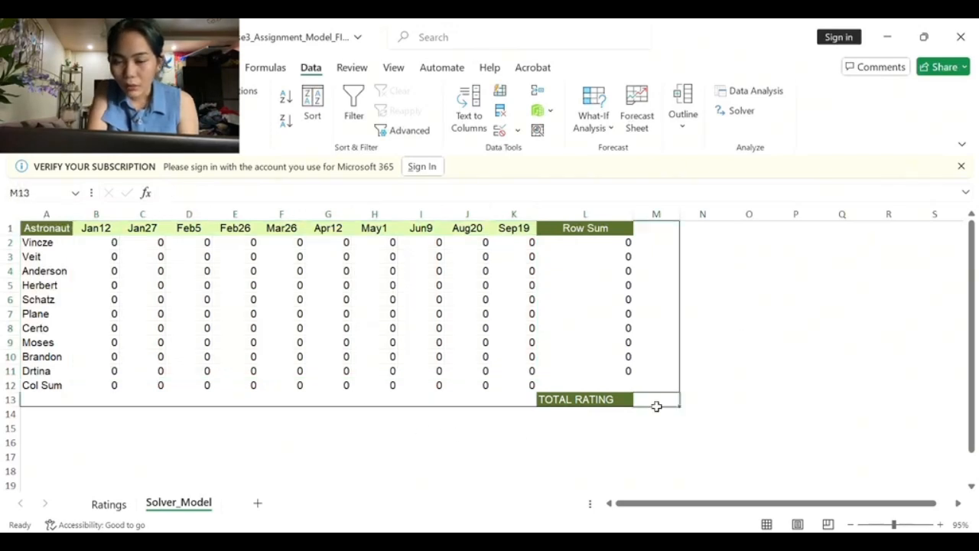
{"action": "left_click", "coordinate": [395, 199]}
{"action": "type", "text": "+"}
{"action": "key", "text": "BackSpace"}
{"action": "type", "text": "="}
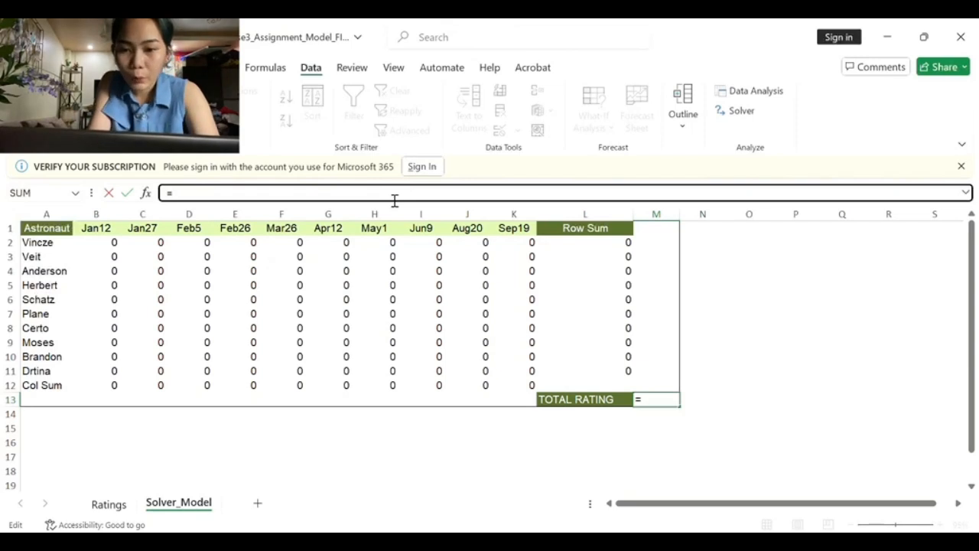
{"action": "type", "text": "SUMPRODUCT("}
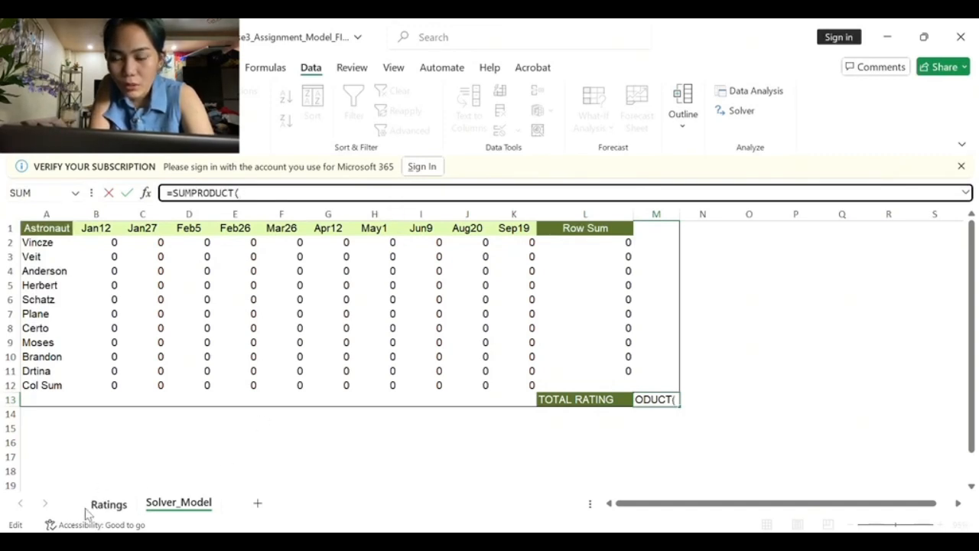
{"action": "type", "text": "Ratings!B2:"}
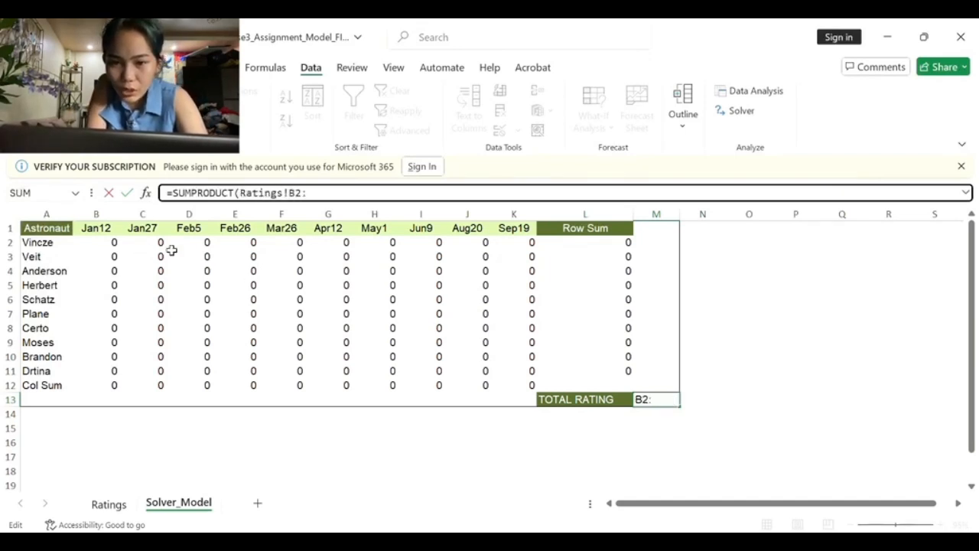
{"action": "type", "text": "k11"}
{"action": "key", "text": "BackSpace"}
{"action": "key", "text": "BackSpace"}
{"action": "key", "text": "BackSpace"}
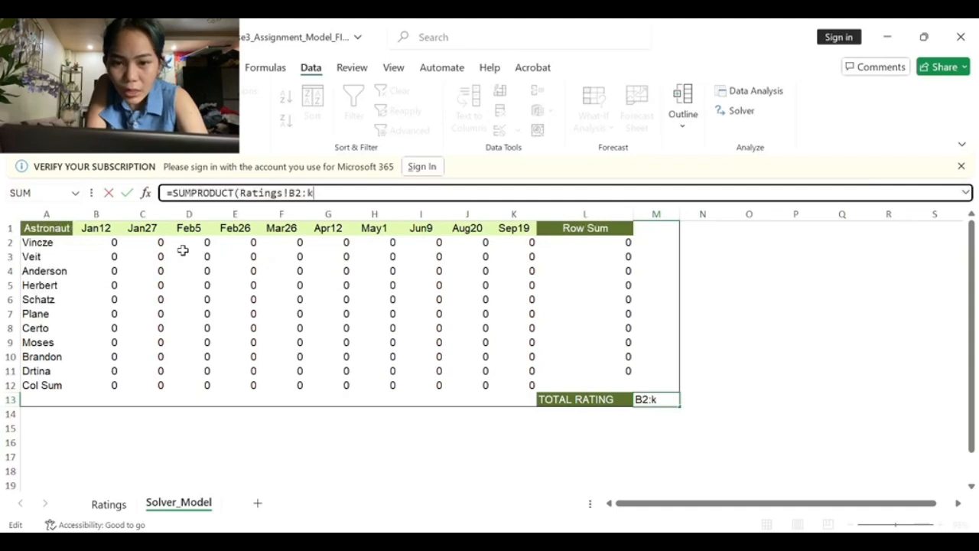
{"action": "type", "text": "K11,B2"}
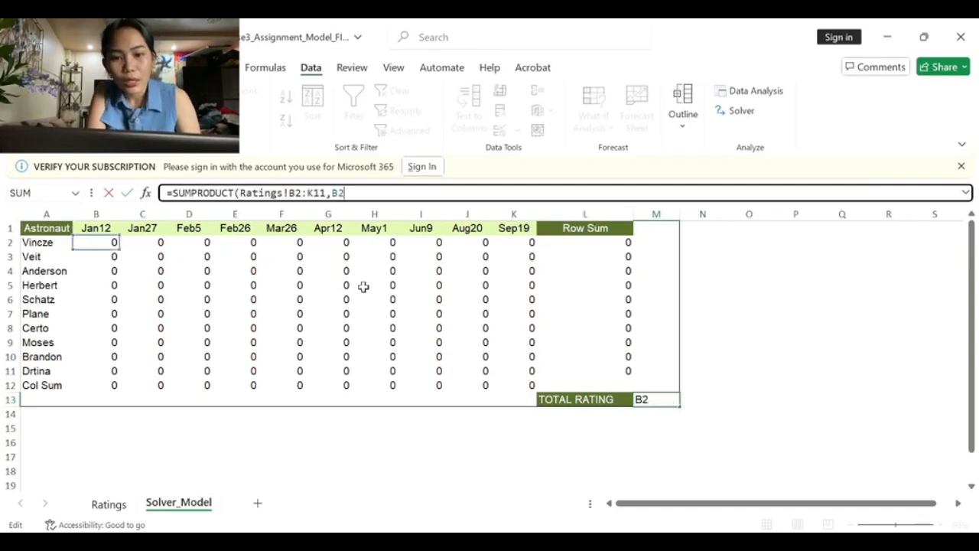
{"action": "type", "text": ":K11"}
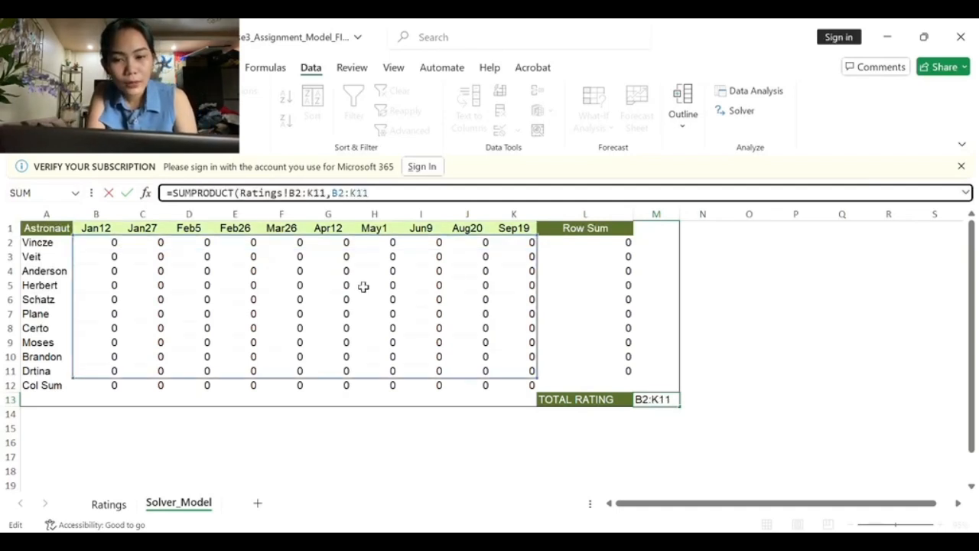
{"action": "key", "text": "Return"}
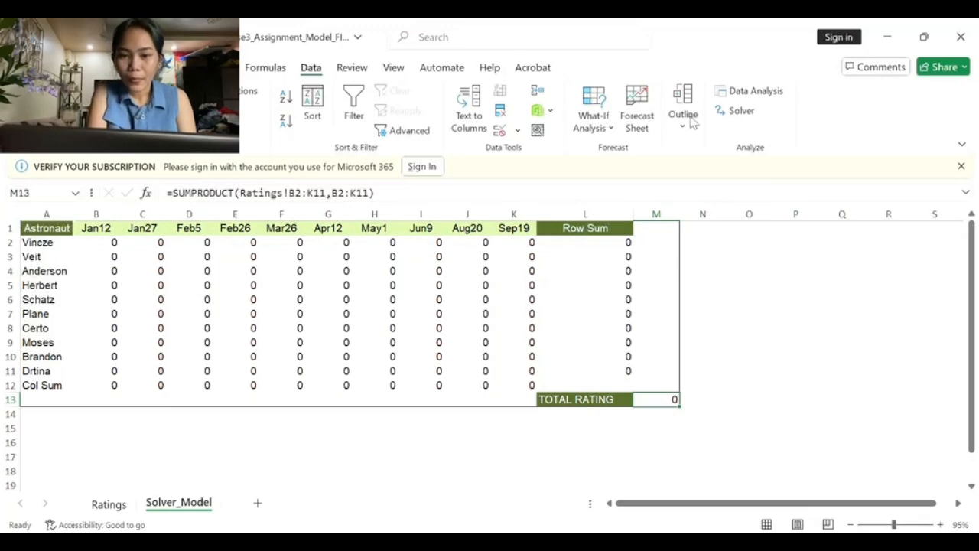
Open the Solver Parameters dialog and move it clear of the Row Sum column and the TOTAL RATING cell.
{"action": "left_click", "coordinate": [93, 67]}
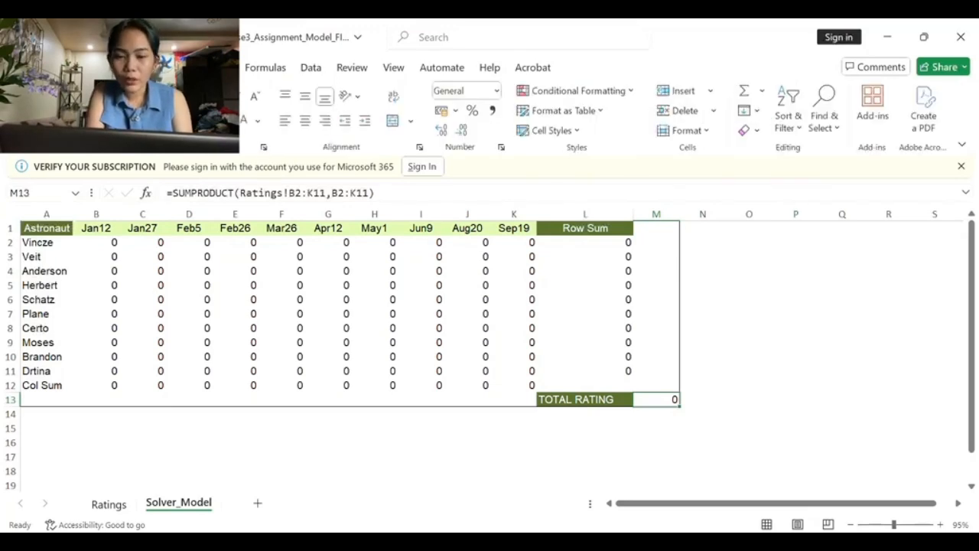
{"action": "left_click", "coordinate": [314, 69]}
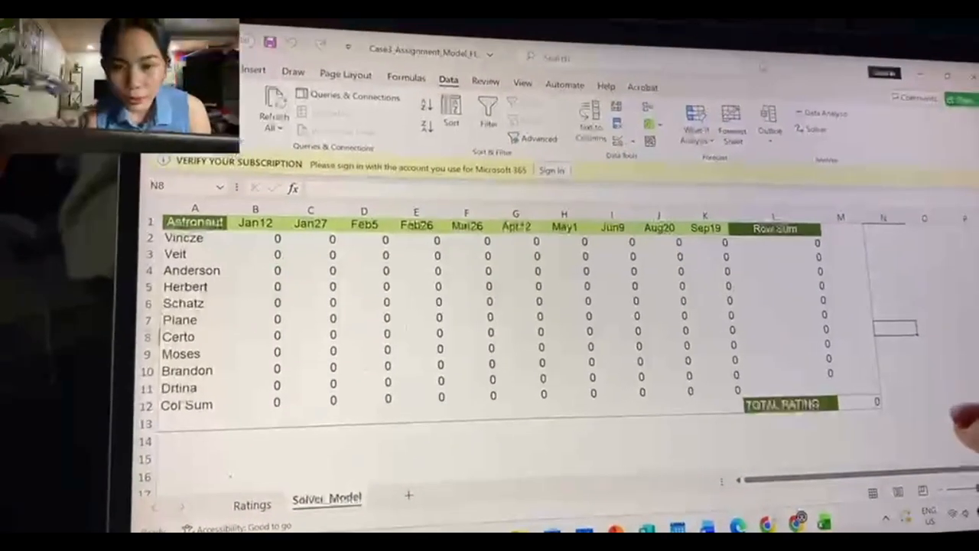
{"action": "left_click", "coordinate": [813, 129]}
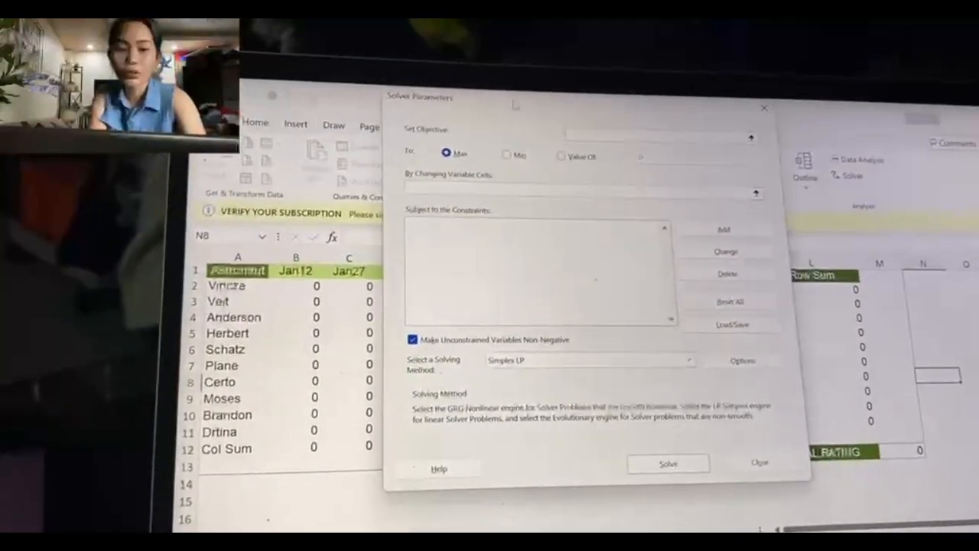
{"action": "left_click_drag", "start_coordinate": [516, 103], "coordinate": [505, 172]}
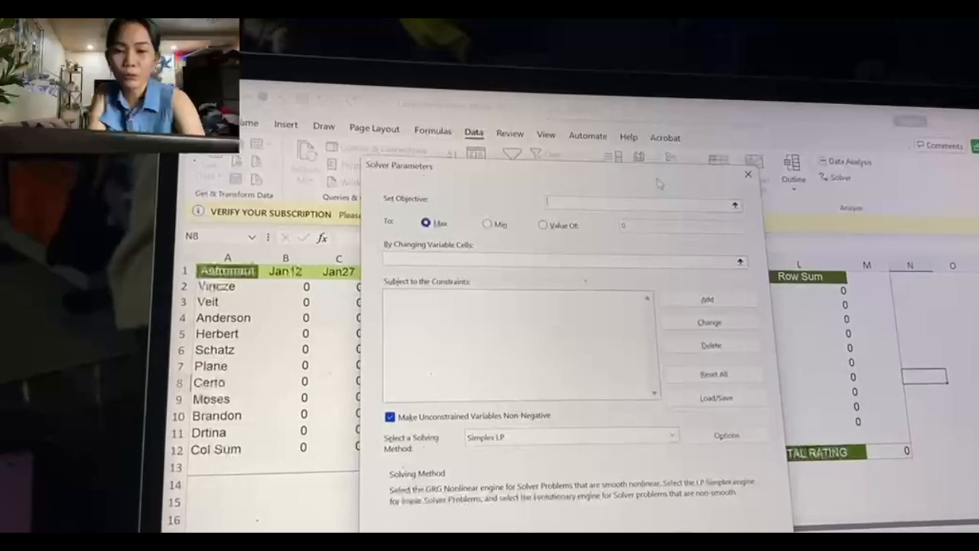
{"action": "left_click_drag", "start_coordinate": [659, 182], "coordinate": [594, 167]}
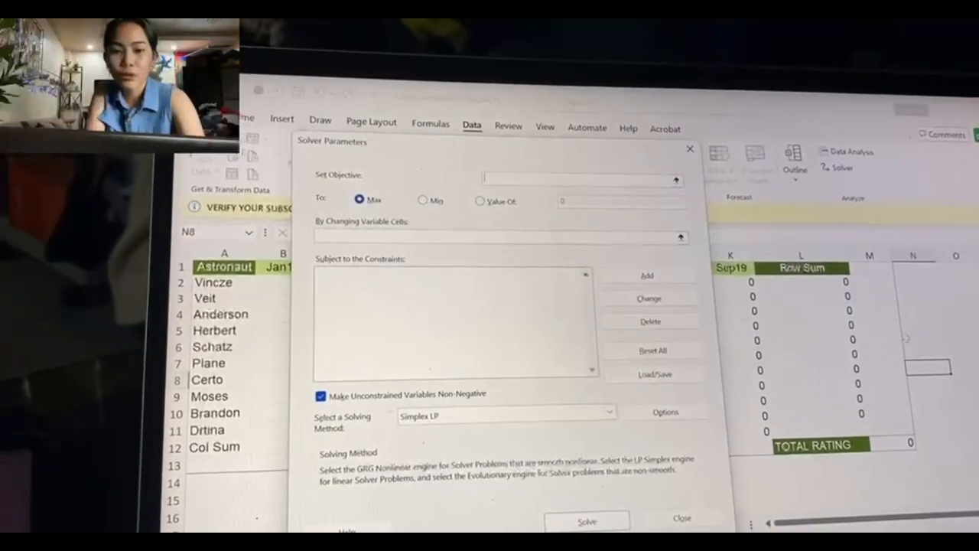
Set Solver to maximize M13 by changing cells B2:K11, with Simplex LP as the solving method.
{"action": "left_click", "coordinate": [888, 443]}
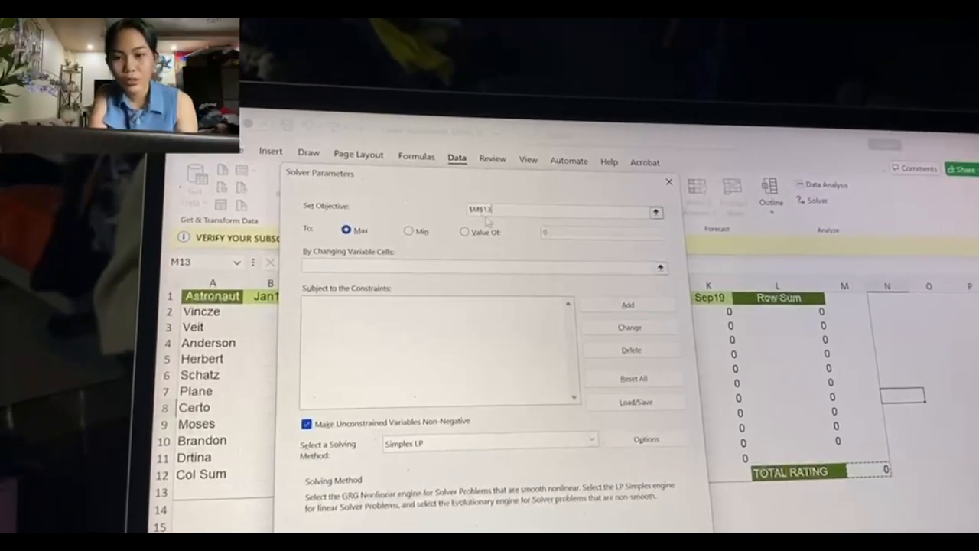
{"action": "left_click_drag", "start_coordinate": [382, 189], "coordinate": [797, 205]}
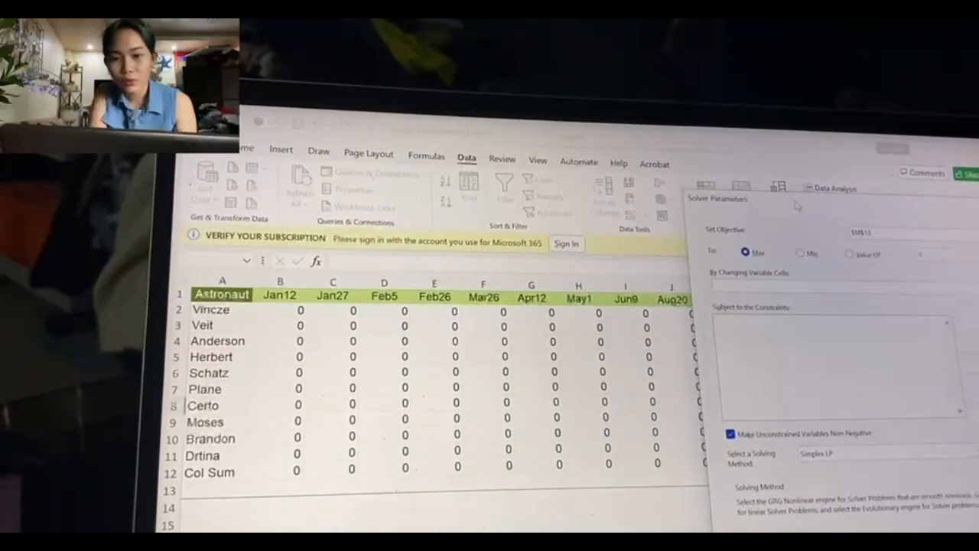
{"action": "left_click_drag", "start_coordinate": [258, 307], "coordinate": [720, 428]}
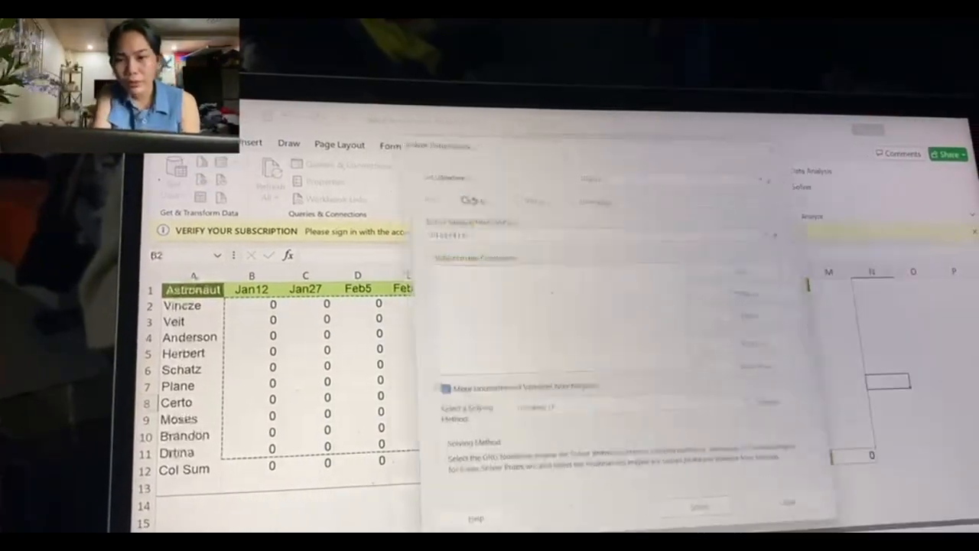
{"action": "left_click", "coordinate": [597, 391]}
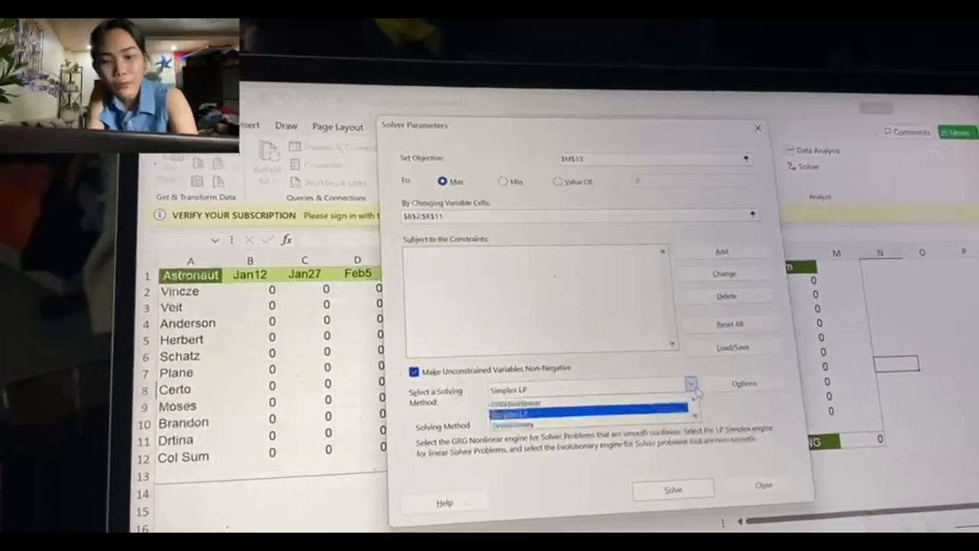
{"action": "left_click", "coordinate": [619, 407]}
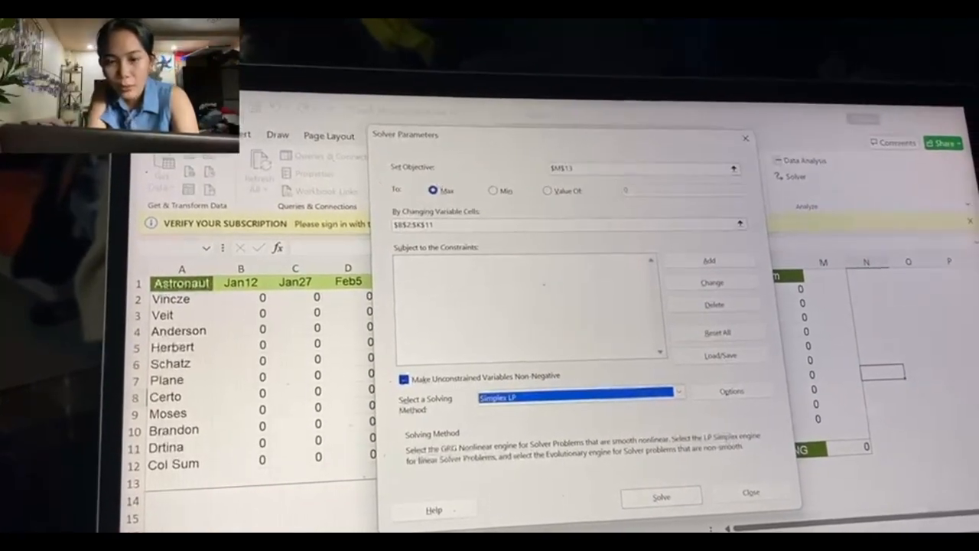
Add a Solver constraint requiring the Row Sum cells L2:L11 to equal 1.
{"action": "left_click", "coordinate": [722, 257]}
{"action": "left_click_drag", "start_coordinate": [628, 290], "coordinate": [534, 197]}
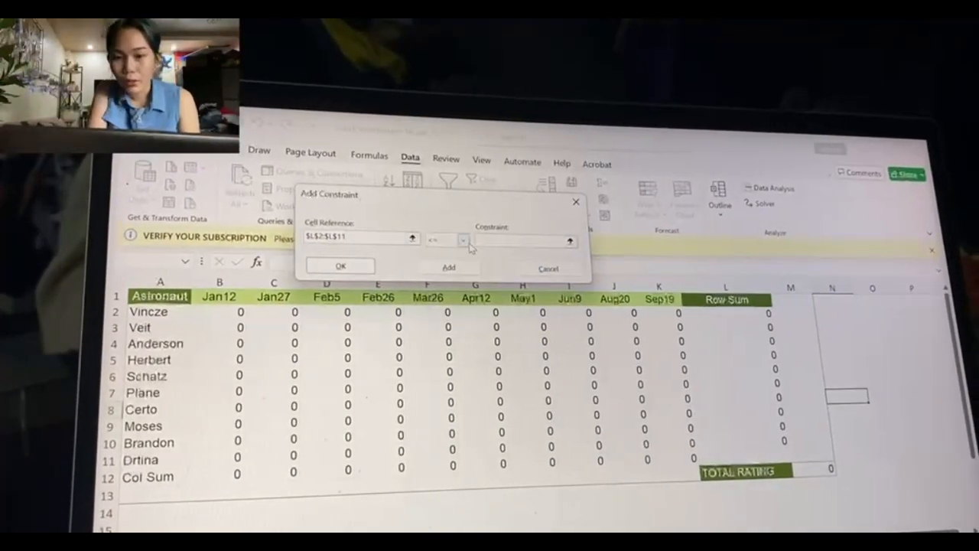
{"action": "left_click", "coordinate": [504, 237]}
{"action": "type", "text": "1"}
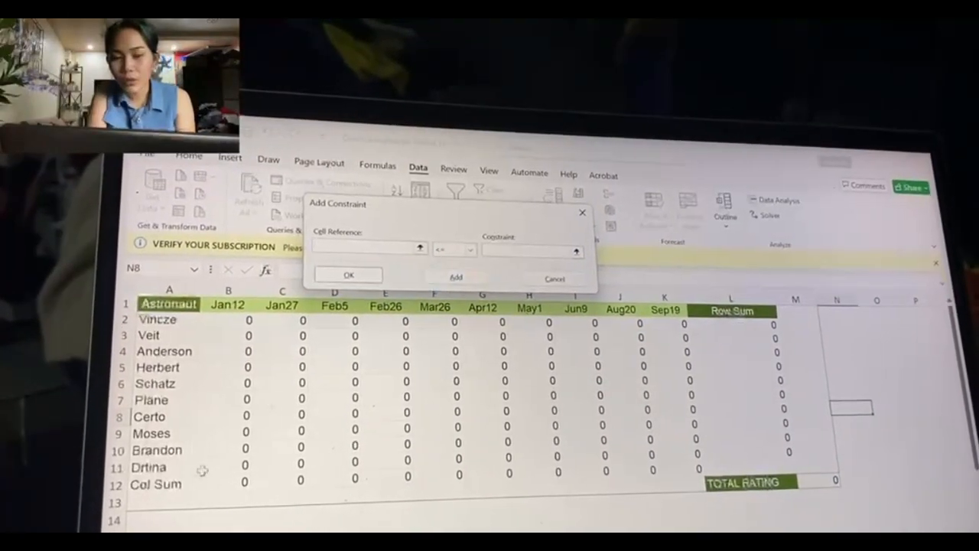
Add a constraint requiring the Col Sum cells B12:K12 to equal 1.
{"action": "left_click_drag", "start_coordinate": [220, 484], "coordinate": [612, 472]}
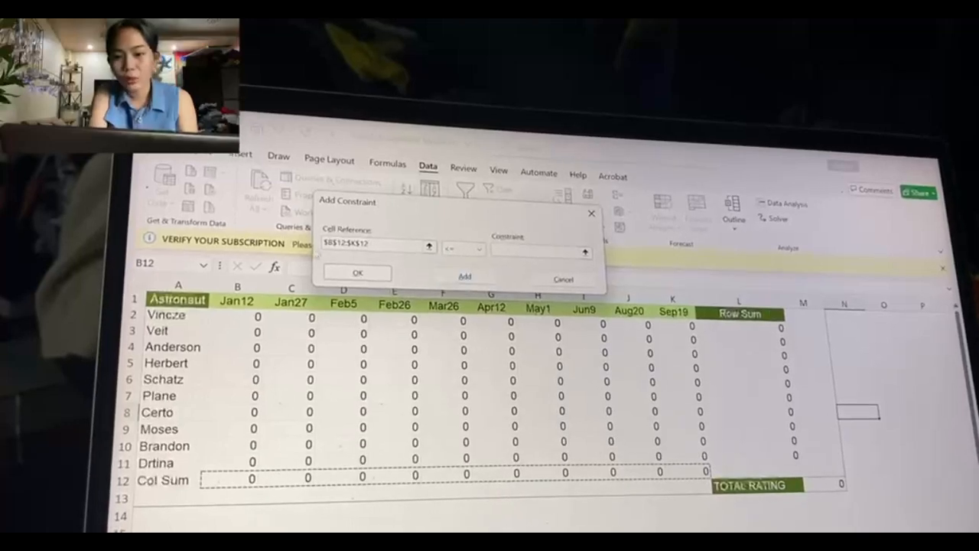
{"action": "left_click", "coordinate": [510, 255]}
{"action": "type", "text": "1"}
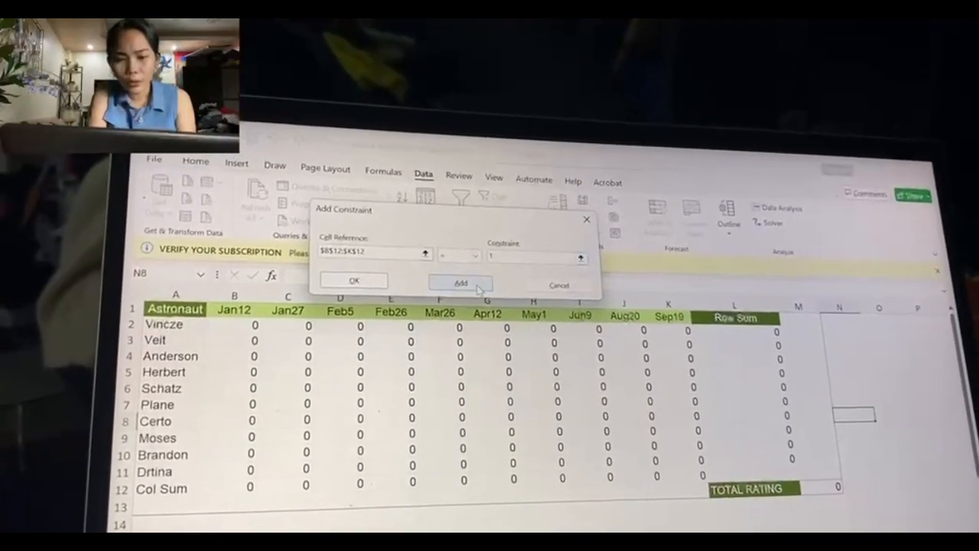
{"action": "left_click", "coordinate": [466, 283]}
Constrain the assignment cells B2:K11 to be integers, at most 1 and at least 0.
{"action": "left_click", "coordinate": [479, 255]}
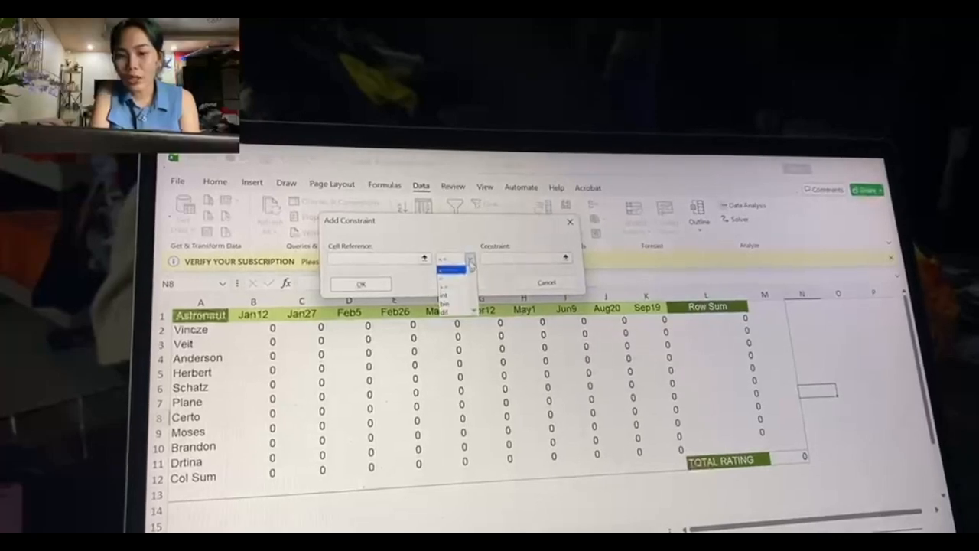
{"action": "left_click", "coordinate": [450, 269]}
{"action": "left_click", "coordinate": [492, 260]}
{"action": "type", "text": "1"}
{"action": "left_click", "coordinate": [405, 262]}
{"action": "left_click_drag", "start_coordinate": [274, 334], "coordinate": [657, 442]}
{"action": "left_click", "coordinate": [459, 292]}
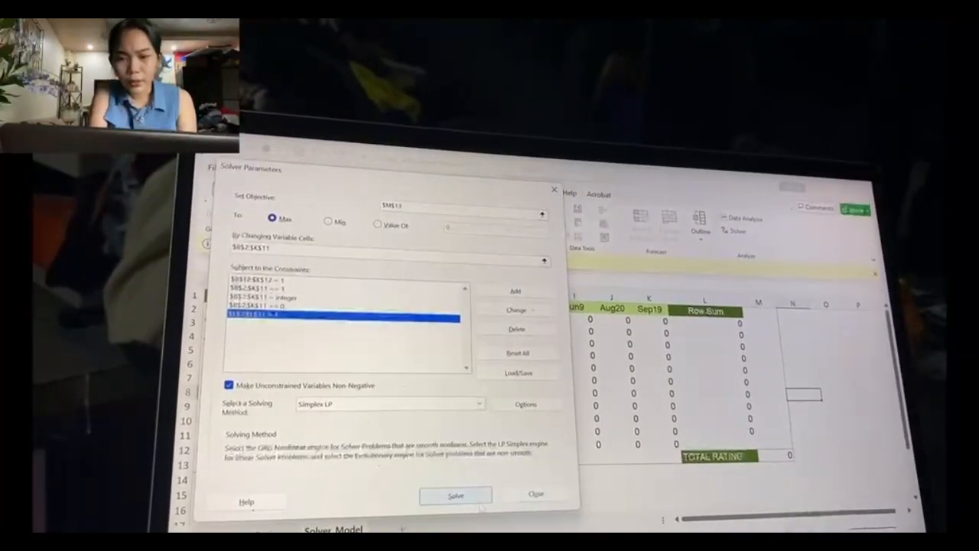
Solve the assignment model, keep the Solver solution, and view the TOTAL RATING cell.
{"action": "left_click", "coordinate": [470, 501]}
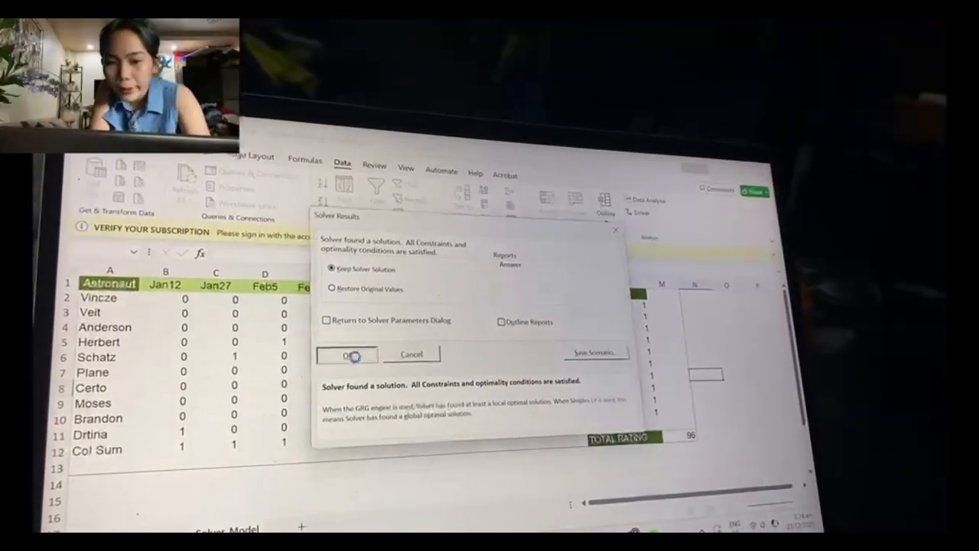
{"action": "key", "text": "Return"}
{"action": "scroll", "coordinate": [647, 403], "scroll_direction": "down", "scroll_amount": 3}
{"action": "scroll", "coordinate": [646, 403], "scroll_direction": "down", "scroll_amount": 5}
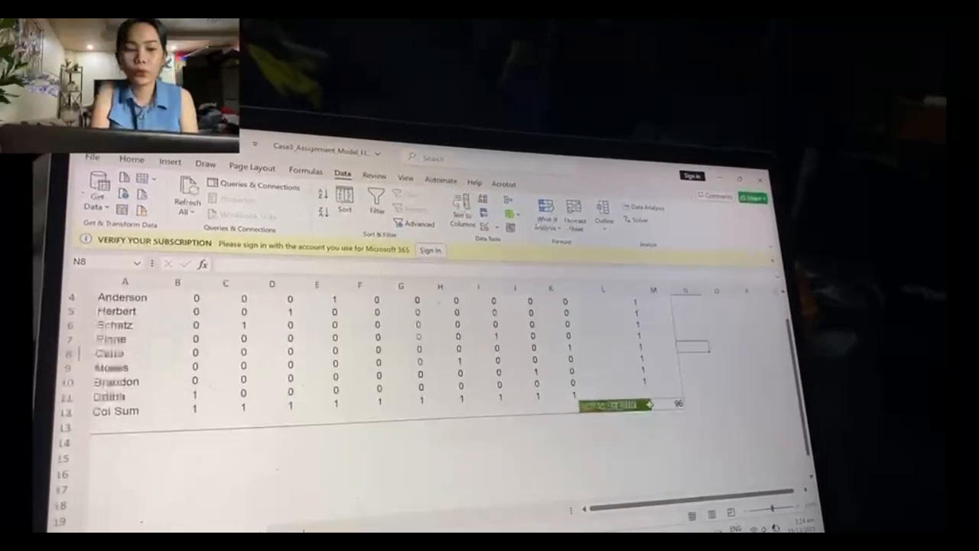
{"action": "left_click", "coordinate": [673, 415]}
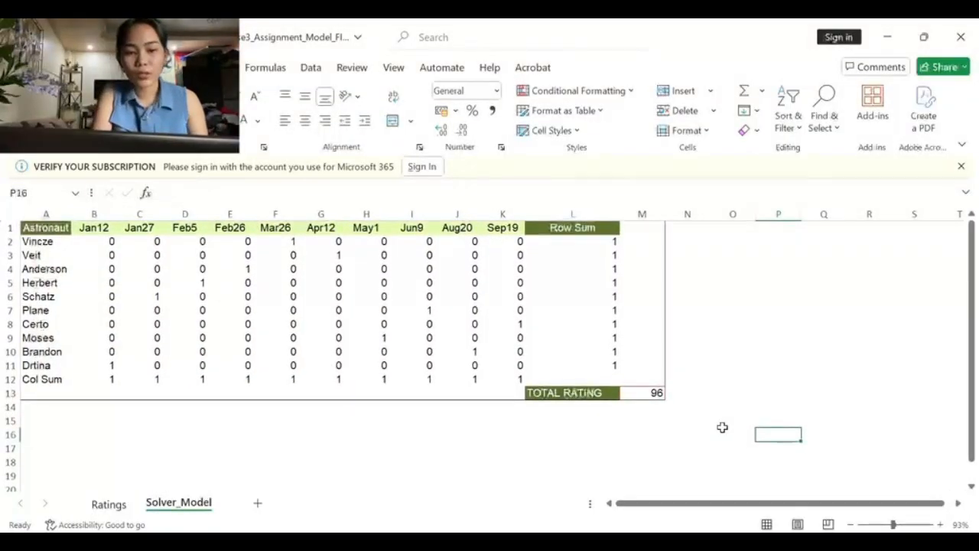
{"action": "scroll", "coordinate": [723, 427], "scroll_direction": "up", "scroll_amount": 2}
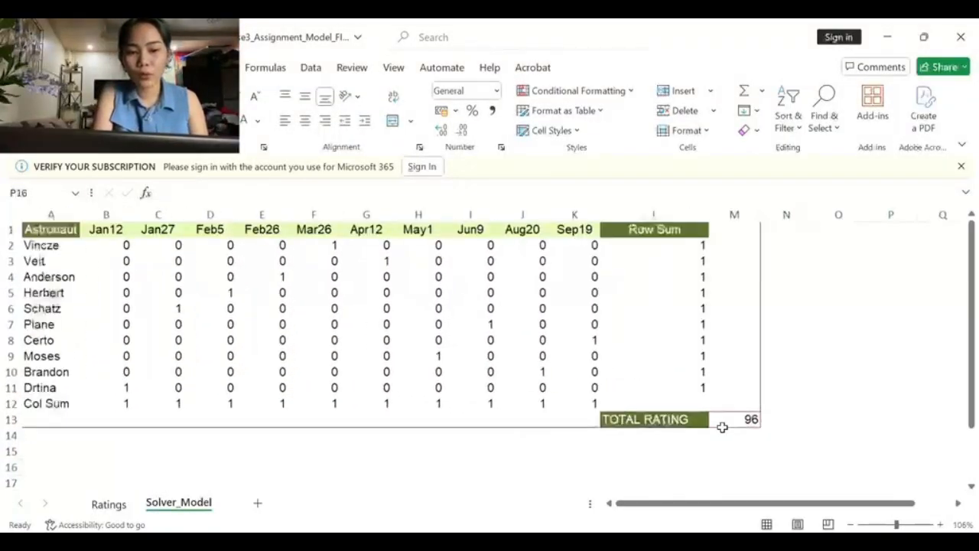
{"action": "scroll", "coordinate": [722, 427], "scroll_direction": "down", "scroll_amount": 3}
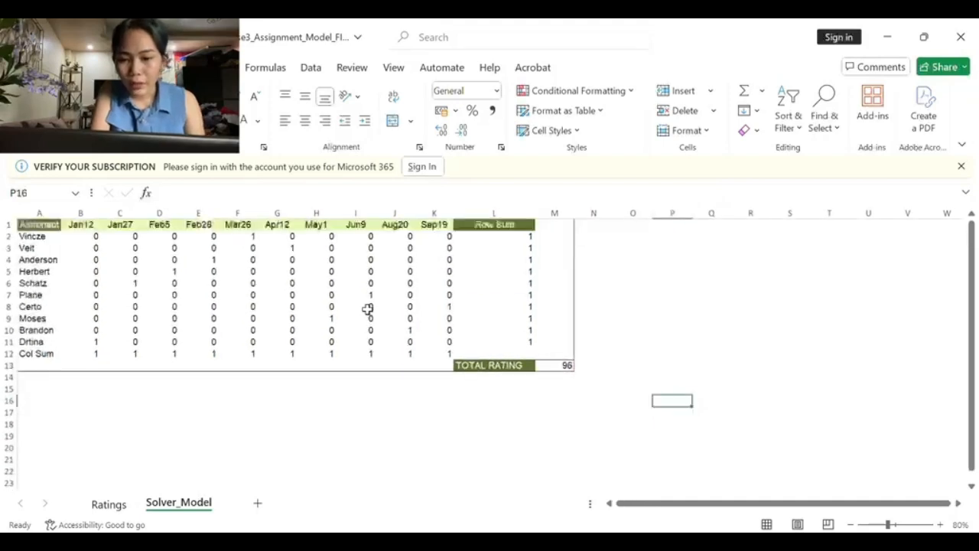
Check which astronaut is assigned to each flight date from Jan12 to Sep19 on the Solver_Model sheet.
{"action": "left_click", "coordinate": [90, 225]}
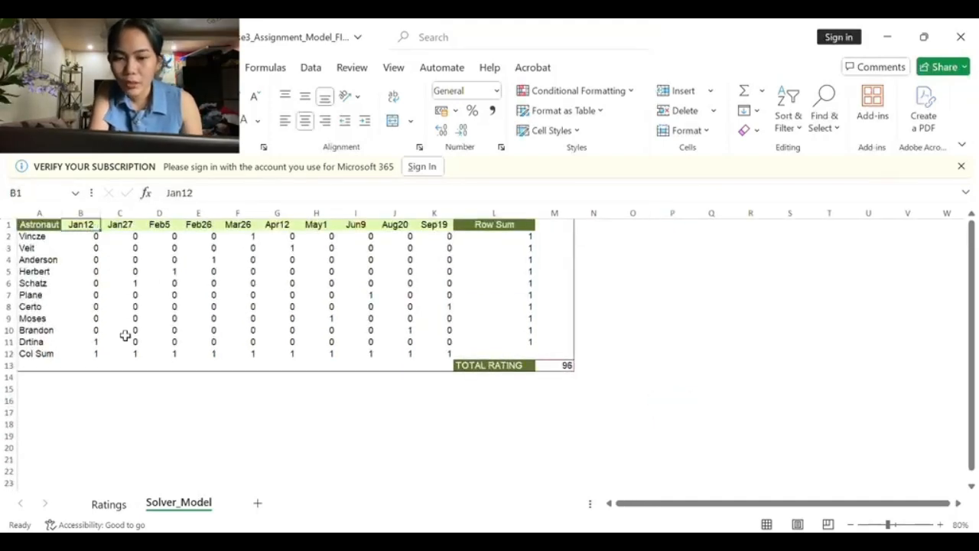
{"action": "left_click", "coordinate": [93, 342]}
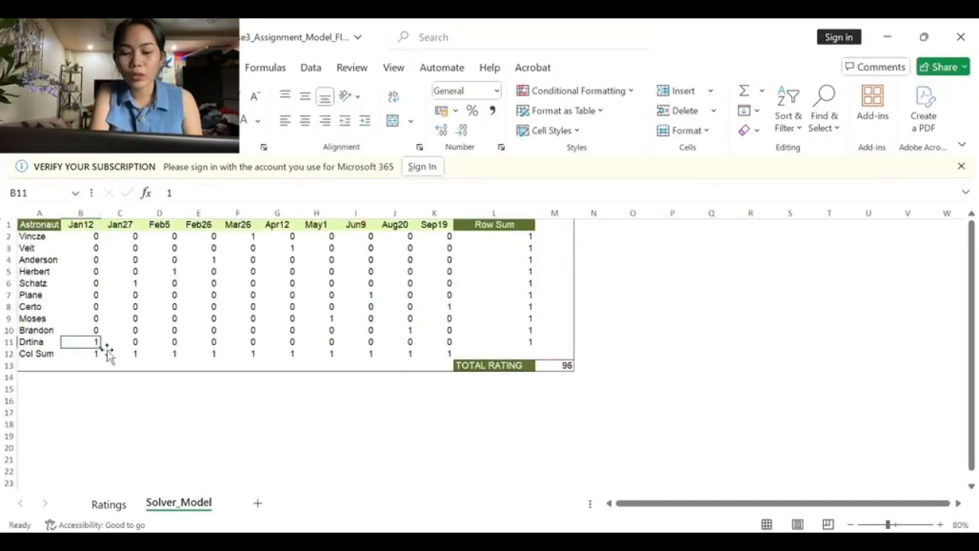
{"action": "left_click", "coordinate": [134, 226]}
{"action": "left_click", "coordinate": [134, 283]}
{"action": "left_click", "coordinate": [174, 225]}
{"action": "left_click", "coordinate": [176, 272]}
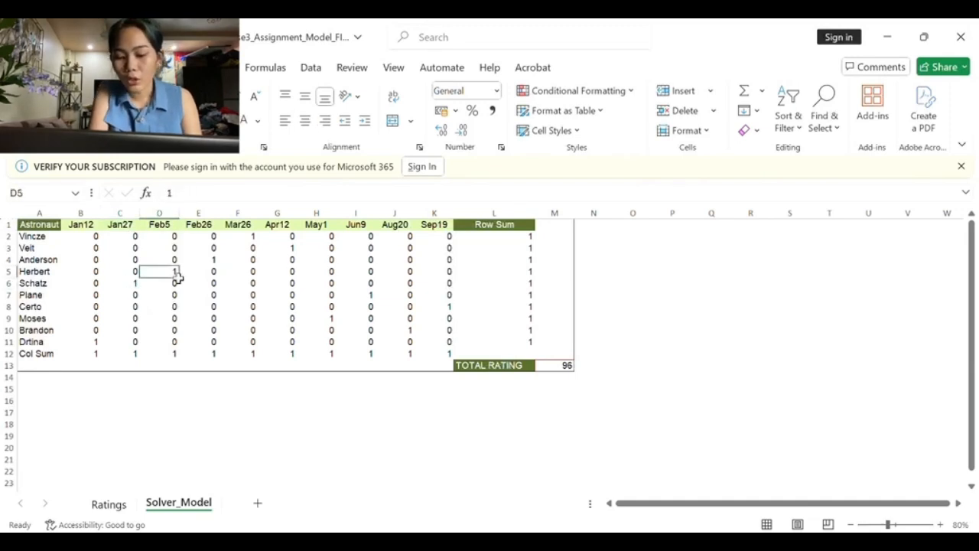
{"action": "left_click", "coordinate": [210, 225]}
{"action": "left_click", "coordinate": [218, 262]}
{"action": "left_click", "coordinate": [243, 226]}
{"action": "left_click", "coordinate": [284, 226]}
{"action": "left_click", "coordinate": [293, 249]}
{"action": "left_click", "coordinate": [330, 227]}
{"action": "left_click", "coordinate": [331, 319]}
{"action": "left_click", "coordinate": [358, 226]}
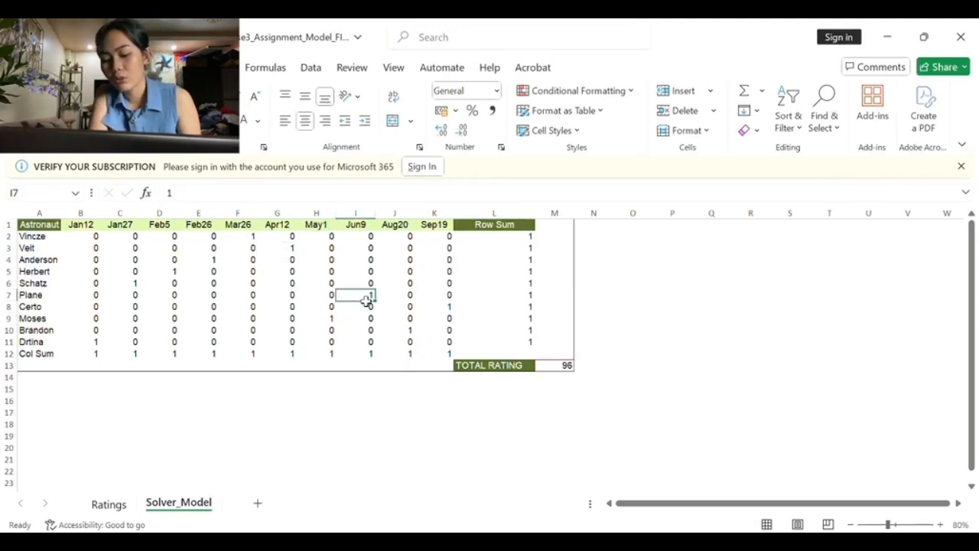
{"action": "left_click", "coordinate": [368, 295]}
{"action": "left_click", "coordinate": [395, 226]}
{"action": "left_click", "coordinate": [406, 334]}
{"action": "left_click", "coordinate": [437, 227]}
{"action": "left_click", "coordinate": [452, 310]}
{"action": "left_click", "coordinate": [638, 308]}
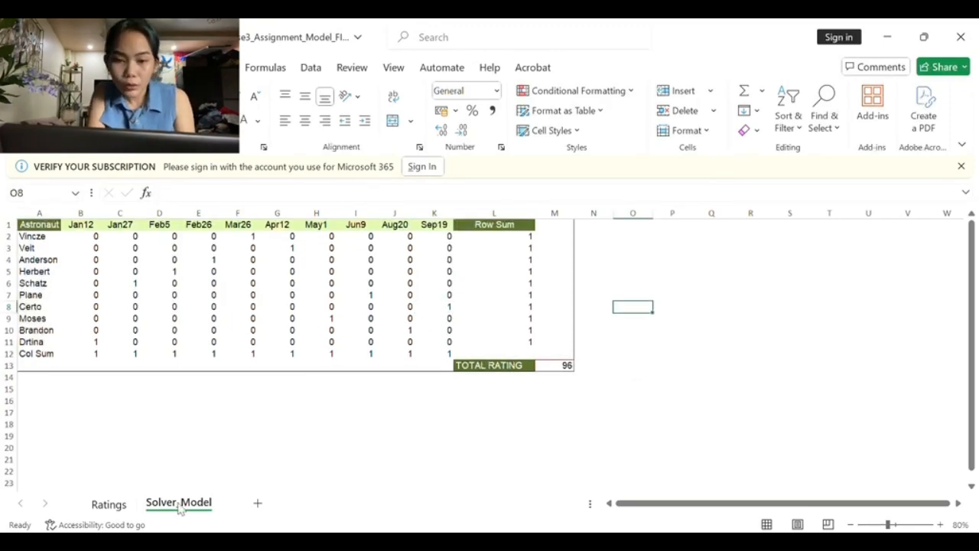
Read requirement b on the Ratings sheet and check the unavailable astronaut's Feb5 and Feb26 cells in row 4.
{"action": "left_click", "coordinate": [115, 504]}
{"action": "left_click", "coordinate": [737, 356]}
{"action": "left_click_drag", "start_coordinate": [747, 357], "coordinate": [664, 343]}
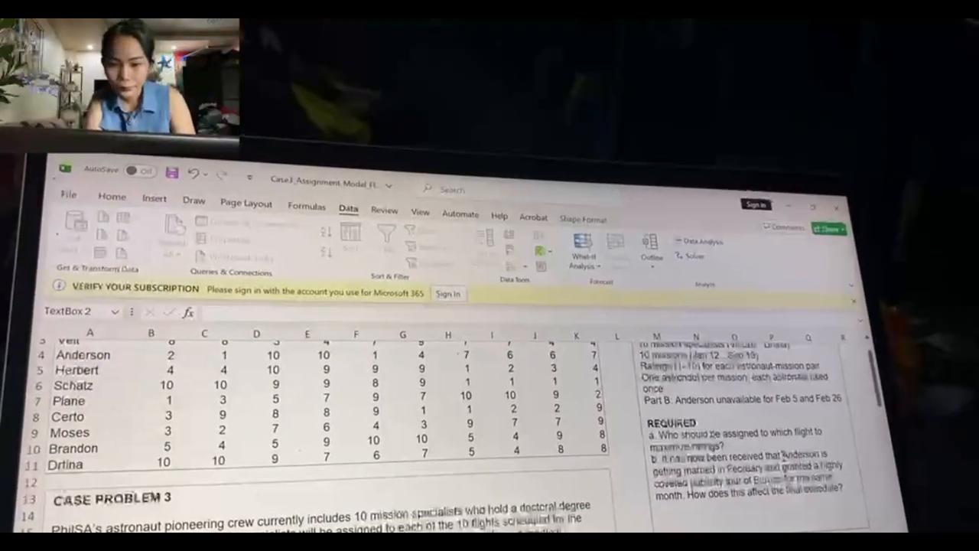
{"action": "left_click_drag", "start_coordinate": [782, 454], "coordinate": [774, 474]}
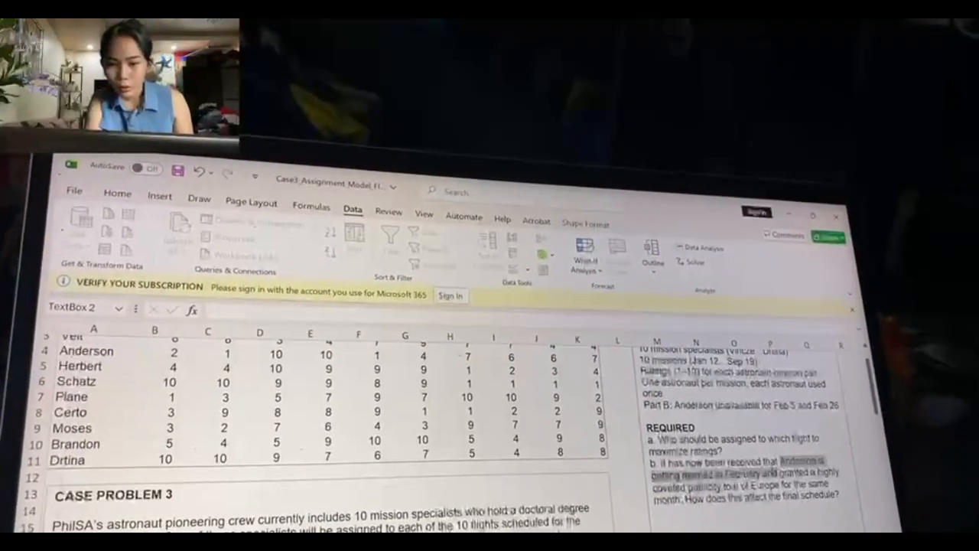
{"action": "scroll", "coordinate": [322, 413], "scroll_direction": "up", "scroll_amount": 1}
{"action": "left_click", "coordinate": [265, 345]}
{"action": "left_click", "coordinate": [324, 352]}
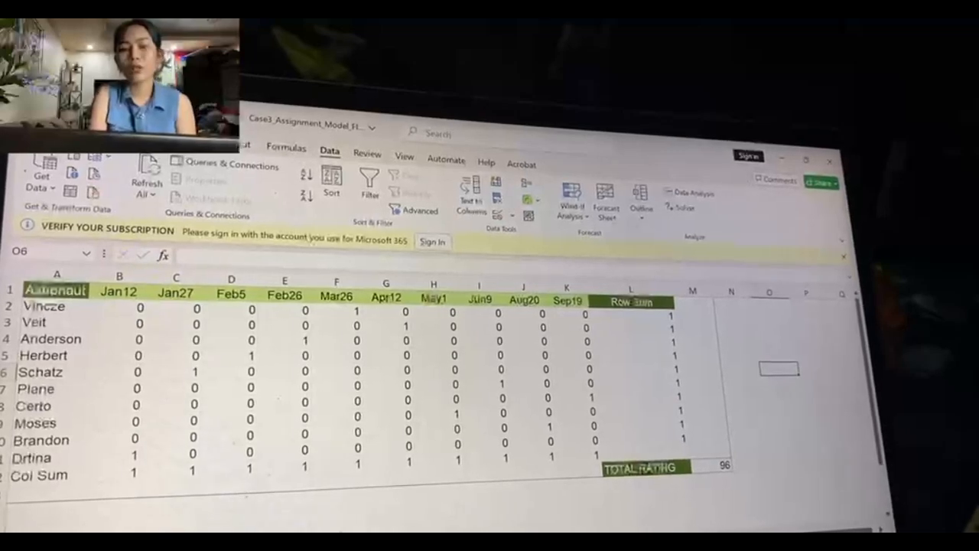
Reopen Solver and add the constraints D4 = 0 and E4 <= 0 for the unavailable astronaut's February flights.
{"action": "left_click", "coordinate": [699, 187]}
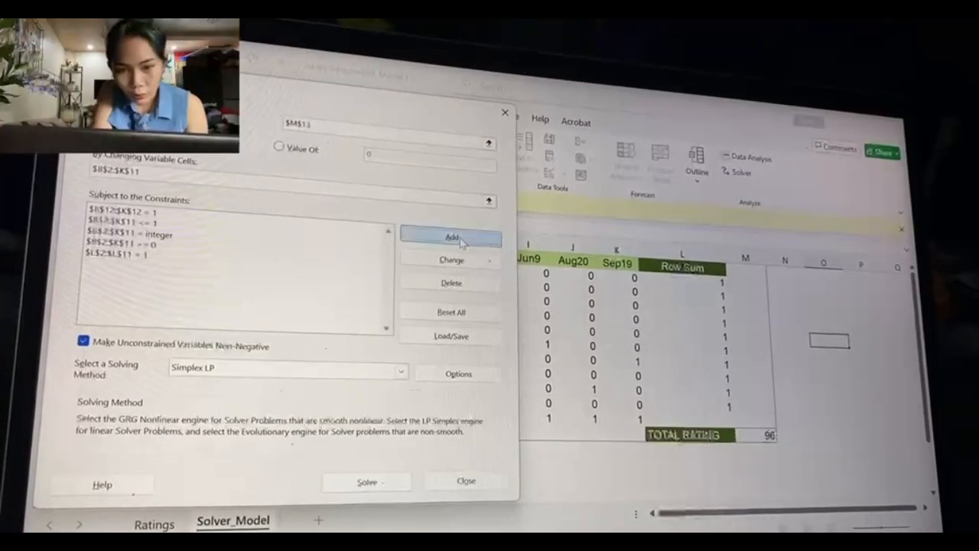
{"action": "left_click", "coordinate": [445, 236]}
{"action": "left_click_drag", "start_coordinate": [153, 236], "coordinate": [462, 238]}
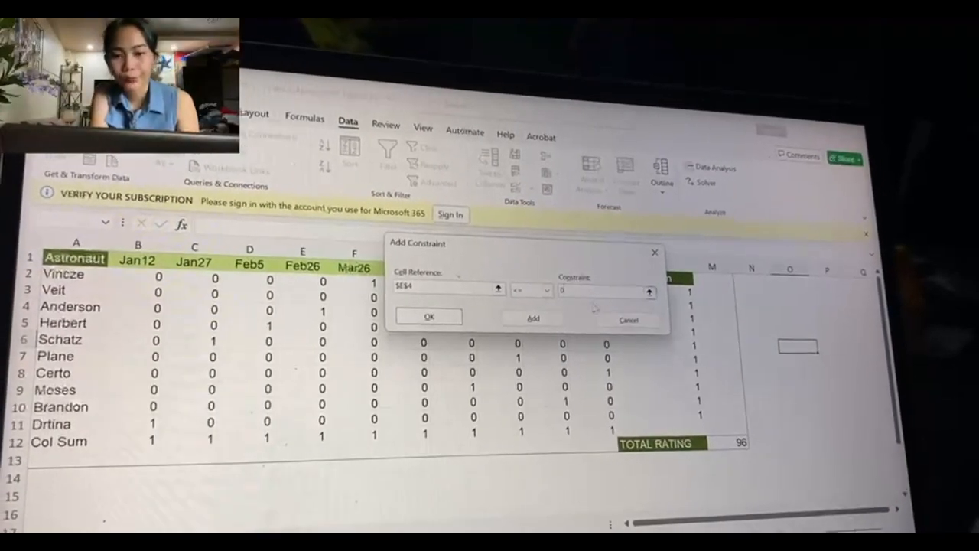
{"action": "left_click", "coordinate": [552, 320]}
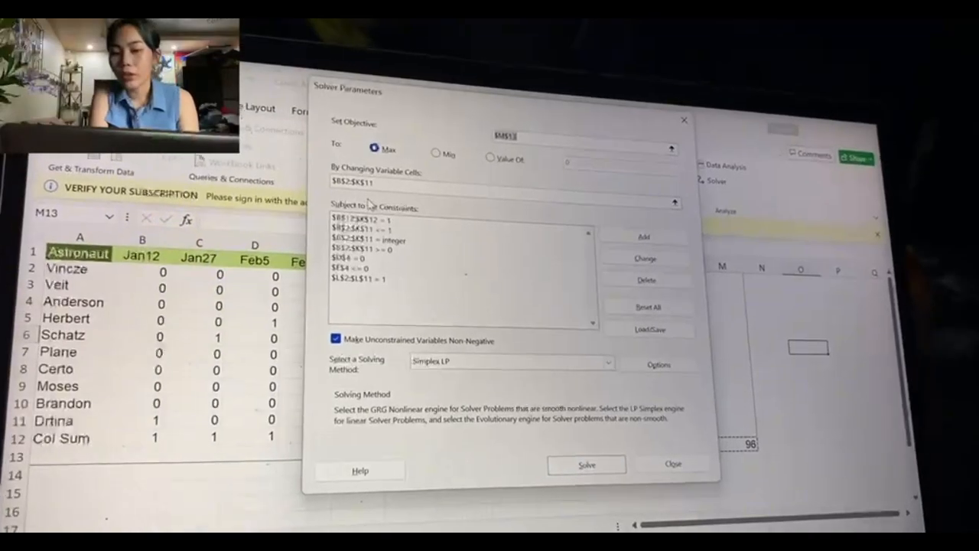
Solve the model with the February restrictions, keep the solution, and review TOTAL RATING and assignment cells B2:K11.
{"action": "left_click", "coordinate": [601, 484]}
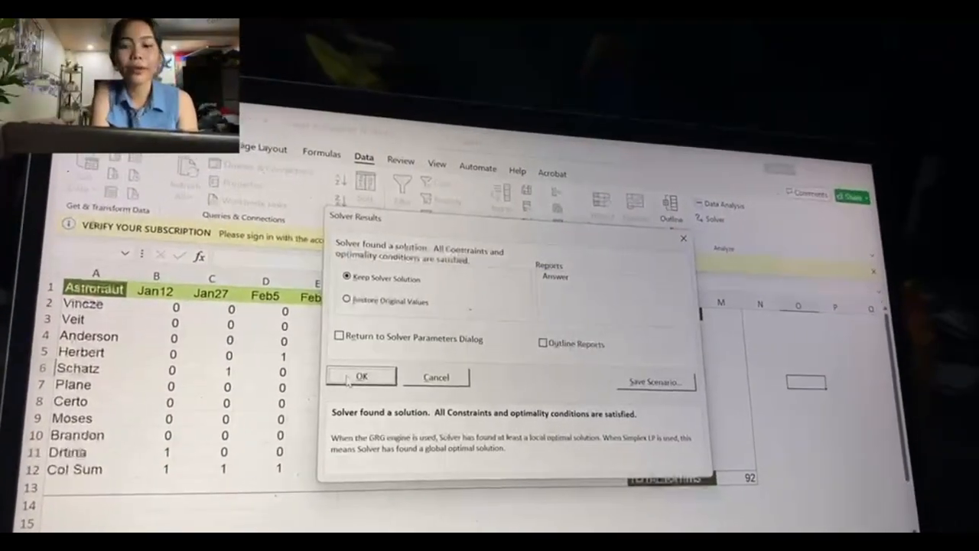
{"action": "key", "text": "Return"}
{"action": "scroll", "coordinate": [758, 515], "scroll_direction": "up", "scroll_amount": 5}
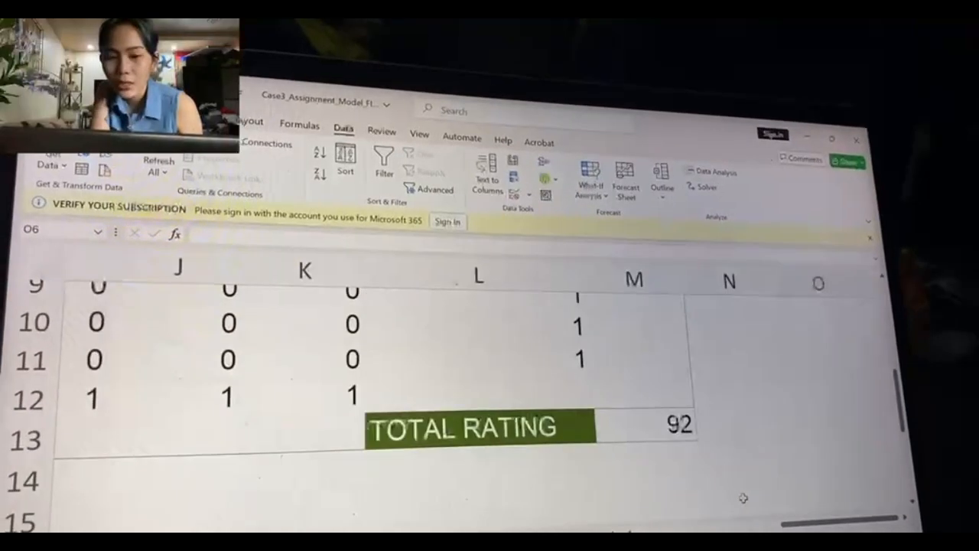
{"action": "left_click", "coordinate": [752, 502]}
{"action": "left_click_drag", "start_coordinate": [83, 232], "coordinate": [412, 348]}
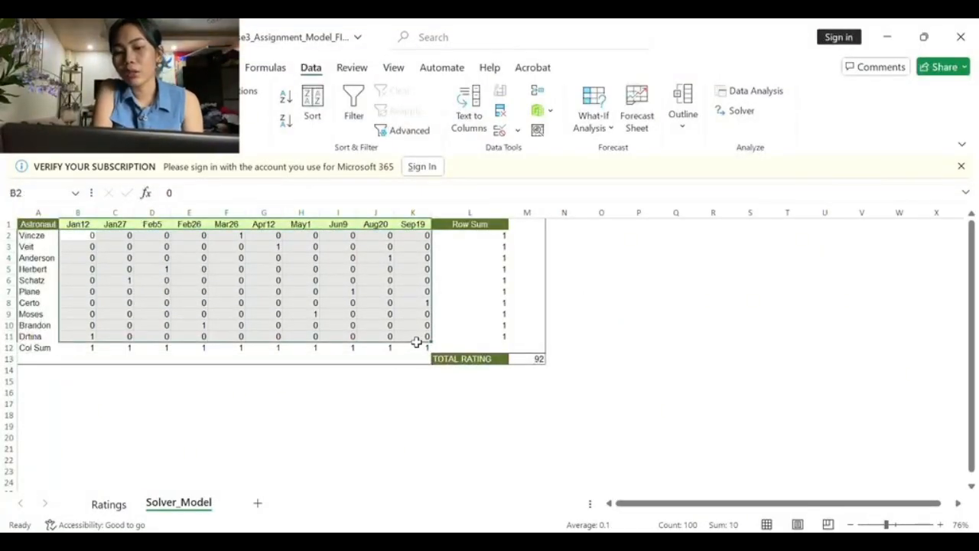